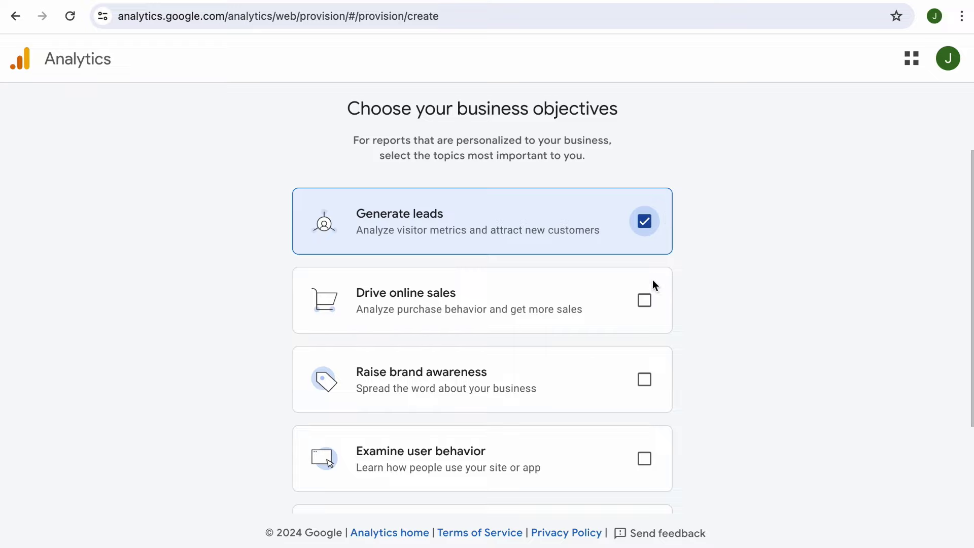
Tick Drive online sales, Raise brand awareness and Examine user behavior, then try Get baseline reports.
click(644, 300)
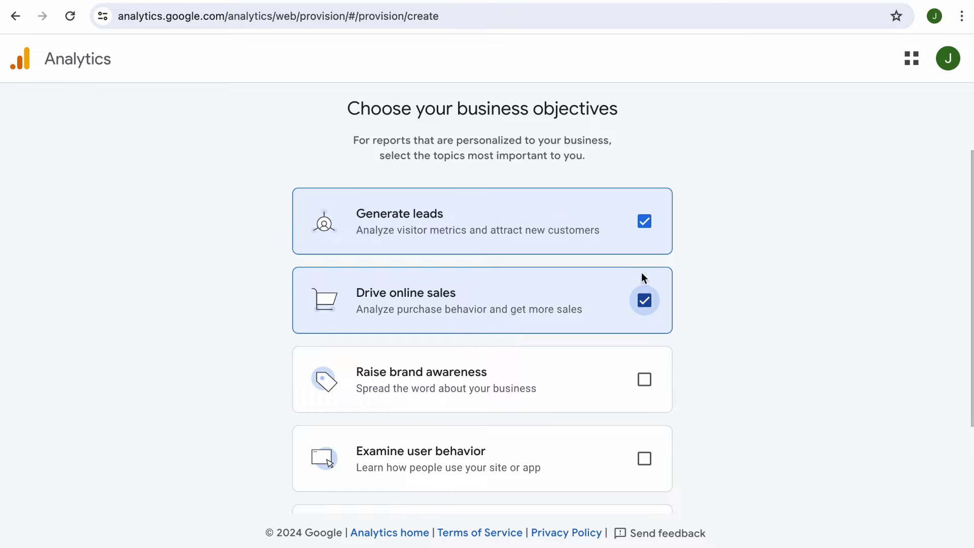
click(647, 390)
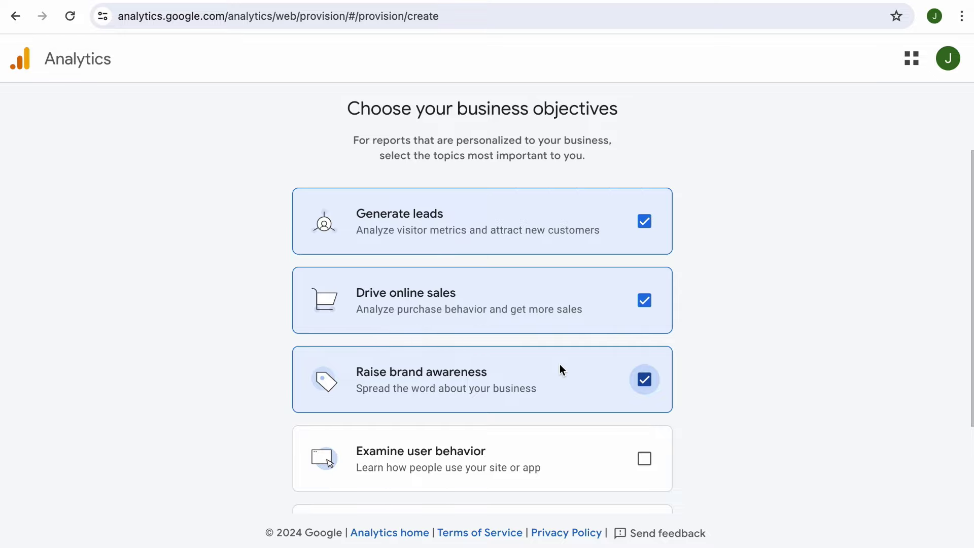
scroll(559, 363, down, 2)
click(640, 393)
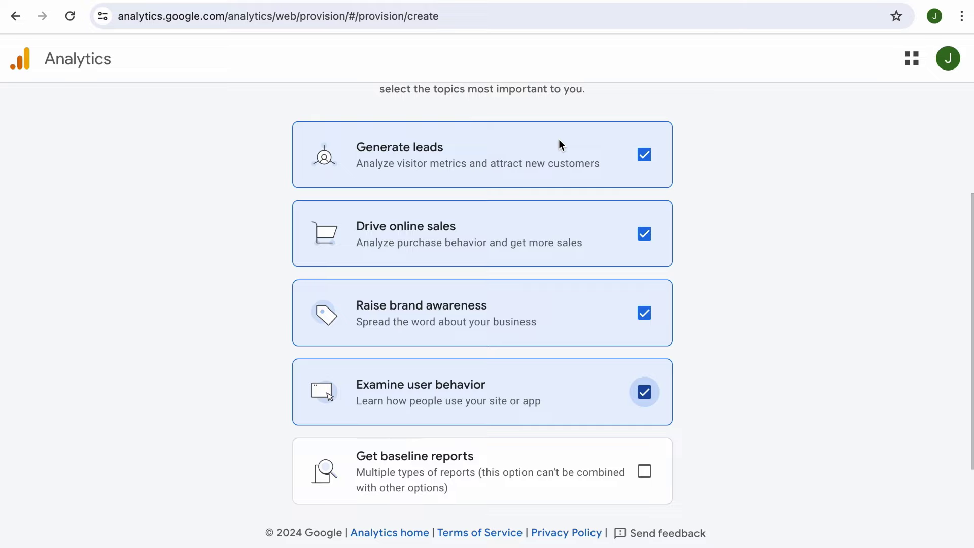
click(644, 473)
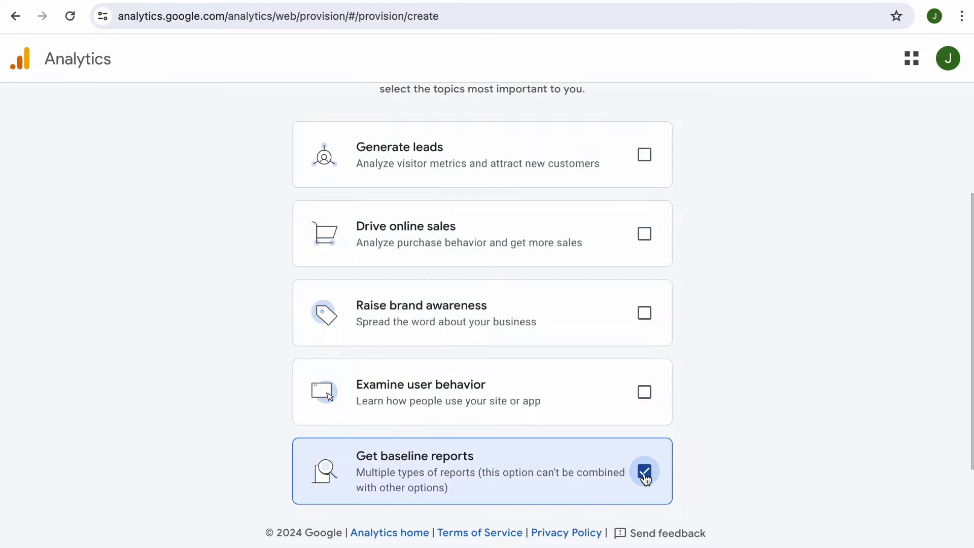
Reselect Examine user behavior, Raise brand awareness, Drive online sales and Generate leads, then submit.
scroll(644, 477, down, 2)
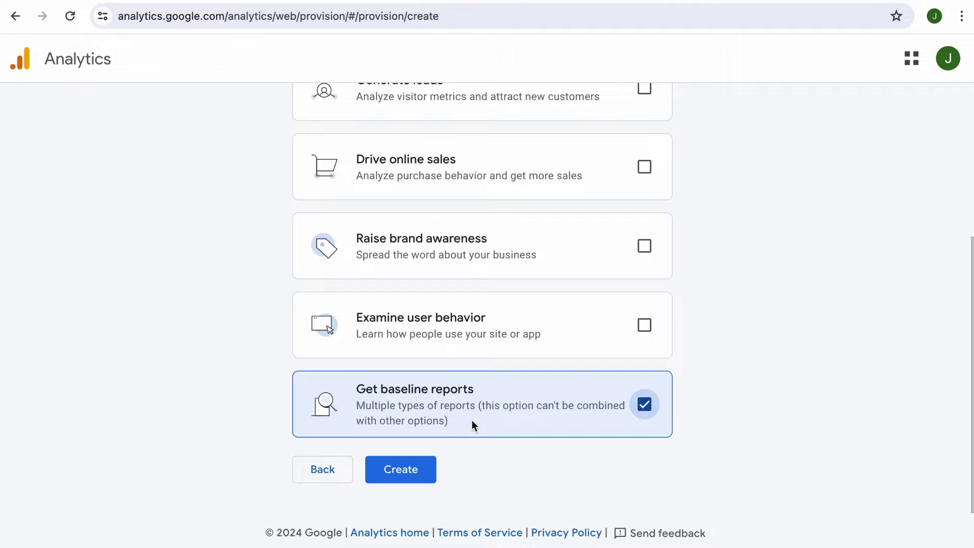
click(643, 325)
click(645, 239)
click(644, 166)
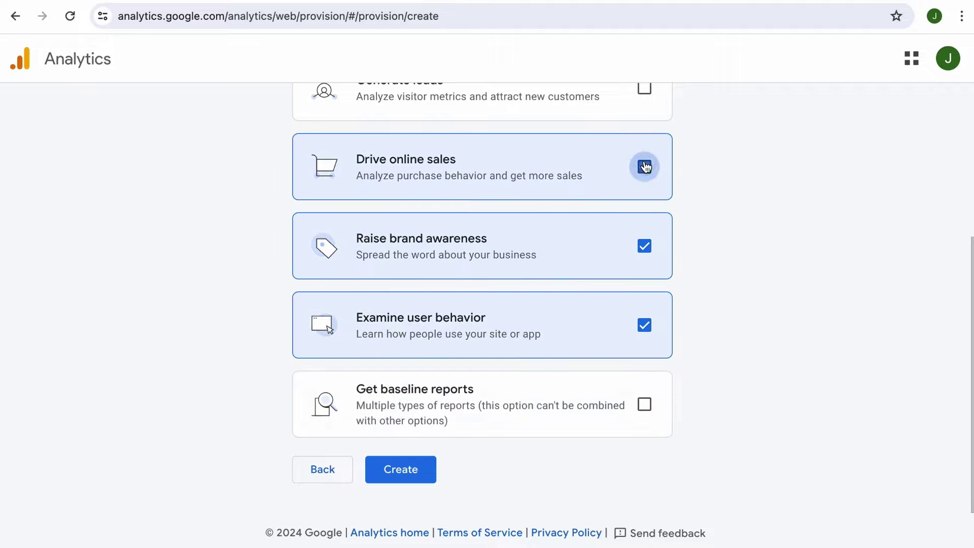
click(644, 88)
scroll(644, 101, up, 1)
scroll(642, 119, down, 1)
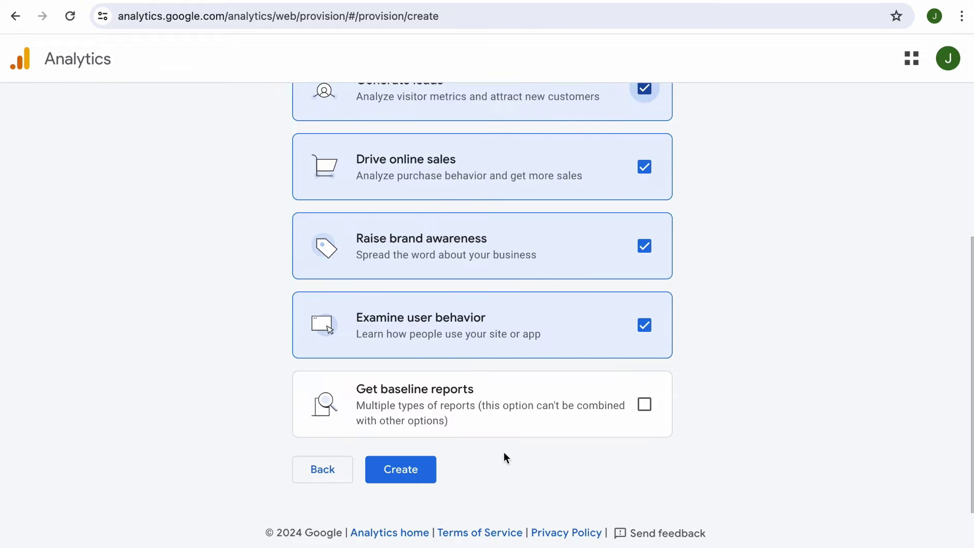
click(403, 475)
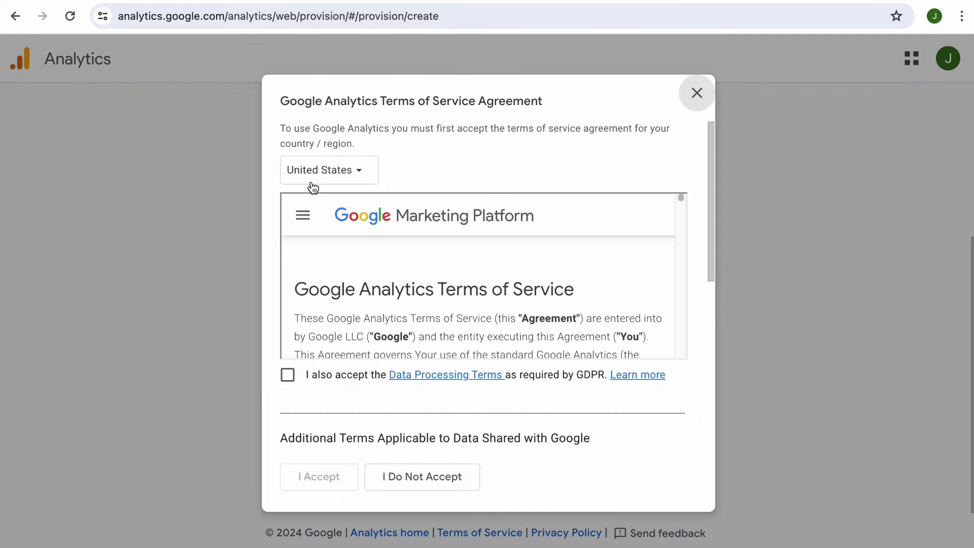
Accept the terms for Singapore, including the GDPR Data Processing and Measurement Controller terms.
click(315, 173)
text(singa)
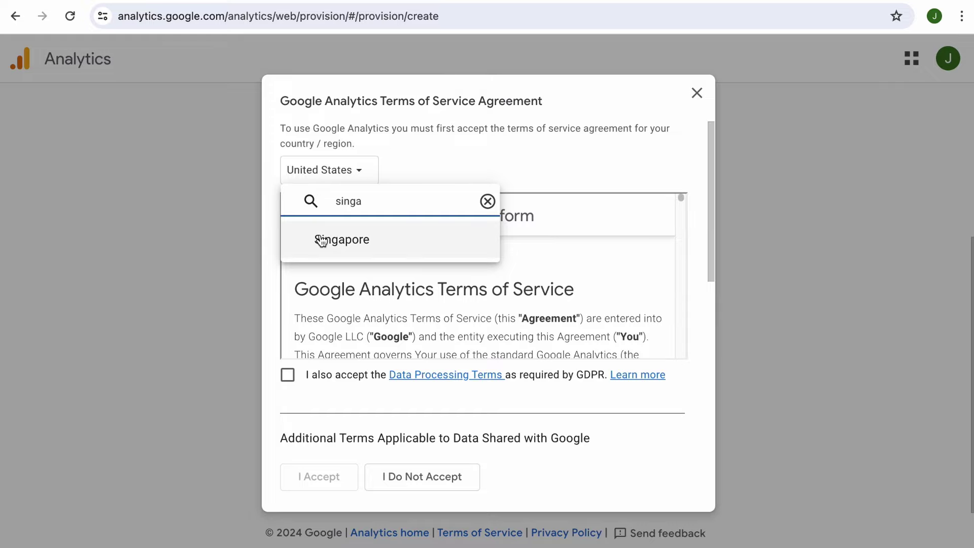
click(322, 240)
click(286, 381)
scroll(286, 387, down, 15)
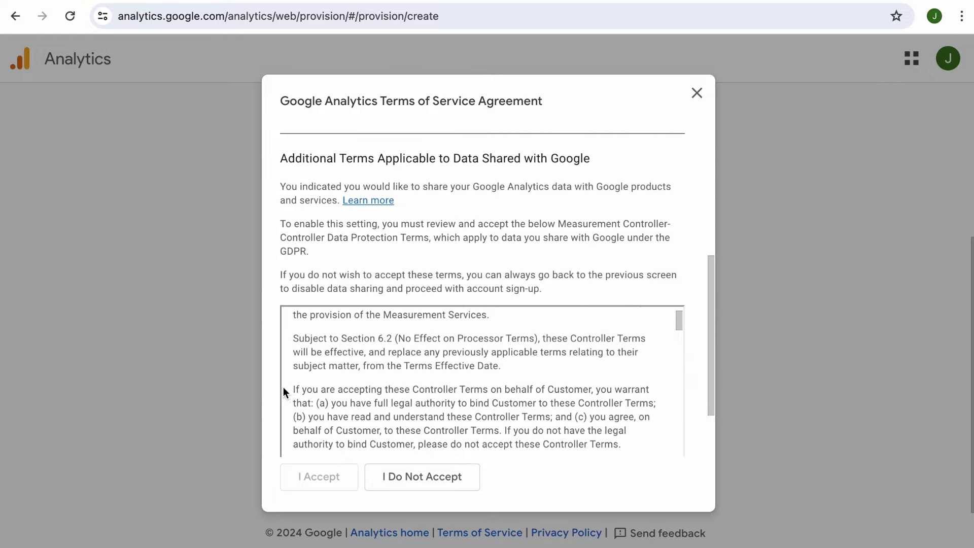
click(287, 429)
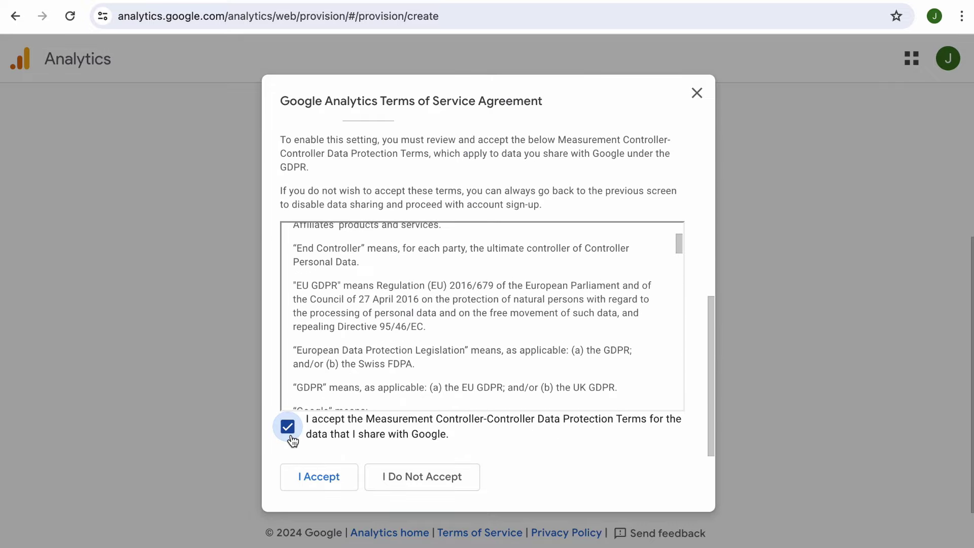
click(311, 476)
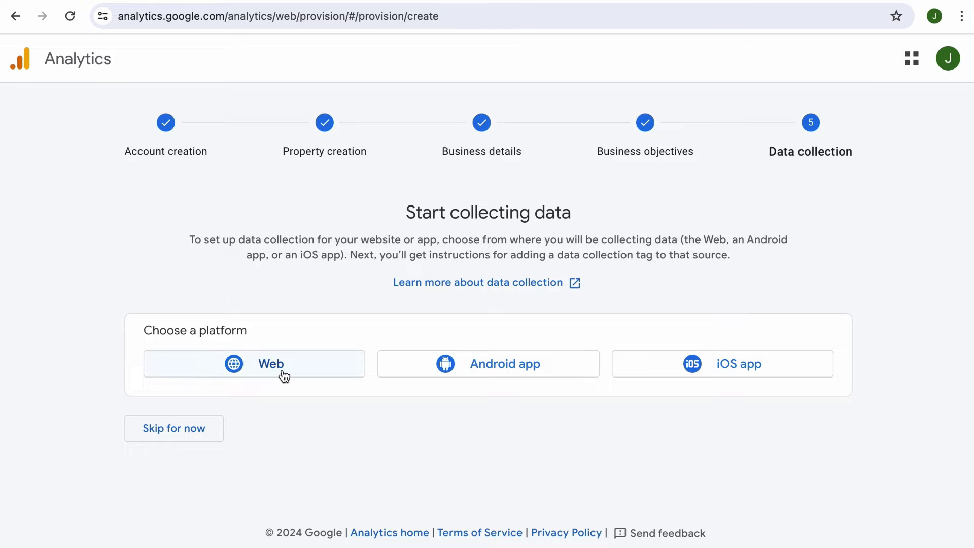
Choose a Web stream and set its website URL to mypluginstore.com.
click(270, 363)
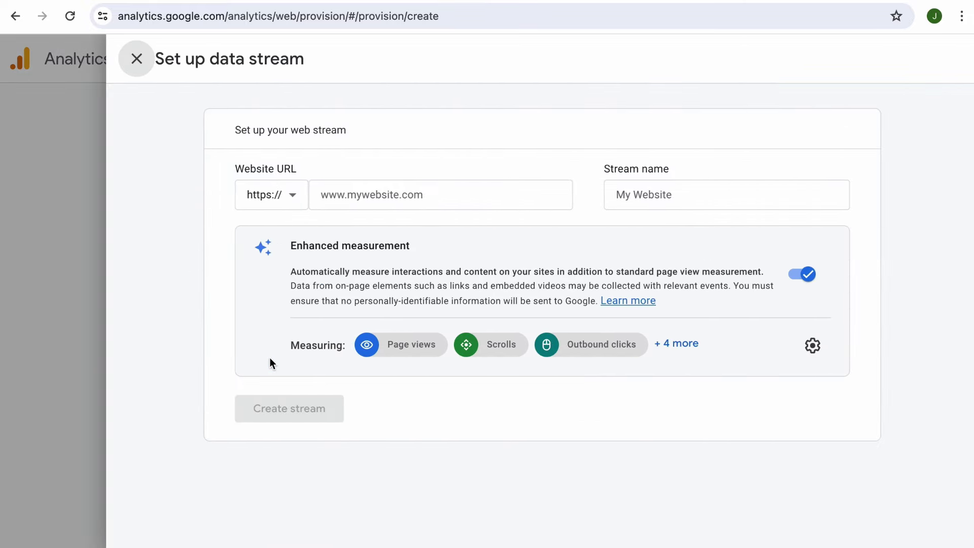
click(450, 194)
text(https://mypluginstore.com)
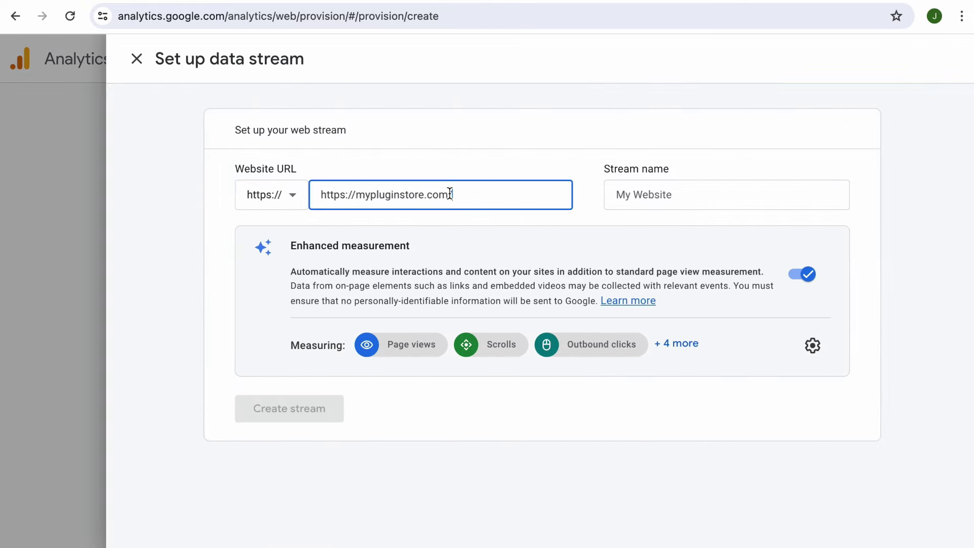
drag(355, 194, 309, 196)
key(BackSpace)
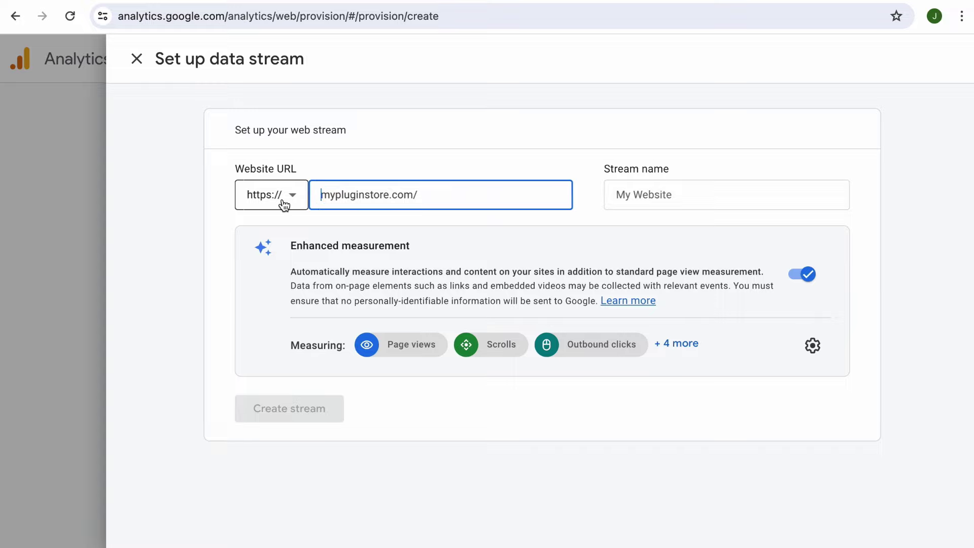
text(www.)
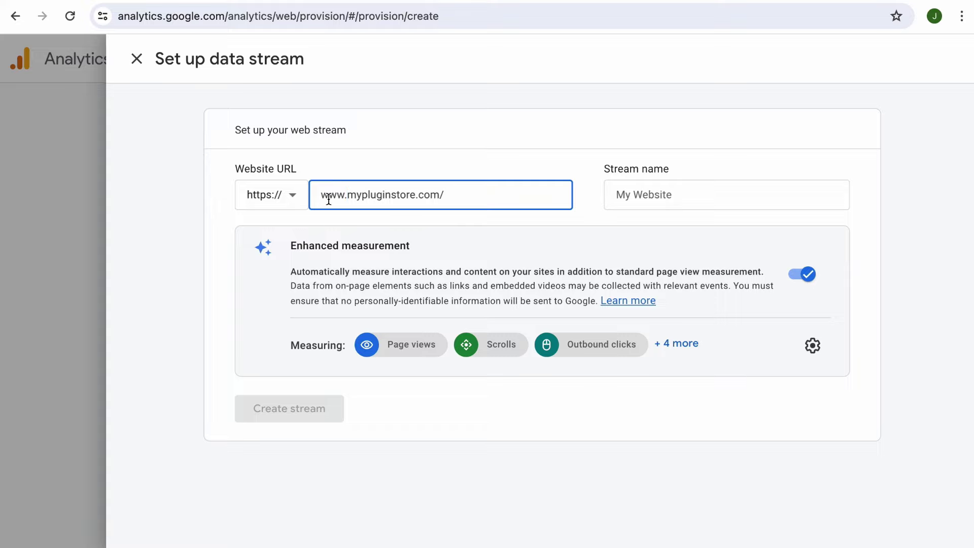
key(BackSpace)
key(BackSpace)
key(BackSpace)
key(BackSpace)
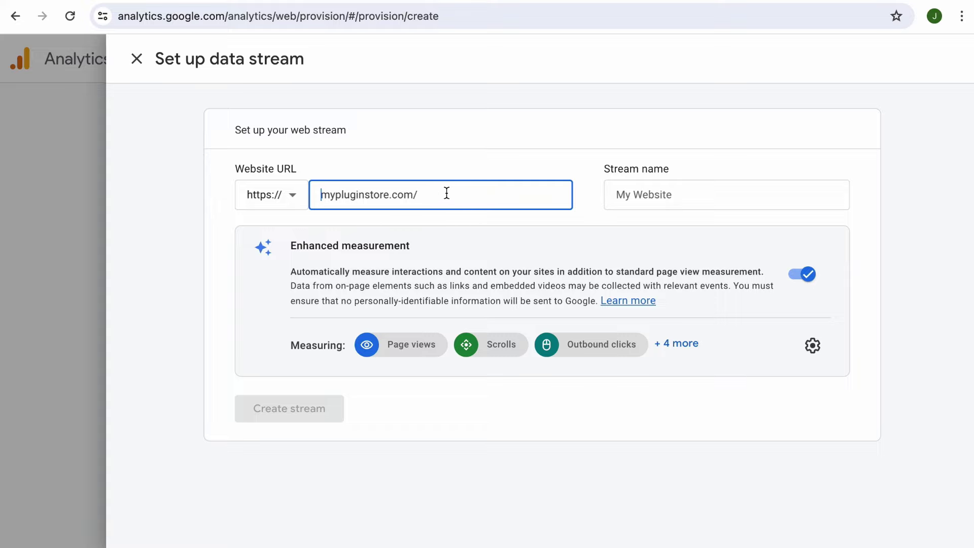
click(446, 193)
key(BackSpace)
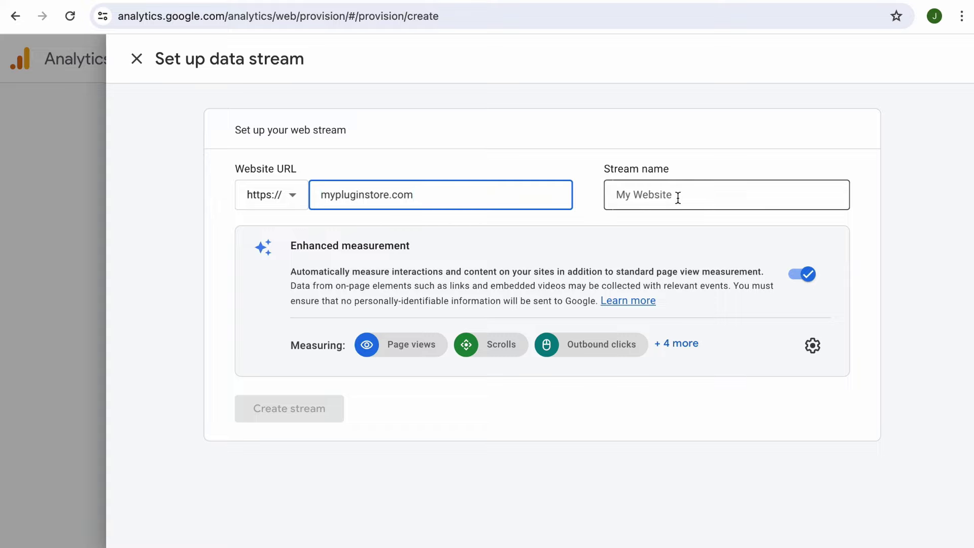
Name the stream 'My Plugin Store' and bring up its Enhanced measurement settings.
click(677, 198)
text(My Plugin Store)
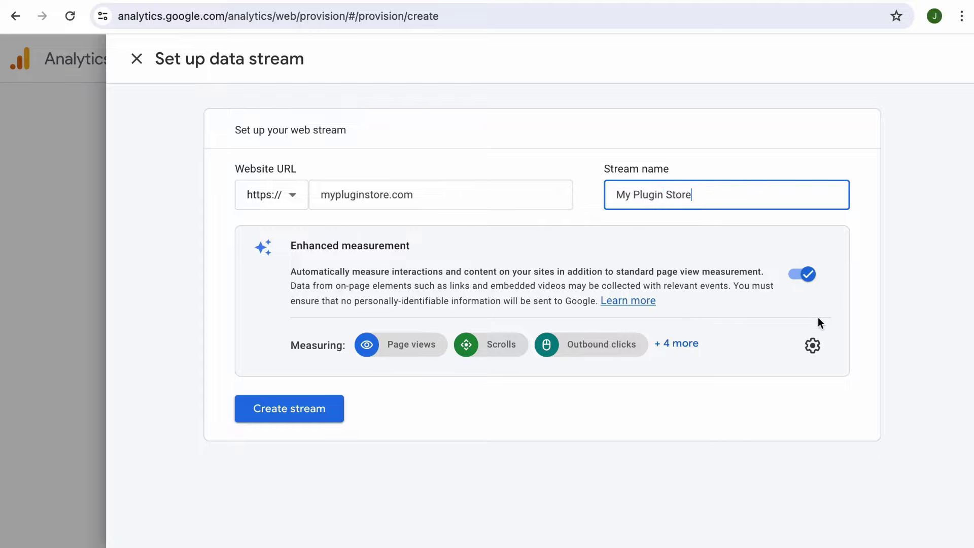
click(812, 345)
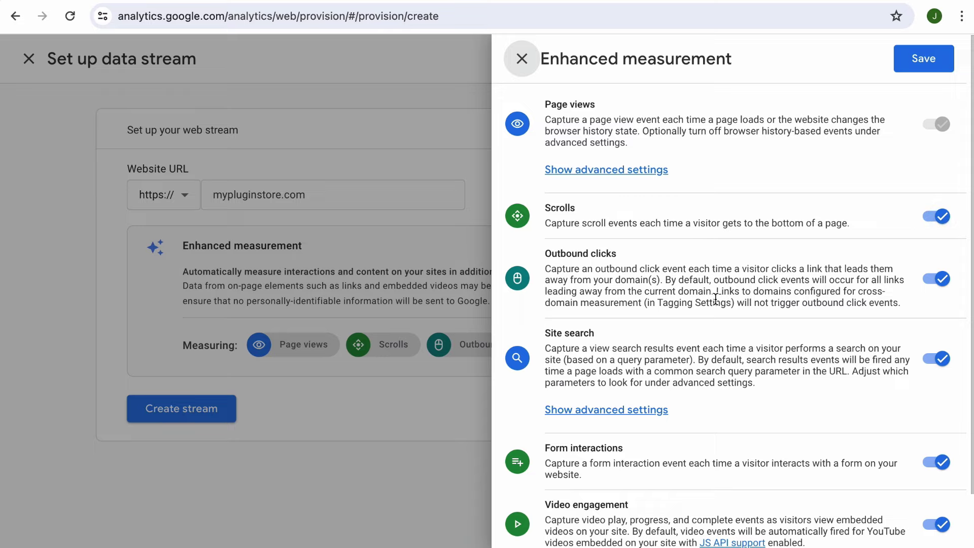
scroll(715, 300, down, 2)
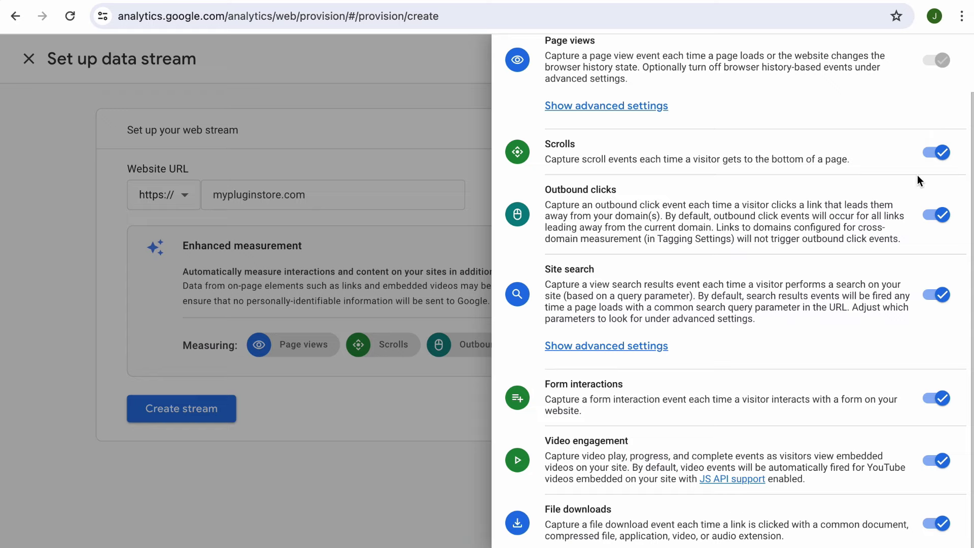
scroll(917, 175, up, 3)
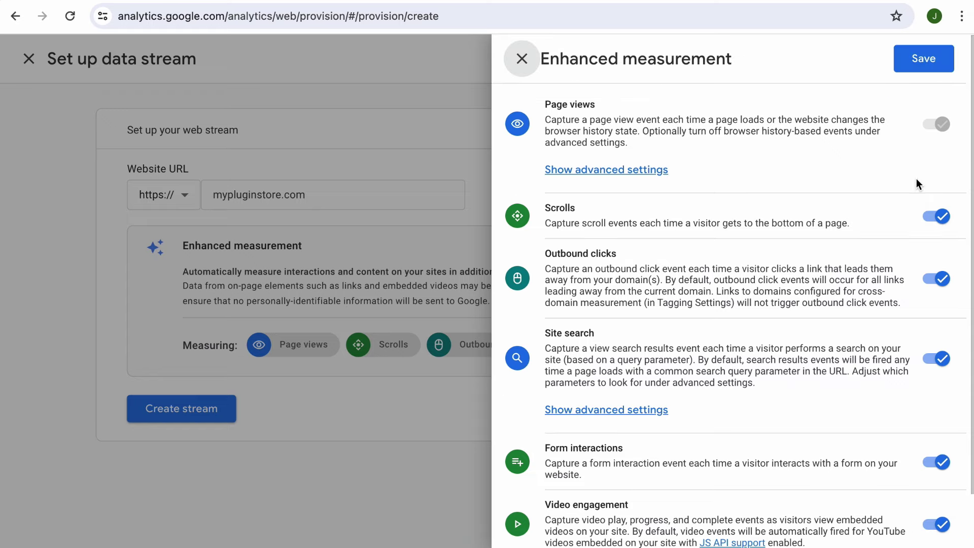
click(939, 60)
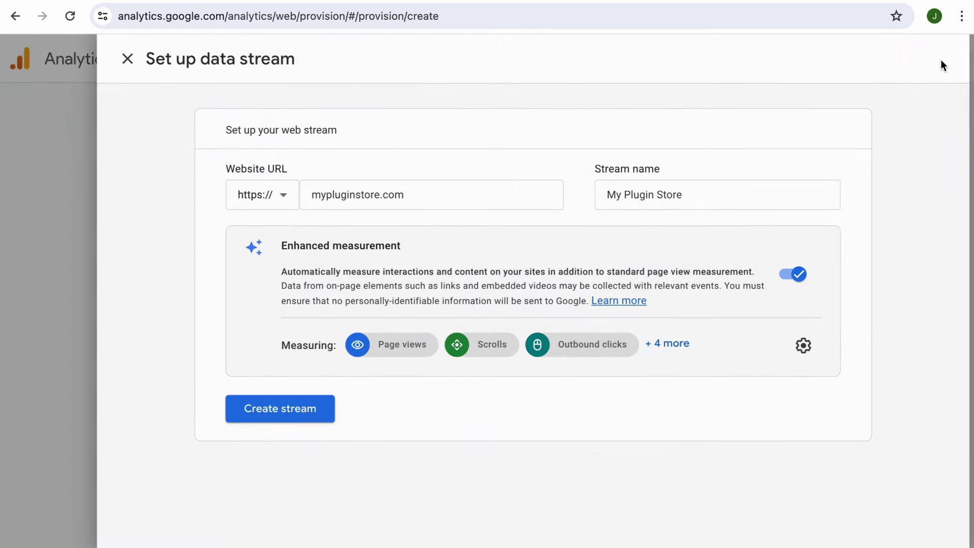
Create the My Plugin Store web stream and display its manual gtag installation snippet.
click(296, 417)
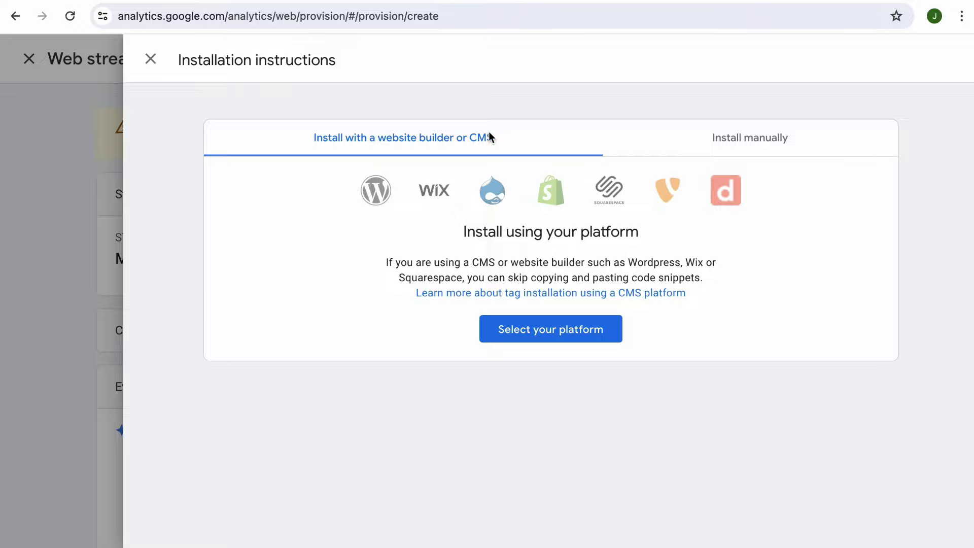
click(571, 336)
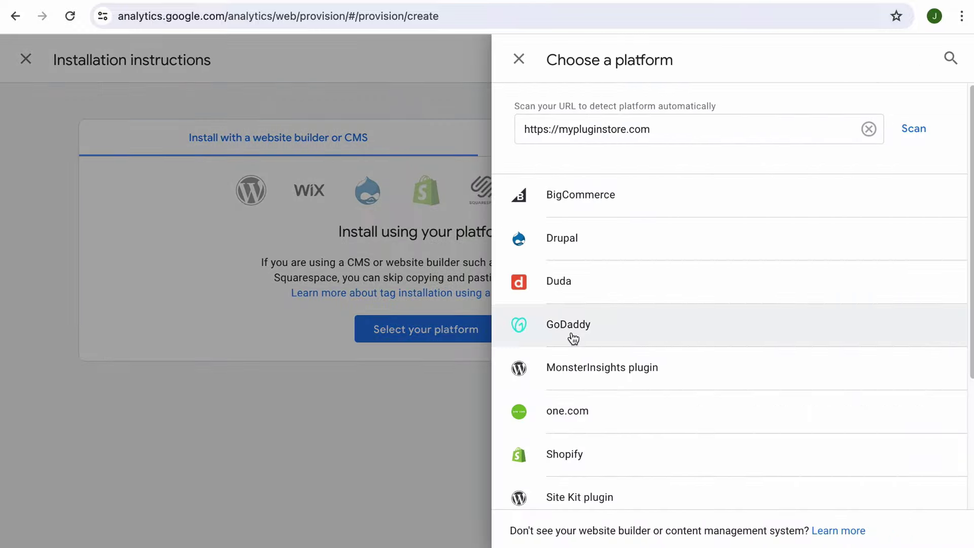
scroll(573, 339, down, 4)
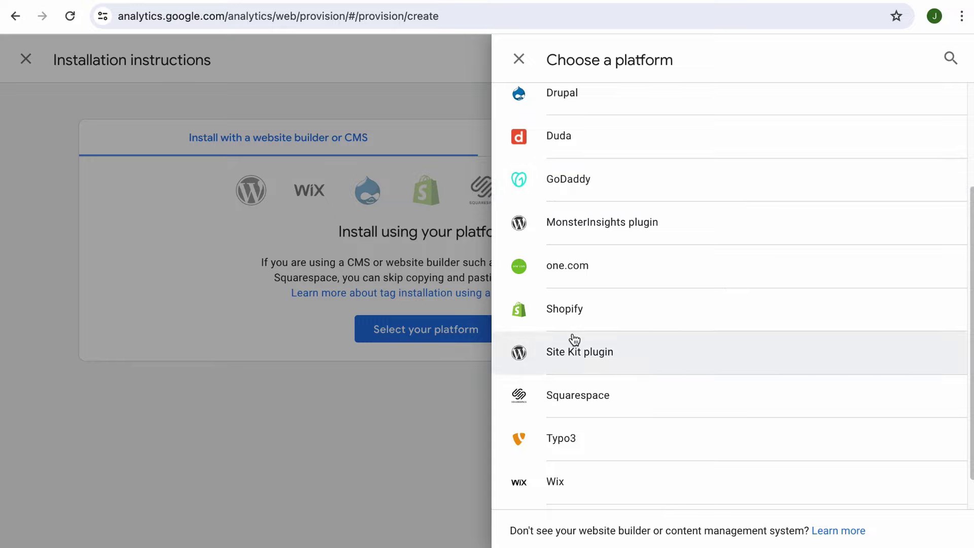
scroll(559, 354, down, 1)
scroll(558, 353, down, 1)
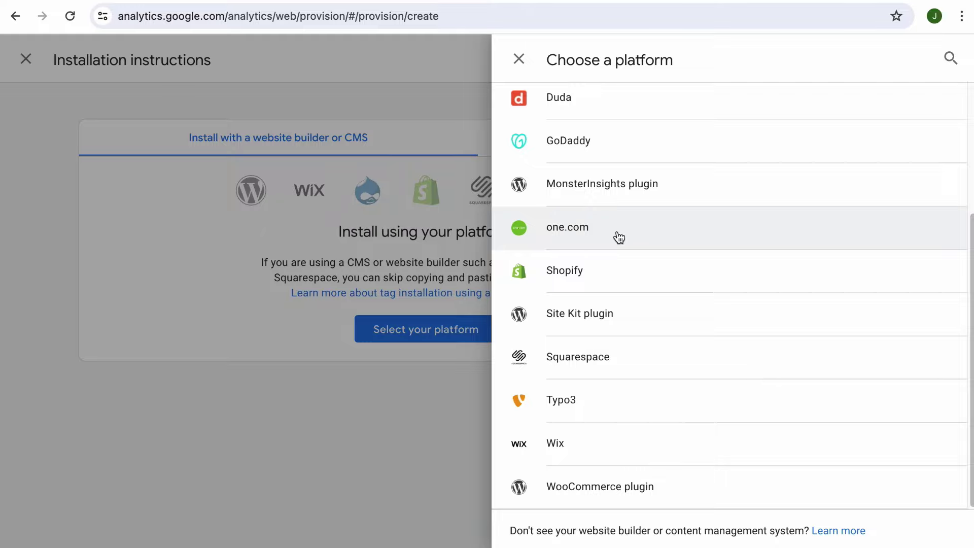
click(522, 66)
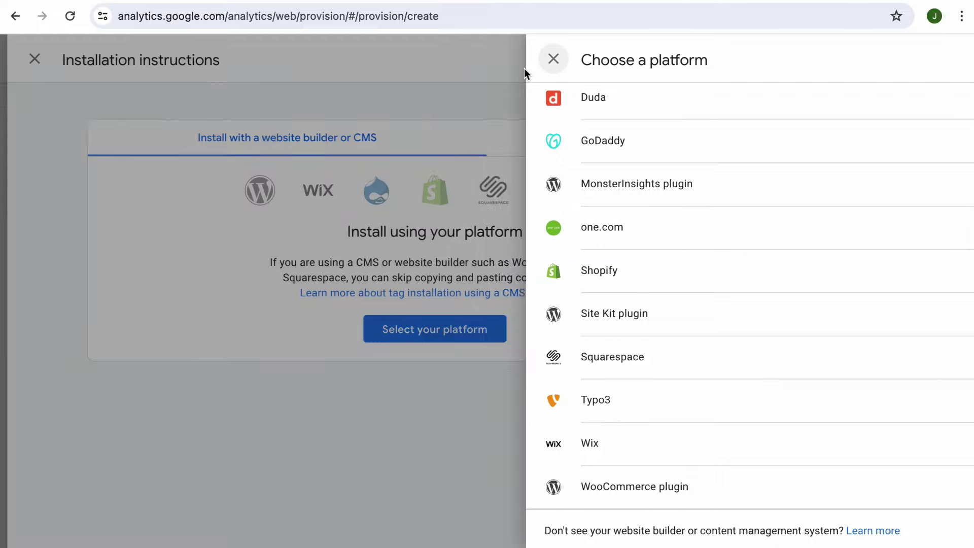
click(752, 137)
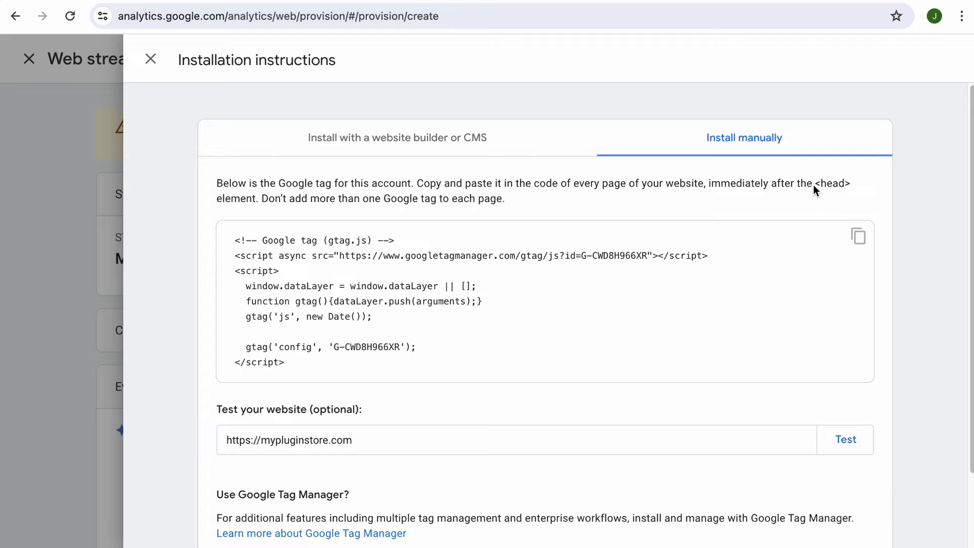
Scroll through the Google tag installation instructions before moving to WordPress.
scroll(523, 372, down, 2)
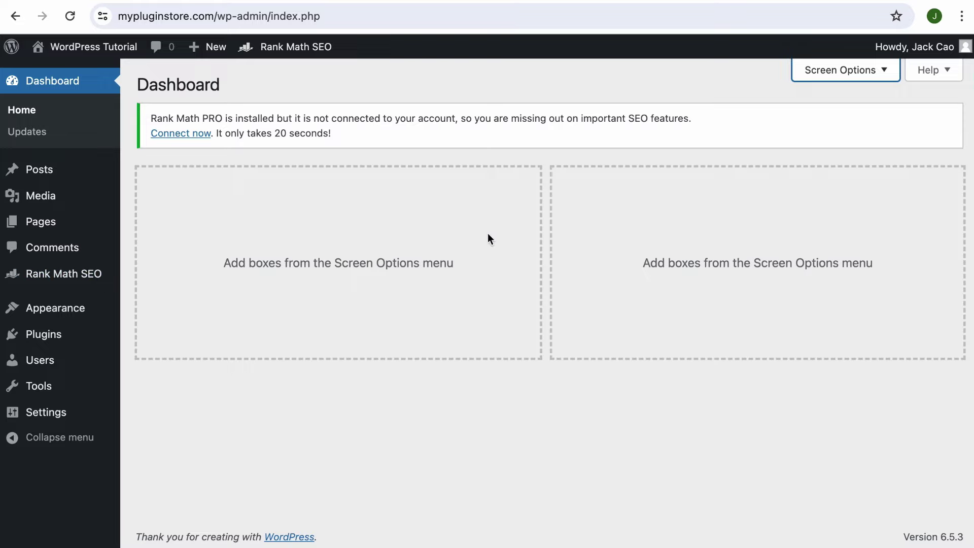
From Rank Math General Settings' Analytics section, start connecting the Rank Math account.
mouse_move(90, 274)
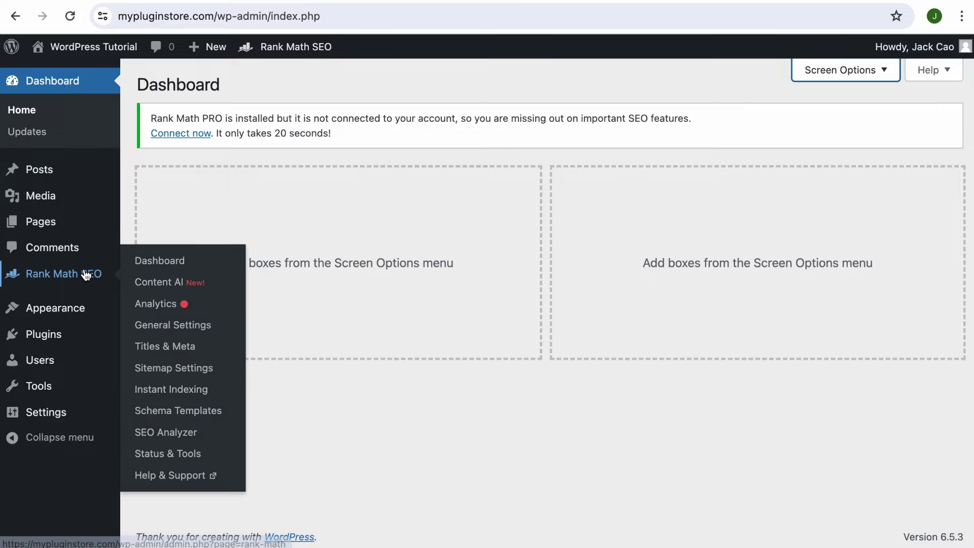
click(174, 326)
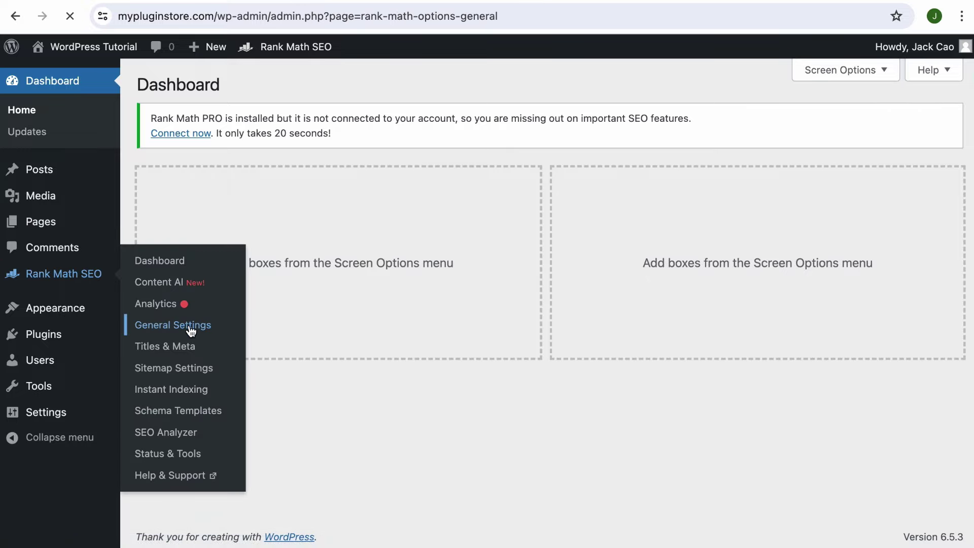
scroll(220, 339, down, 5)
click(199, 303)
scroll(276, 326, up, 3)
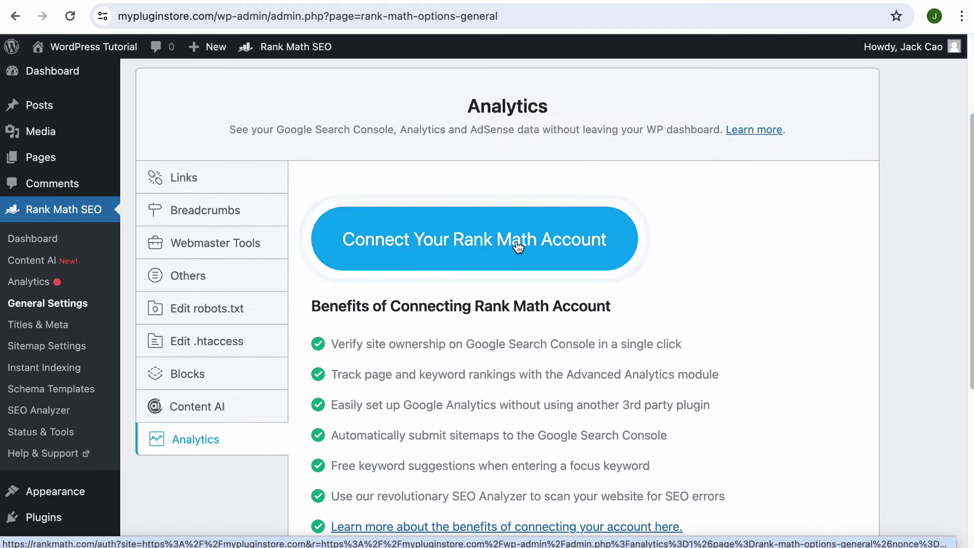
click(499, 255)
scroll(500, 383, down, 2)
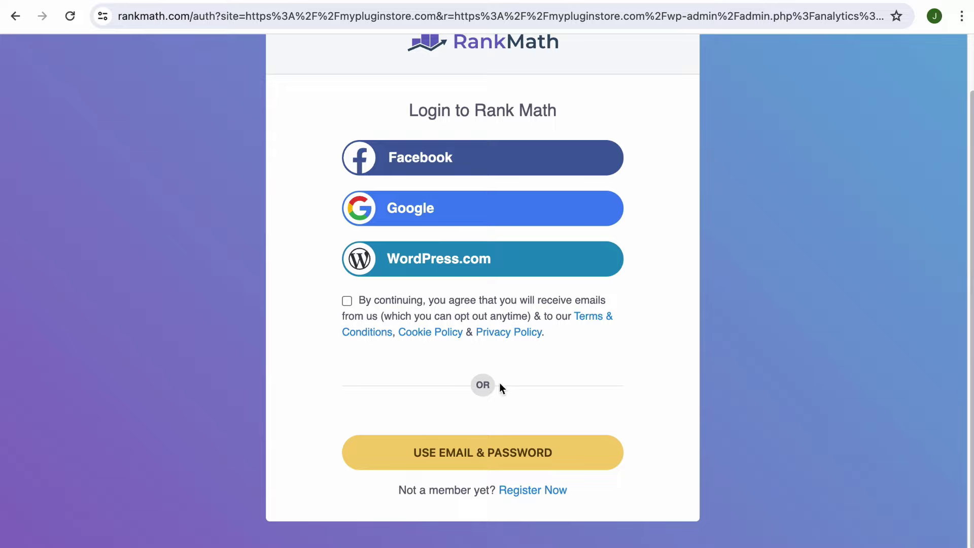
Sign in to Rank Math with the existing Google account and continue to permissions.
click(500, 456)
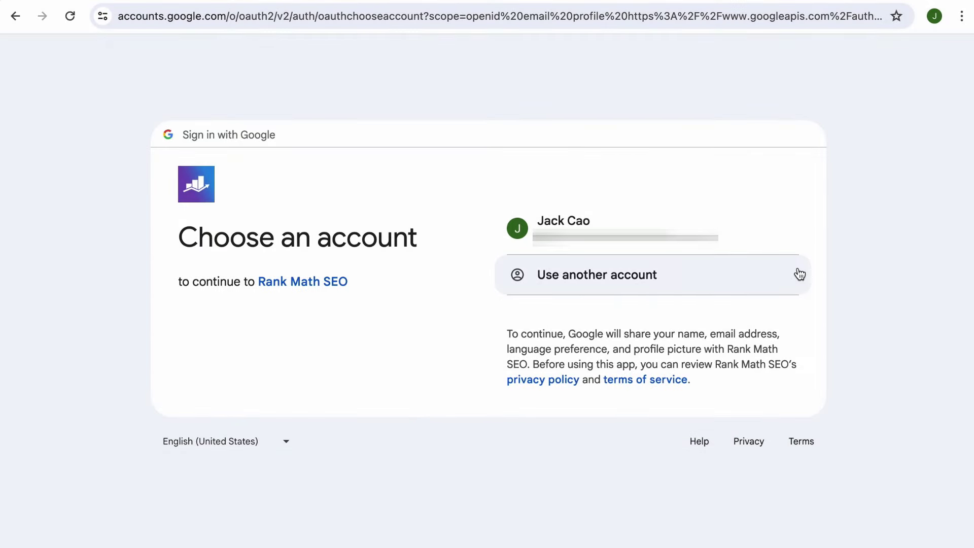
click(781, 233)
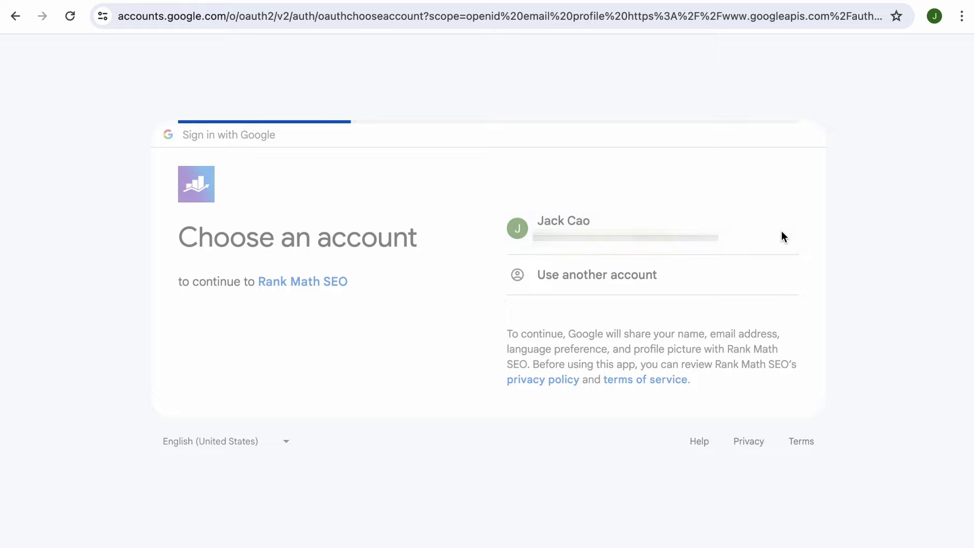
click(748, 378)
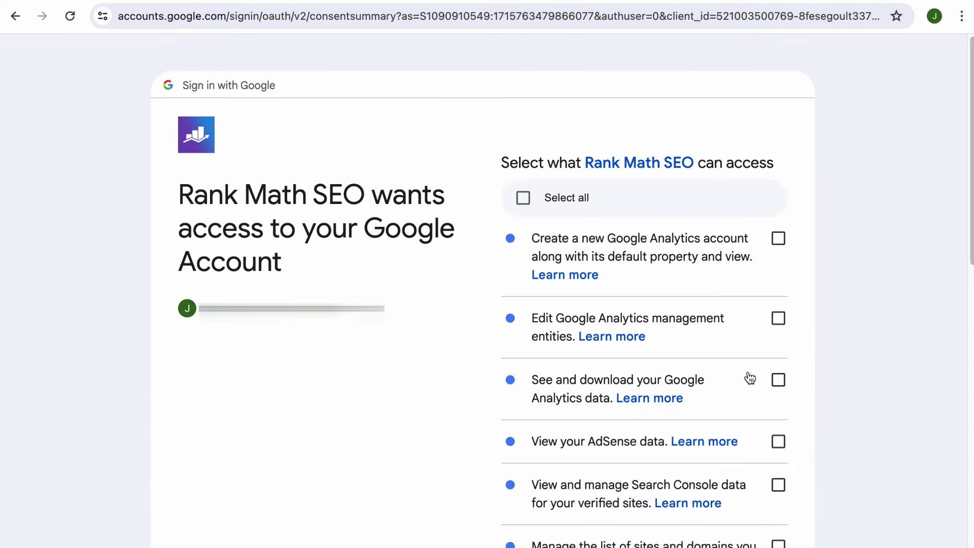
Grant Rank Math SEO all requested Google permissions and return to WordPress.
click(523, 198)
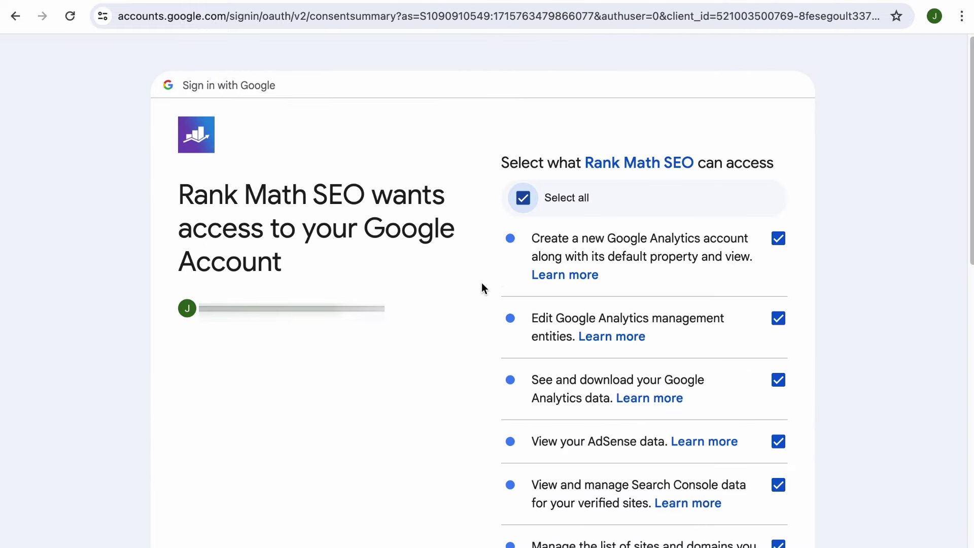
scroll(482, 289, down, 1)
scroll(482, 298, down, 1)
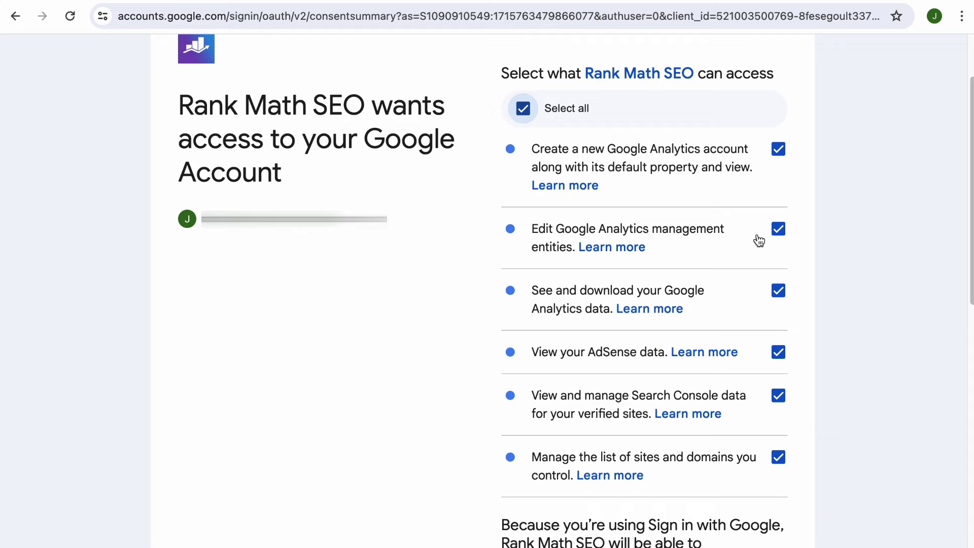
scroll(751, 285, down, 10)
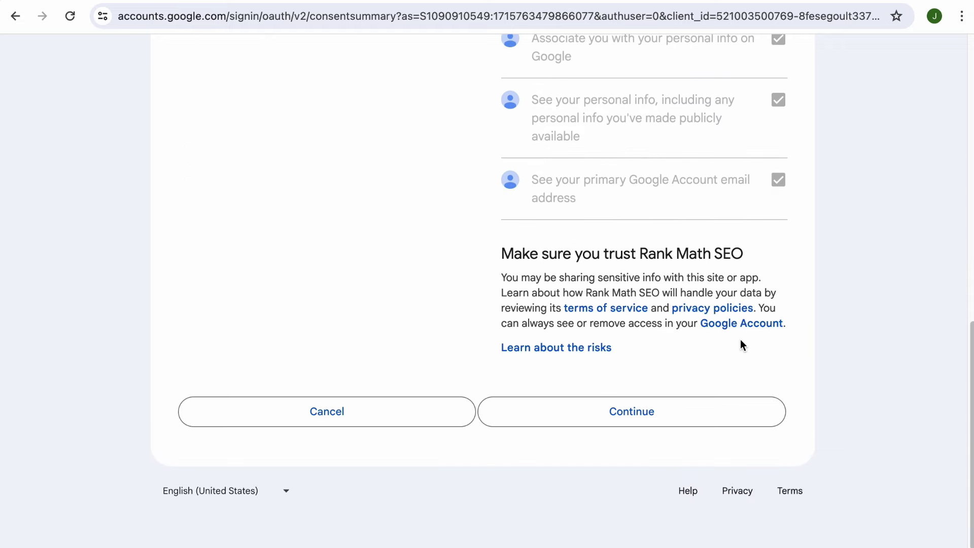
click(741, 406)
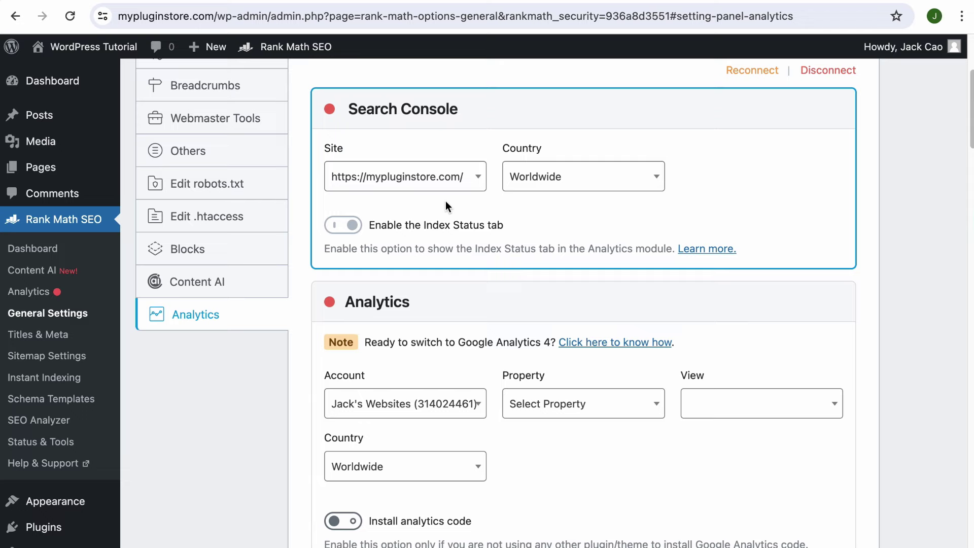
Set the Analytics property to My Plugin Store (441367245).
scroll(467, 288, down, 2)
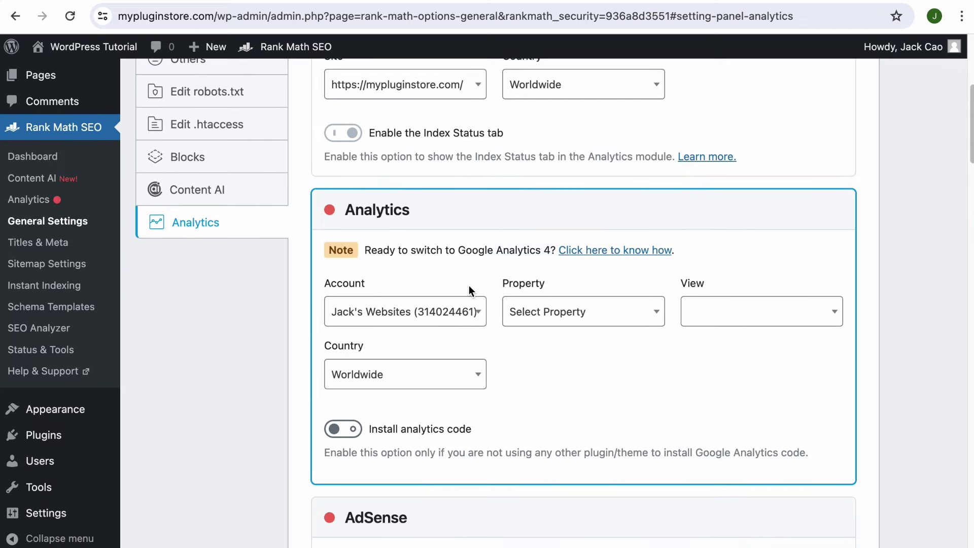
click(538, 311)
click(588, 428)
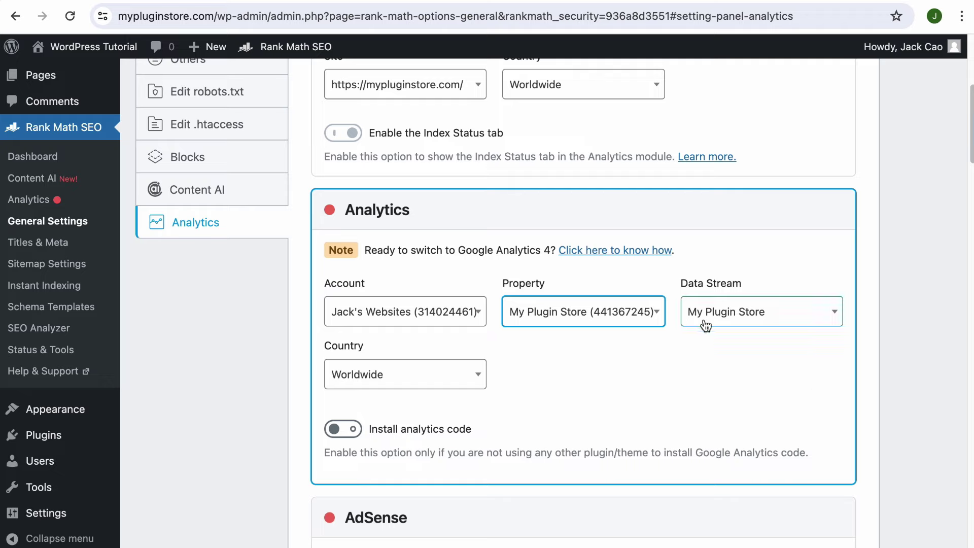
click(653, 312)
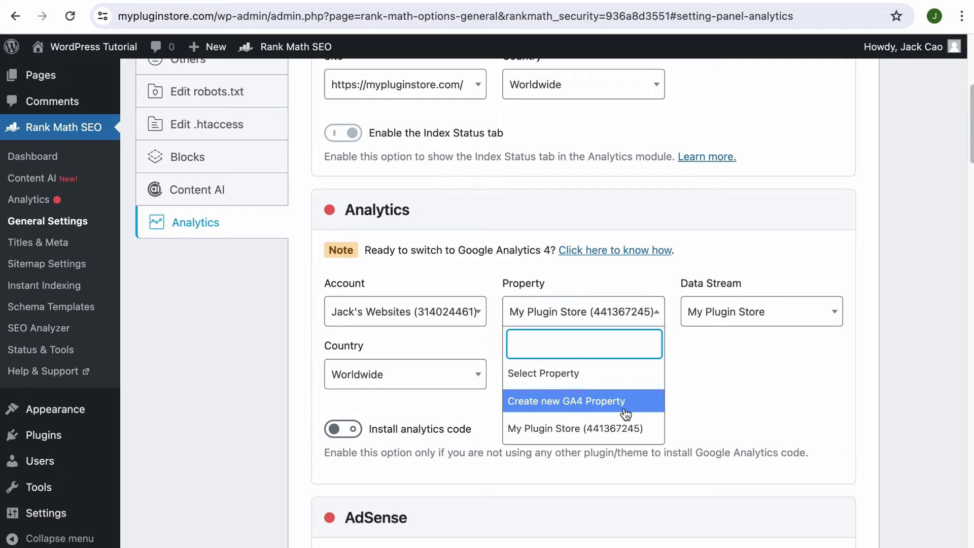
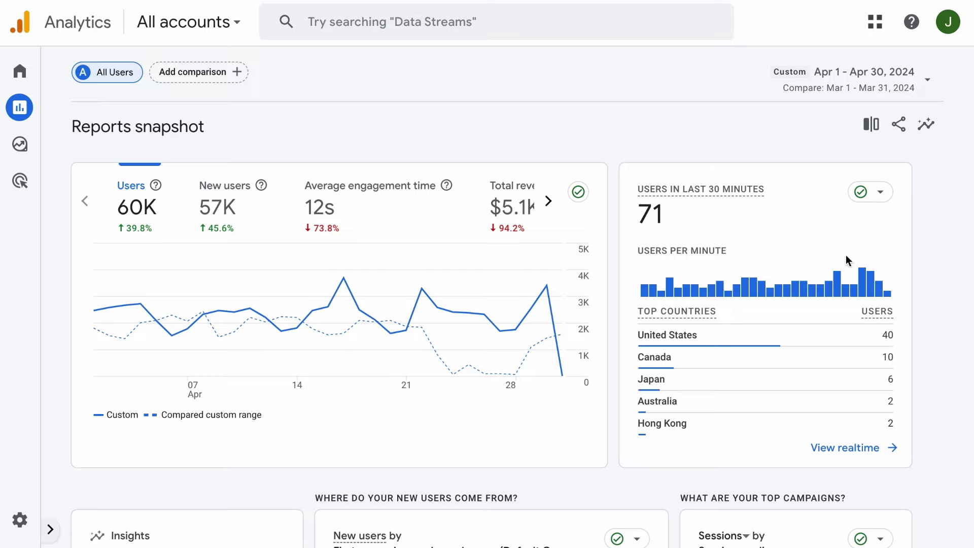
Go to the full Realtime overview from the snapshot's realtime users card.
mouse_move(704, 188)
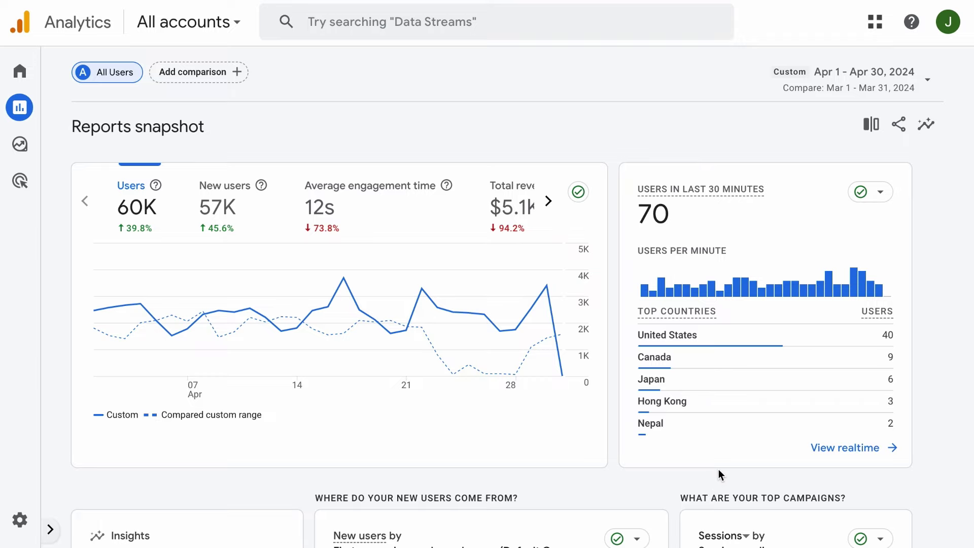
click(850, 458)
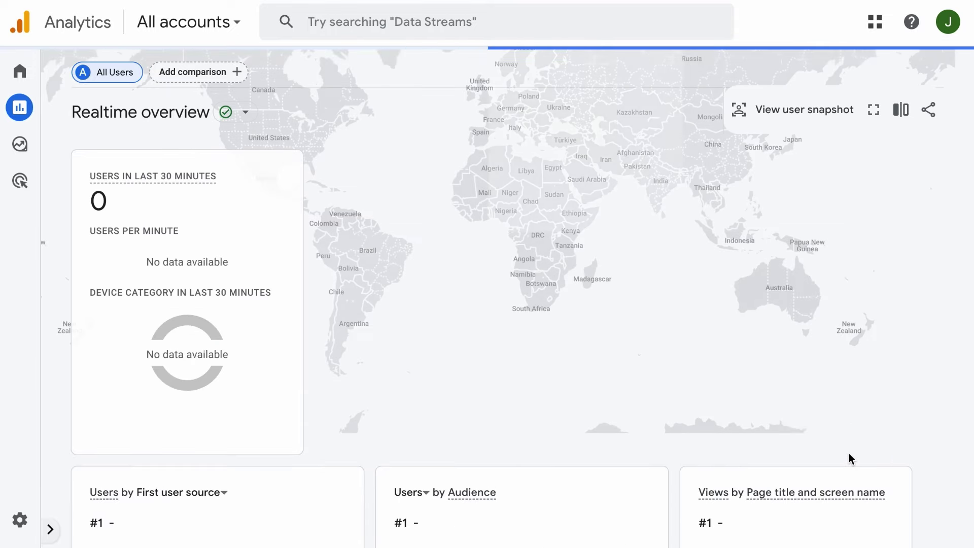
Return to Reports snapshot through the Reports list, collapse the list, and scroll down.
click(50, 529)
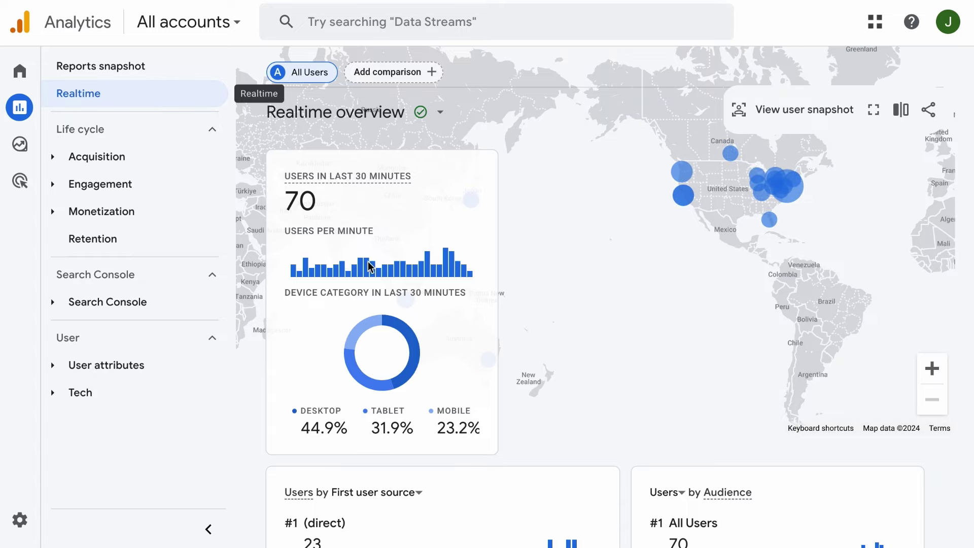
click(135, 66)
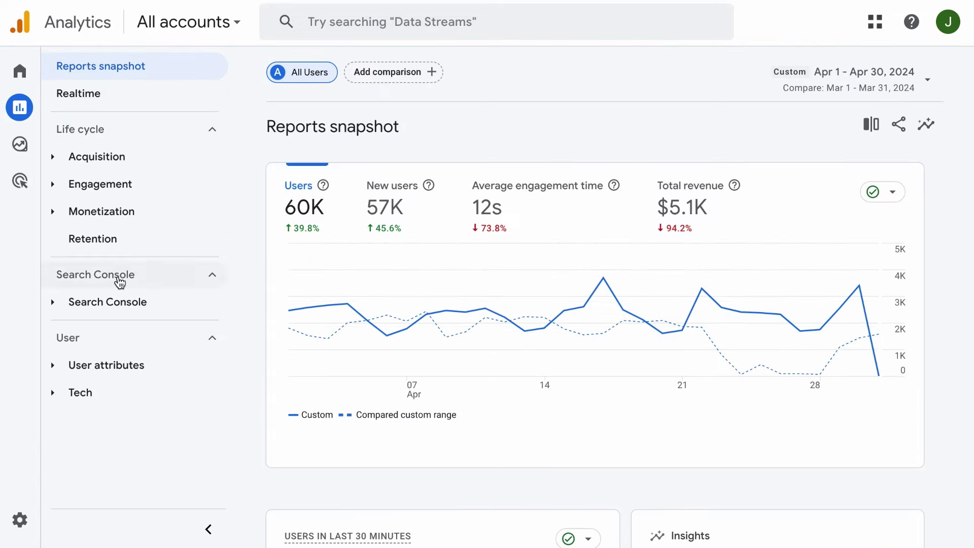
click(208, 528)
scroll(220, 461, down, 6)
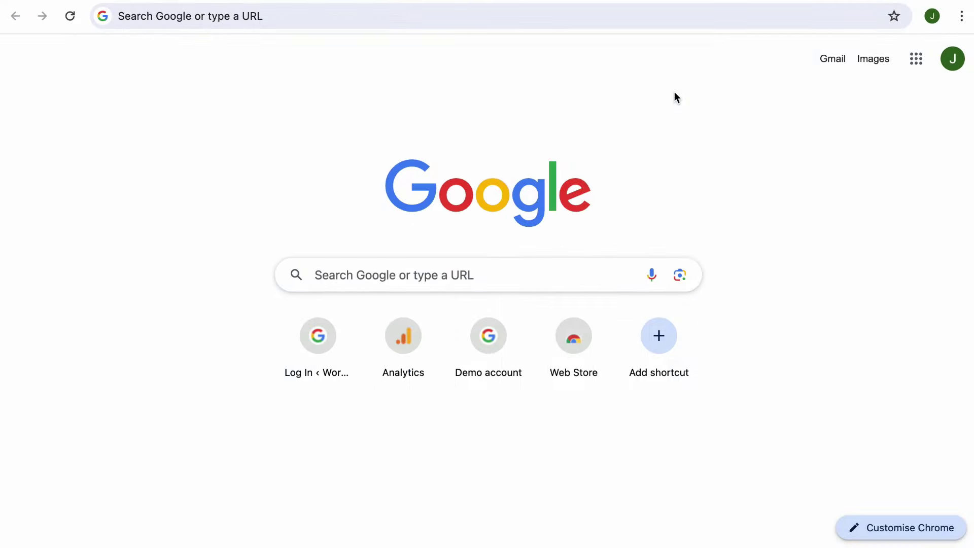
Load rankmath.com in the new browser tab.
click(635, 16)
text(rankmath.c)
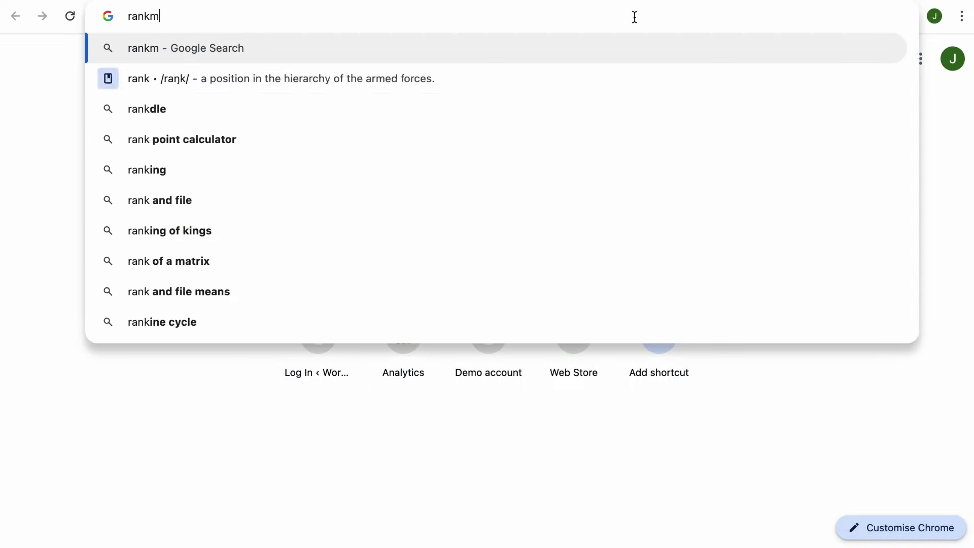
text(om)
key(Return)
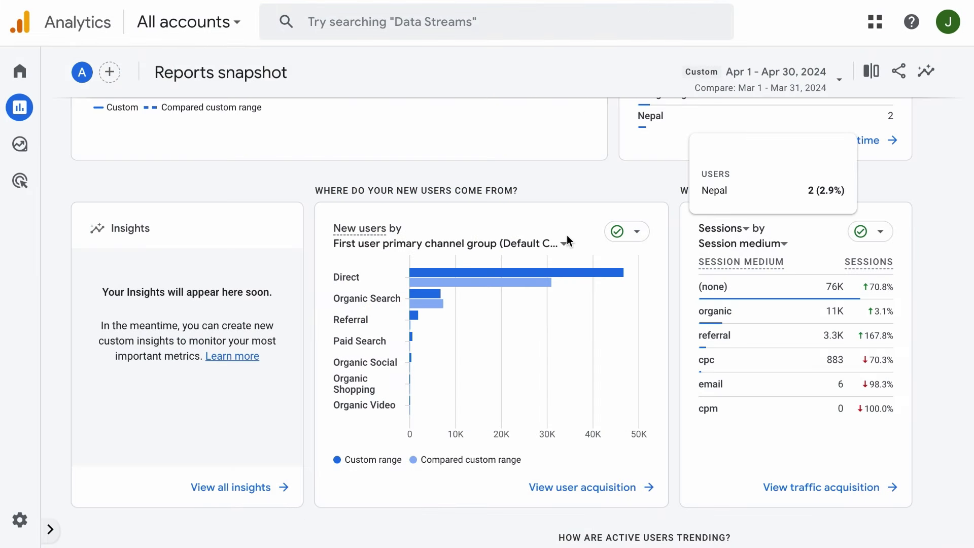
mouse_move(502, 292)
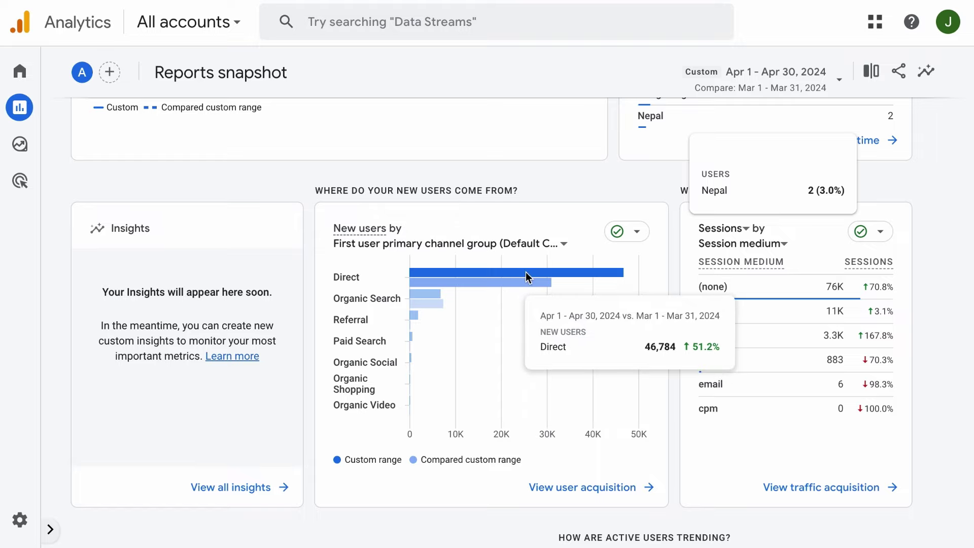
mouse_move(432, 300)
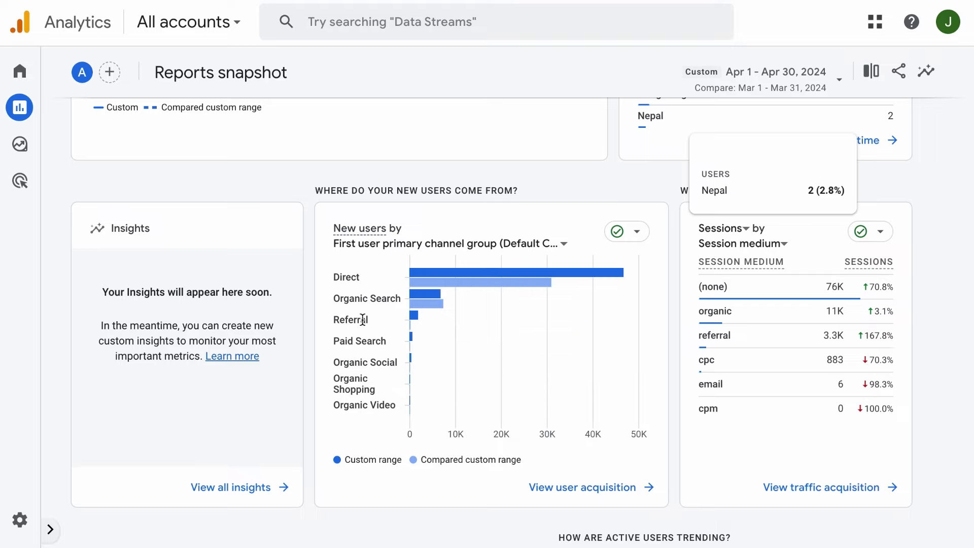
mouse_move(409, 318)
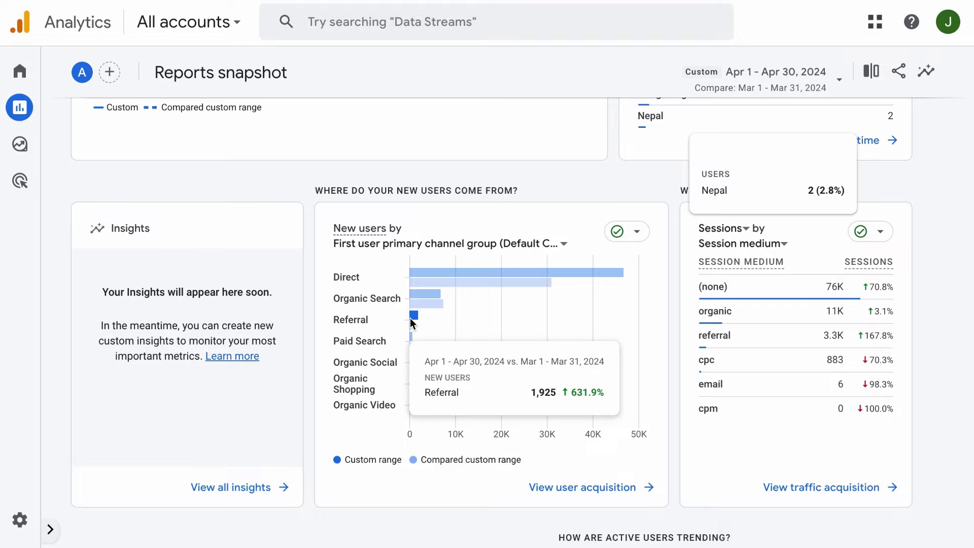
mouse_move(413, 342)
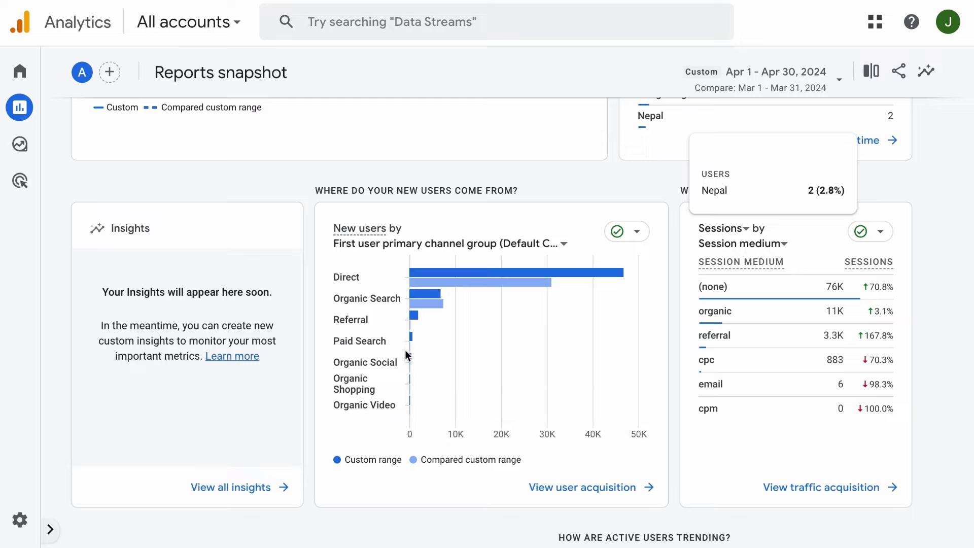
mouse_move(417, 361)
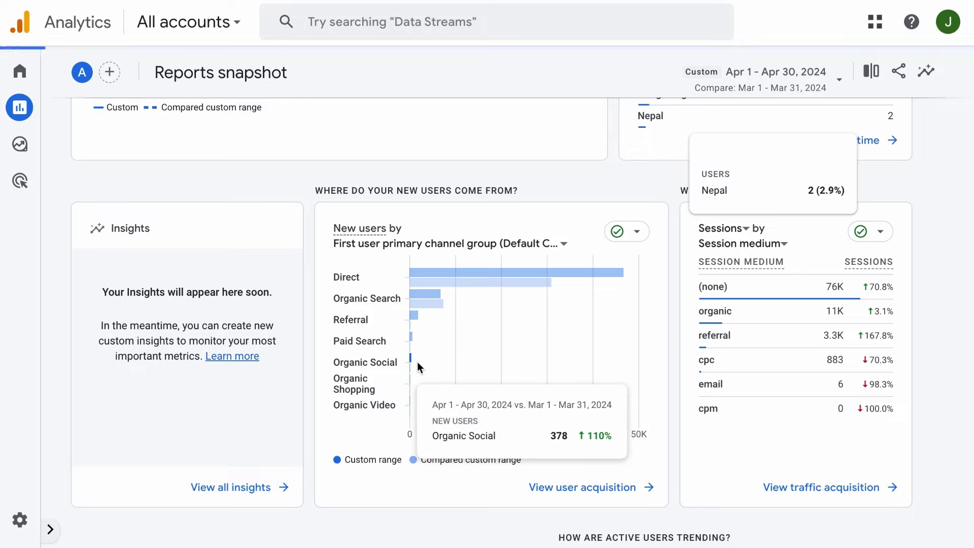
mouse_move(416, 380)
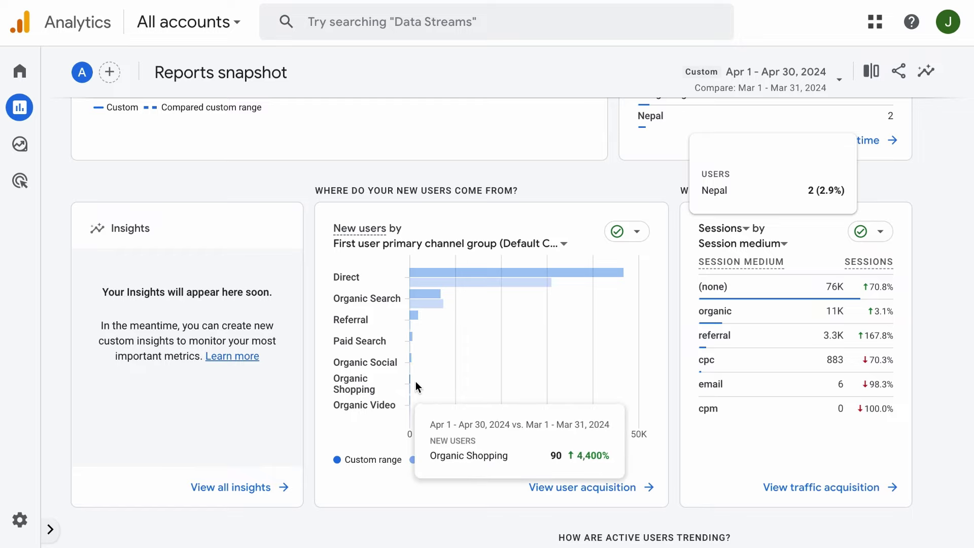
mouse_move(419, 400)
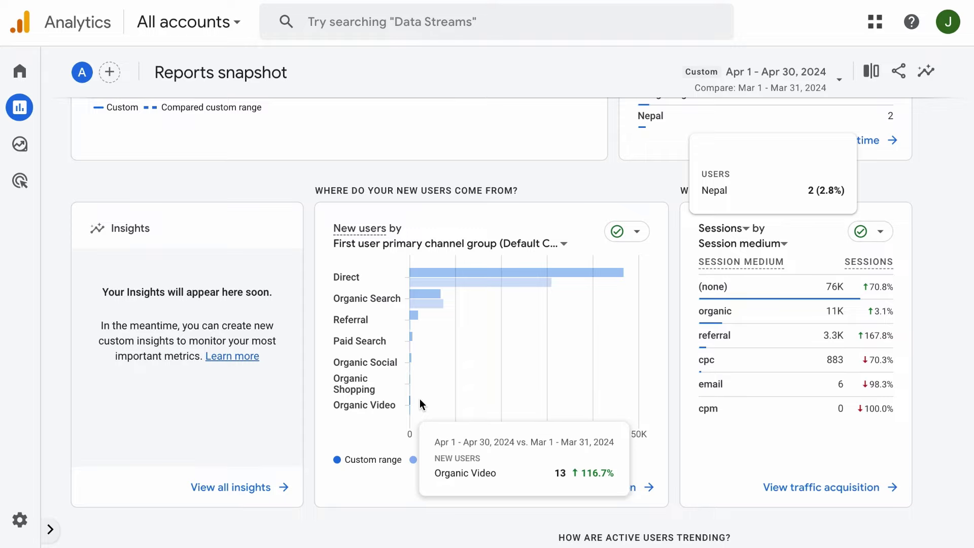
scroll(868, 178, up, 1)
scroll(871, 183, down, 1)
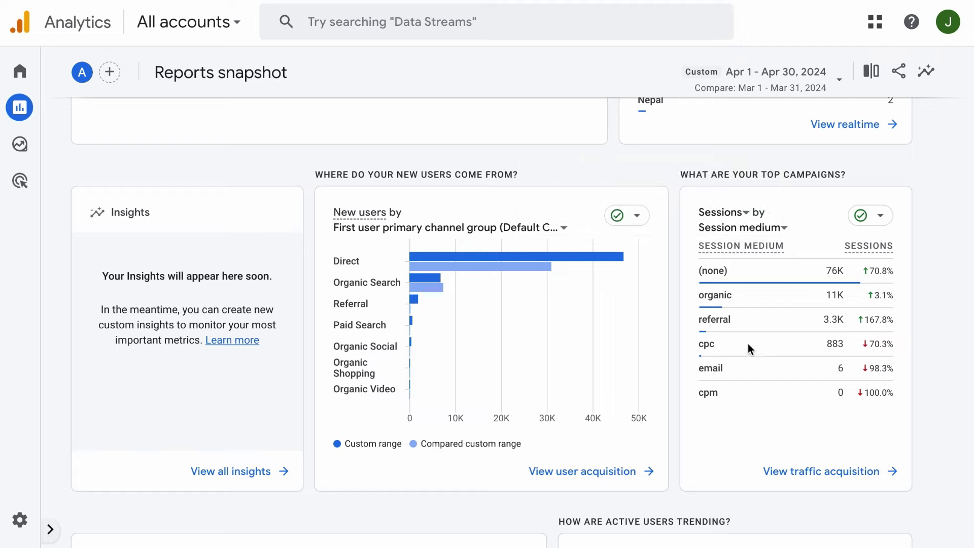
mouse_move(717, 252)
mouse_move(882, 338)
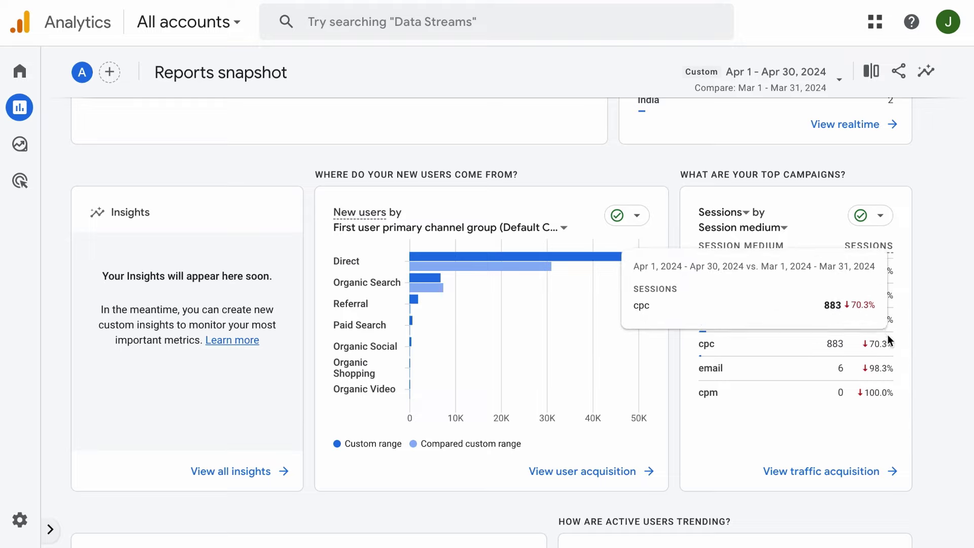
scroll(652, 365, down, 8)
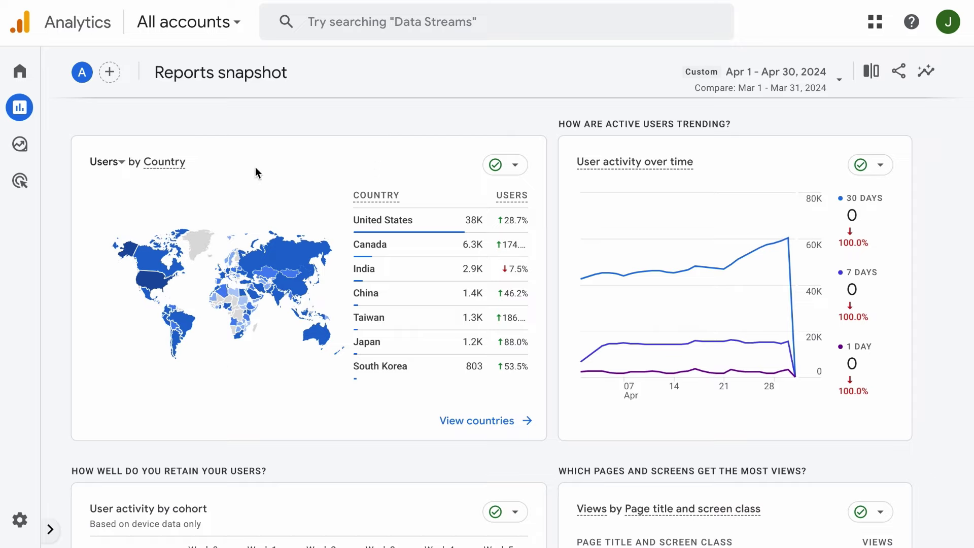
Switch the Users by Country card to New users, then to Returning users.
mouse_move(136, 259)
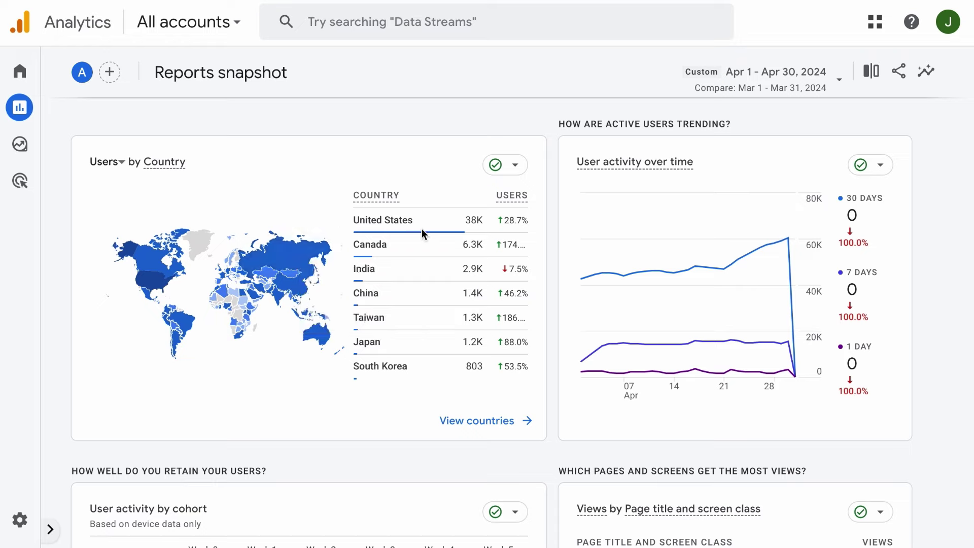
mouse_move(408, 224)
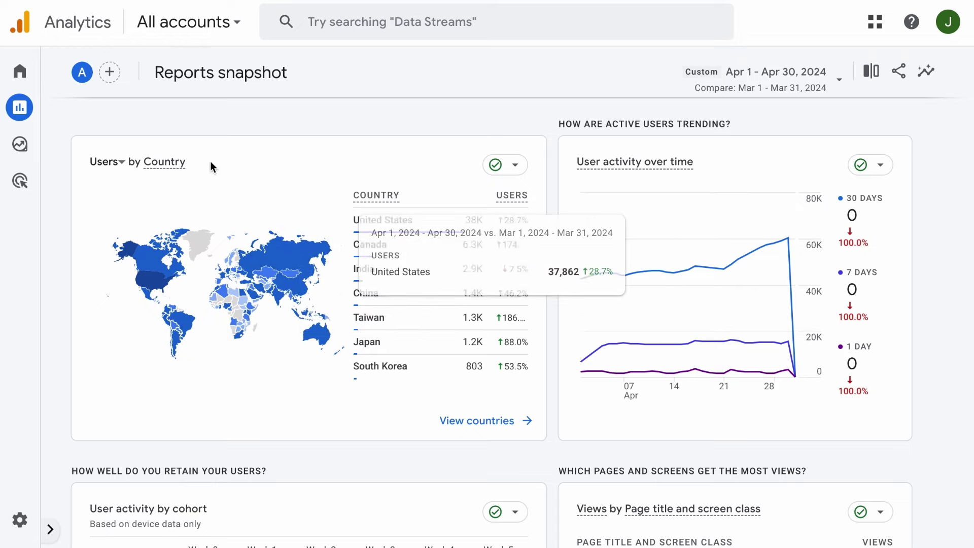
click(116, 162)
click(123, 229)
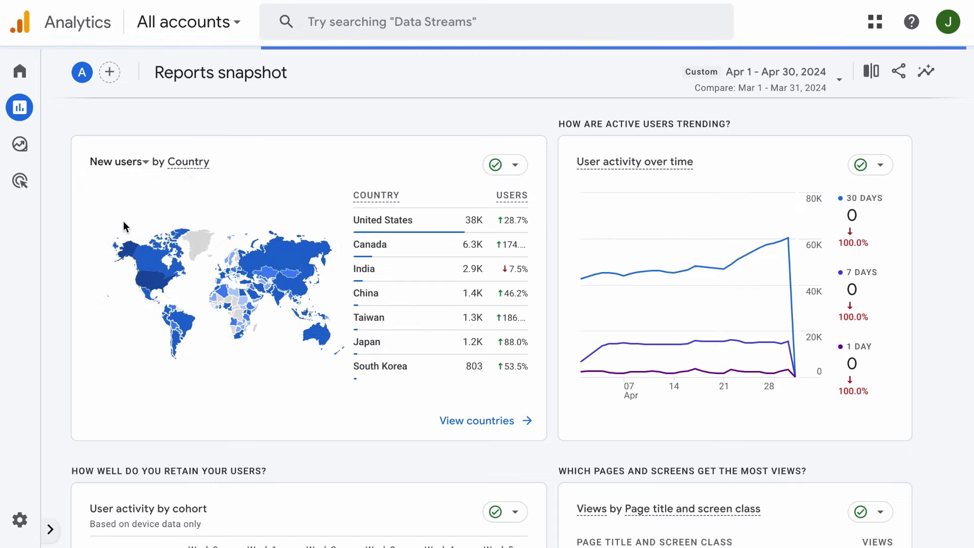
click(145, 162)
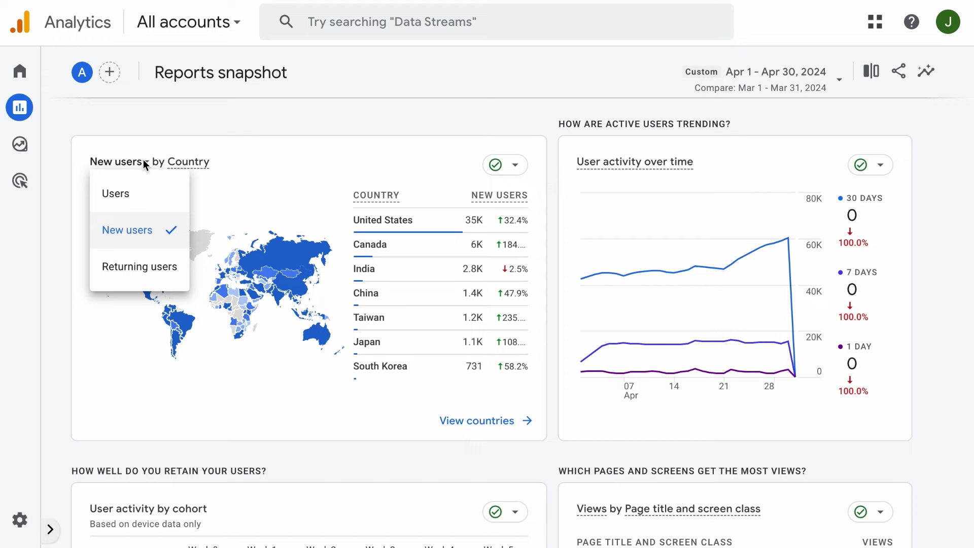
click(139, 267)
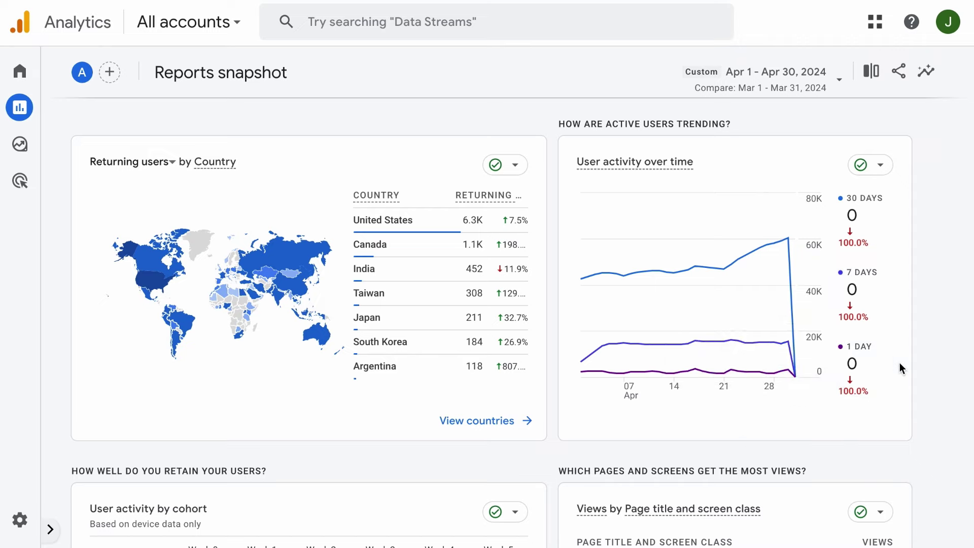
mouse_move(786, 306)
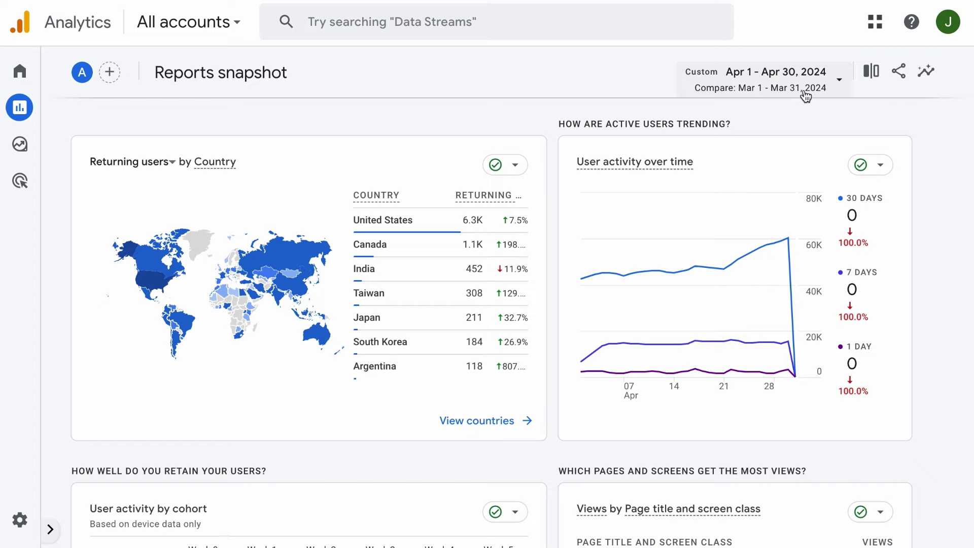
mouse_move(784, 260)
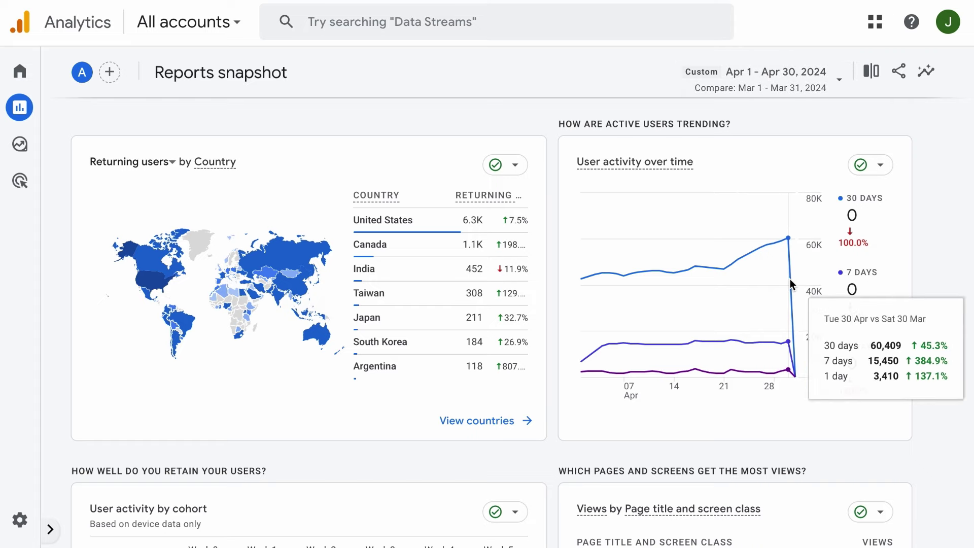
Set the date range to Apr 1 – May 1, 2024 and apply it.
click(756, 72)
click(553, 286)
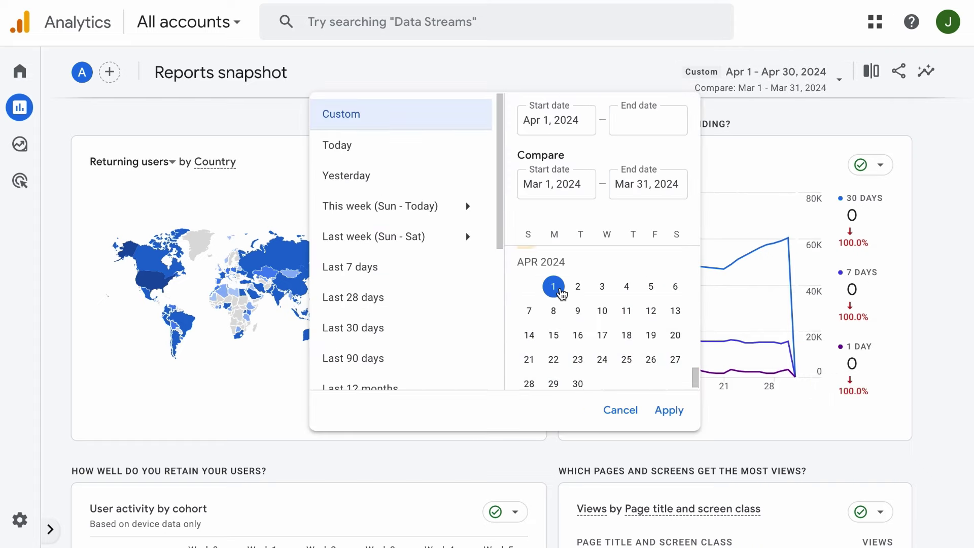
scroll(598, 333, down, 3)
click(596, 304)
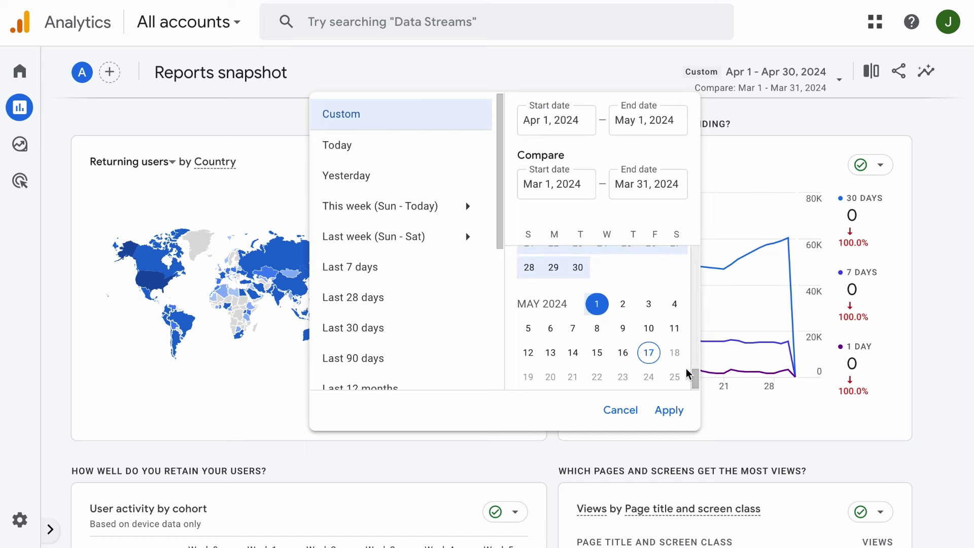
click(670, 410)
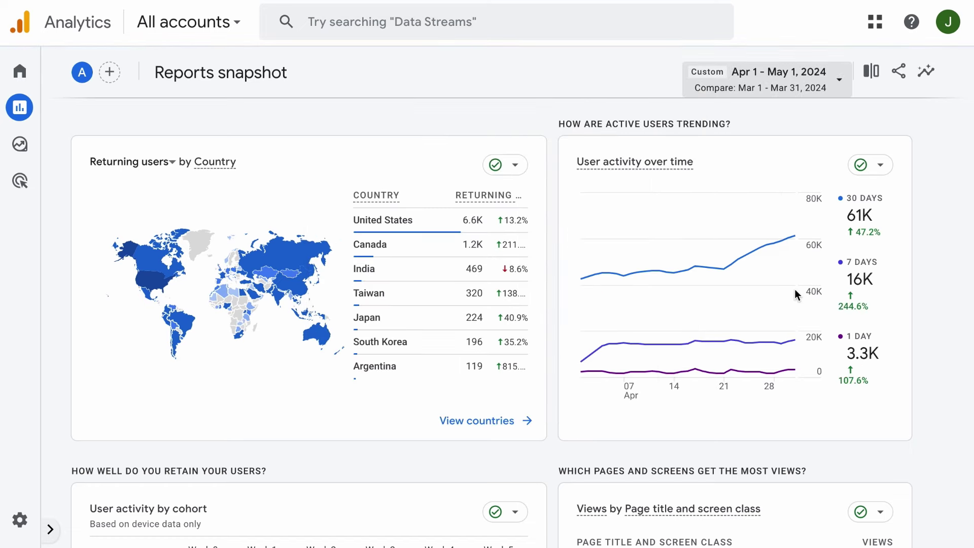
mouse_move(787, 288)
mouse_move(731, 282)
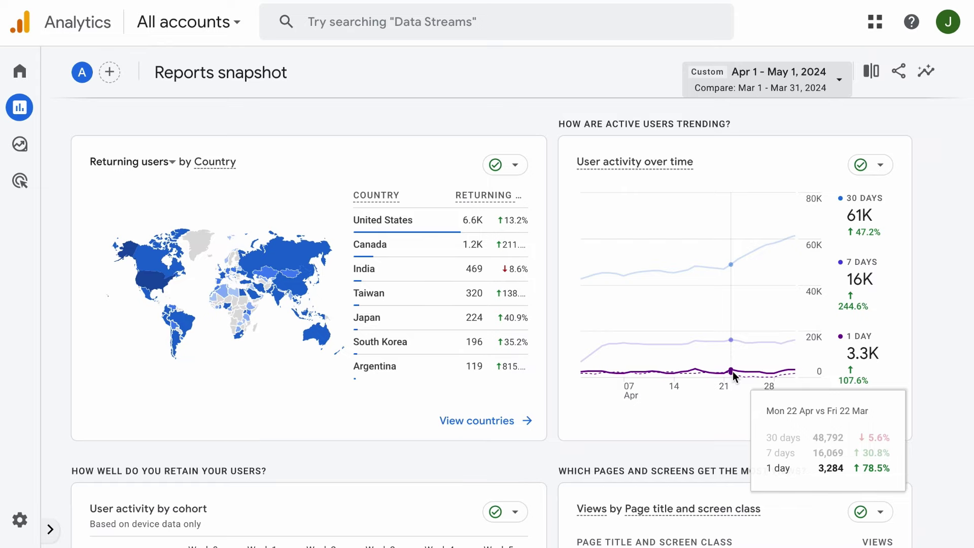
Read the cohort retention cells and the Views by Page title rows, with Home at 89K.
scroll(621, 307, down, 7)
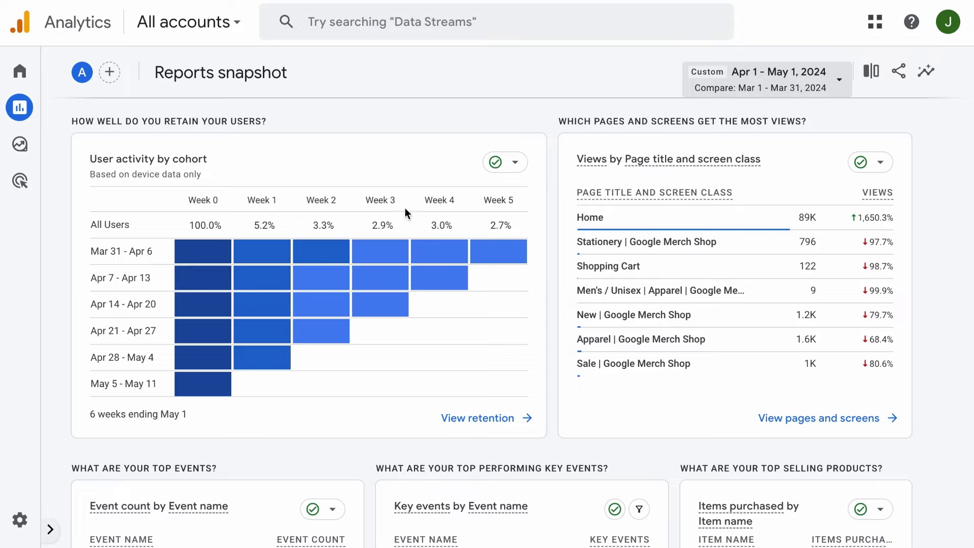
mouse_move(201, 235)
mouse_move(237, 266)
mouse_move(266, 318)
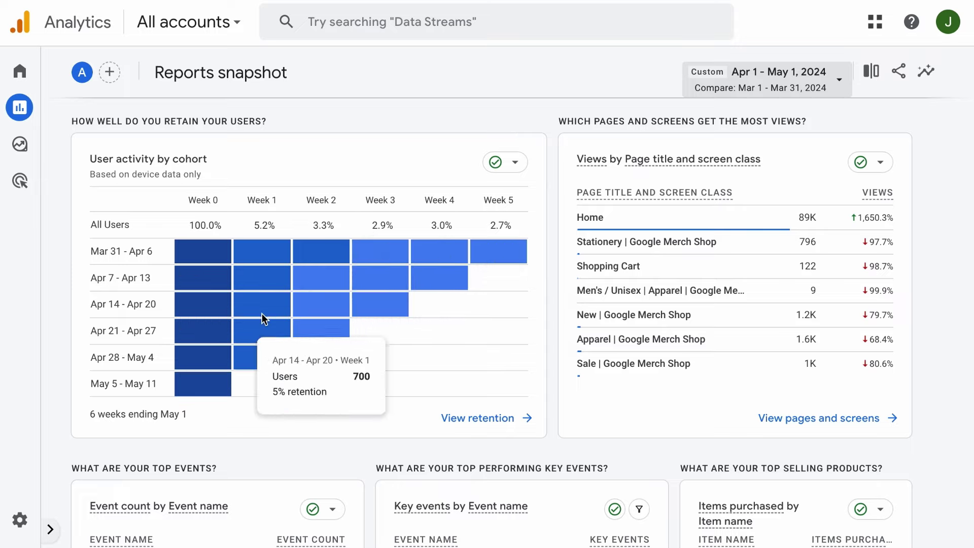
mouse_move(312, 308)
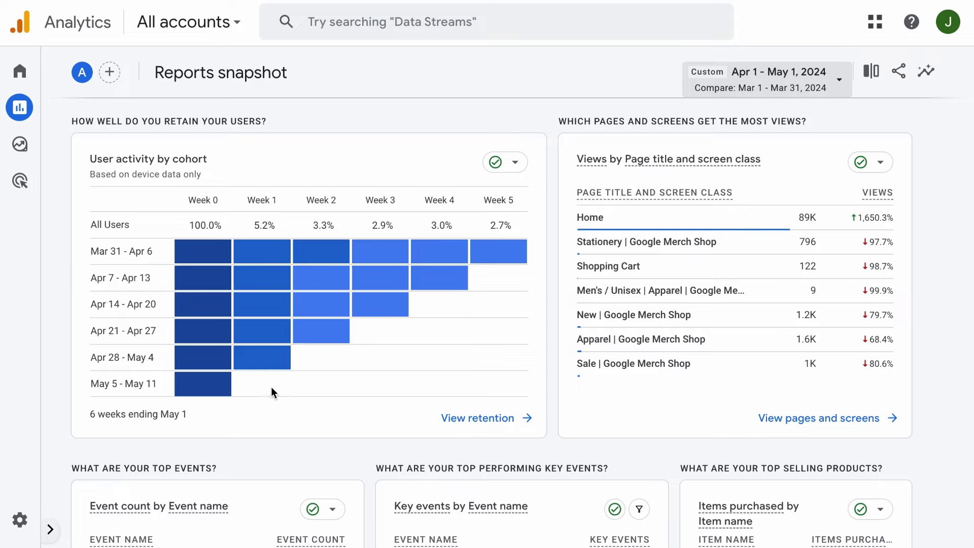
mouse_move(187, 359)
mouse_move(279, 361)
mouse_move(628, 354)
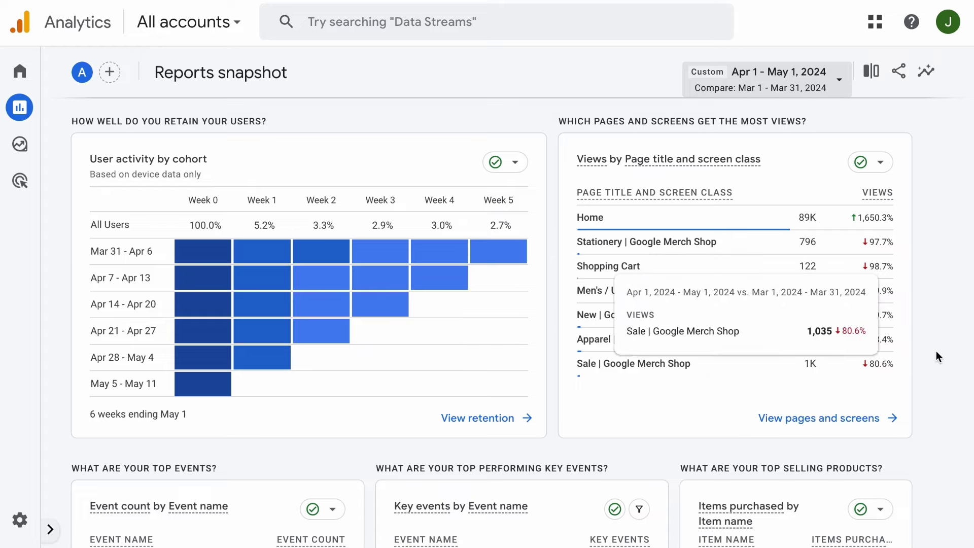
mouse_move(895, 350)
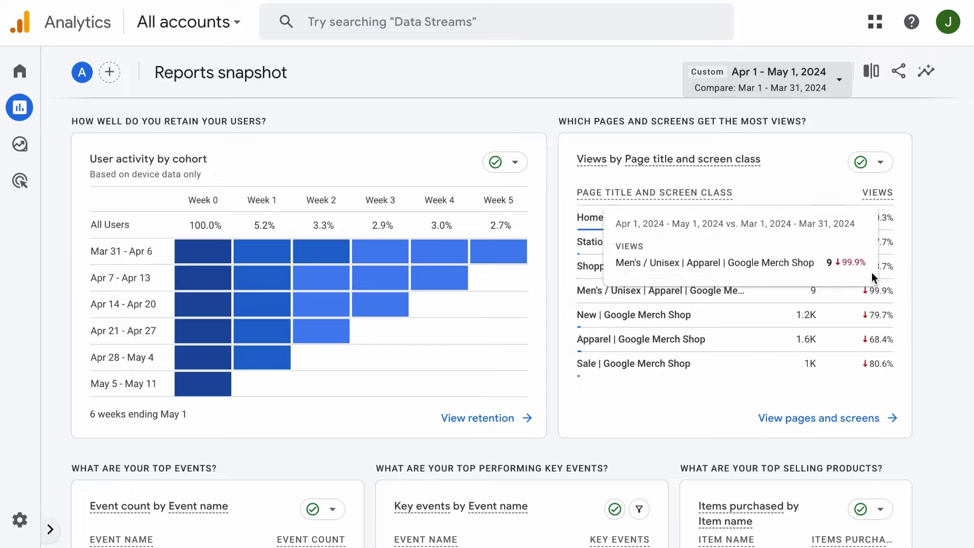
mouse_move(817, 220)
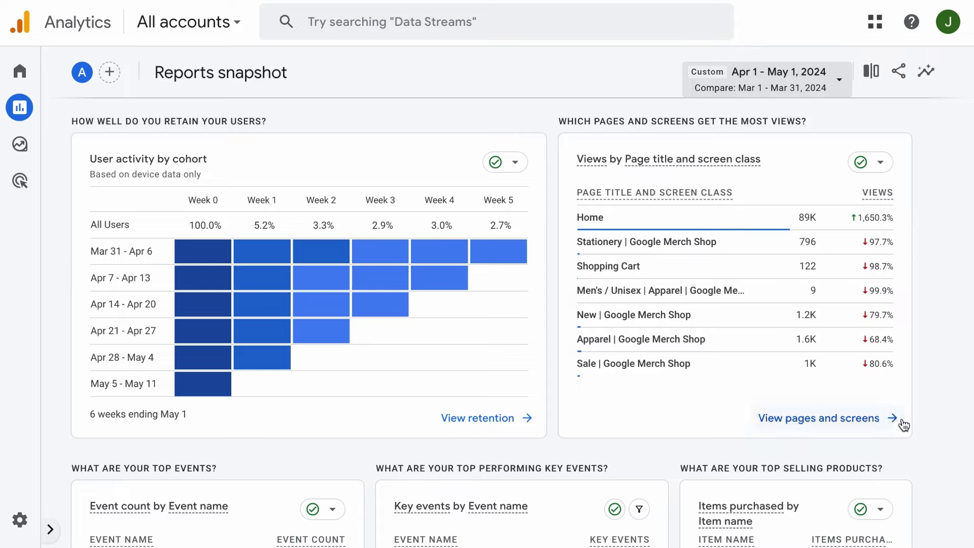
mouse_move(882, 248)
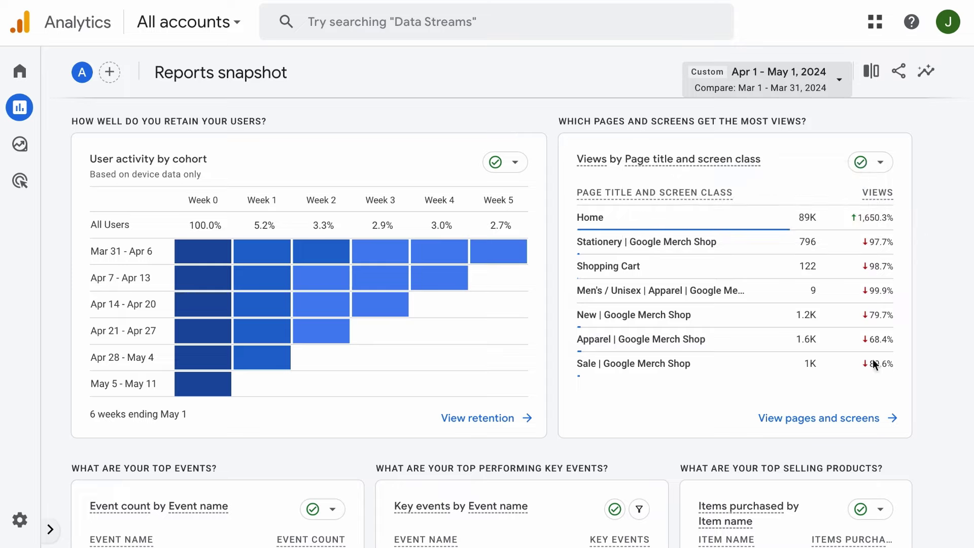
Inspect Event count and Key events rows, then reach the Platform and LTV cards.
scroll(404, 348, down, 7)
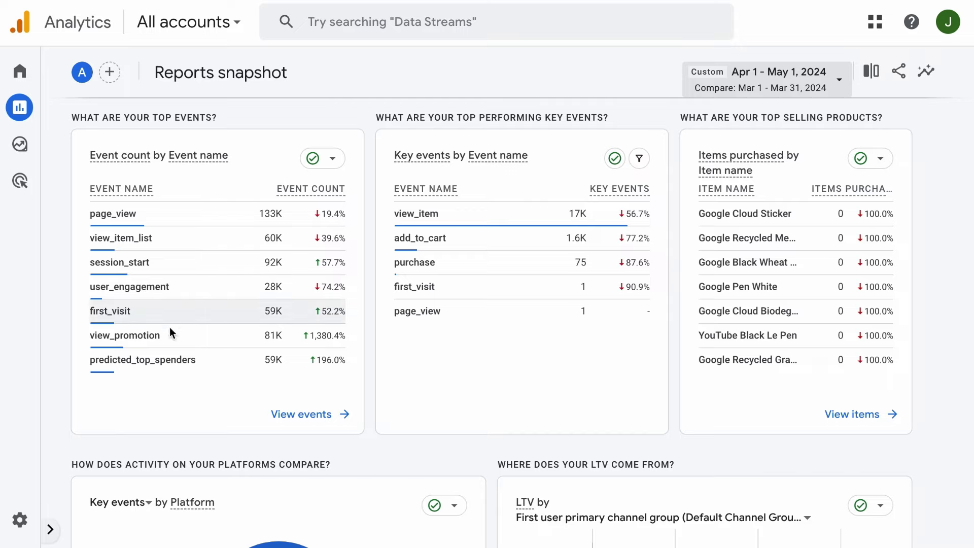
mouse_move(180, 333)
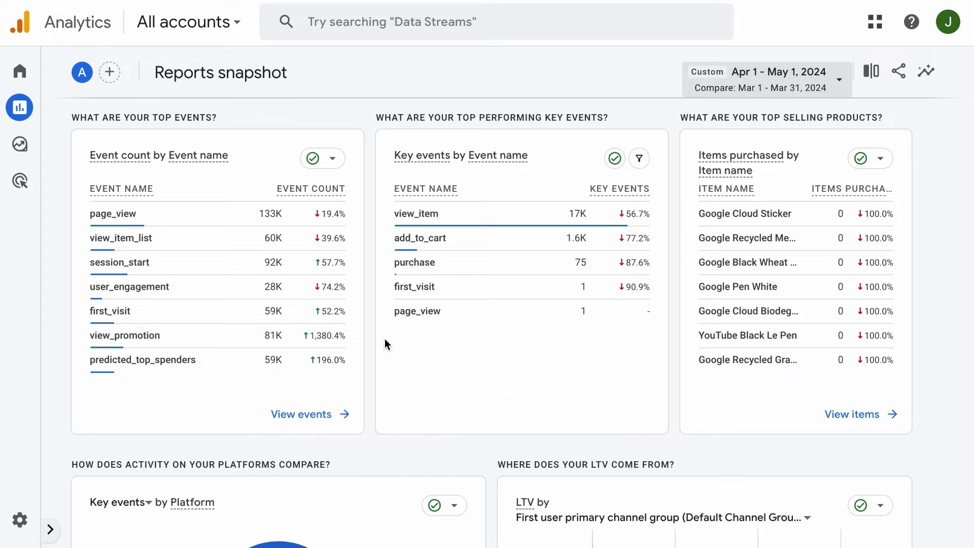
mouse_move(362, 237)
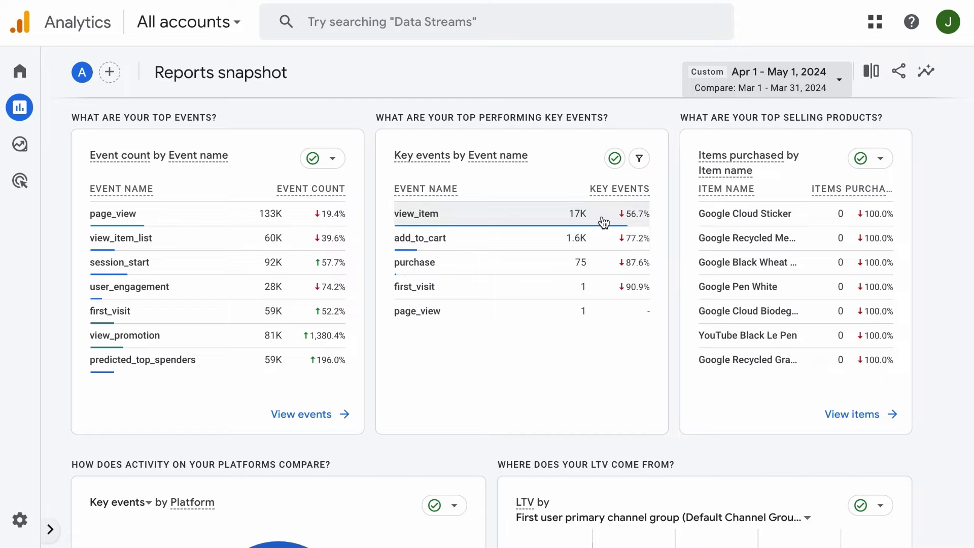
mouse_move(603, 222)
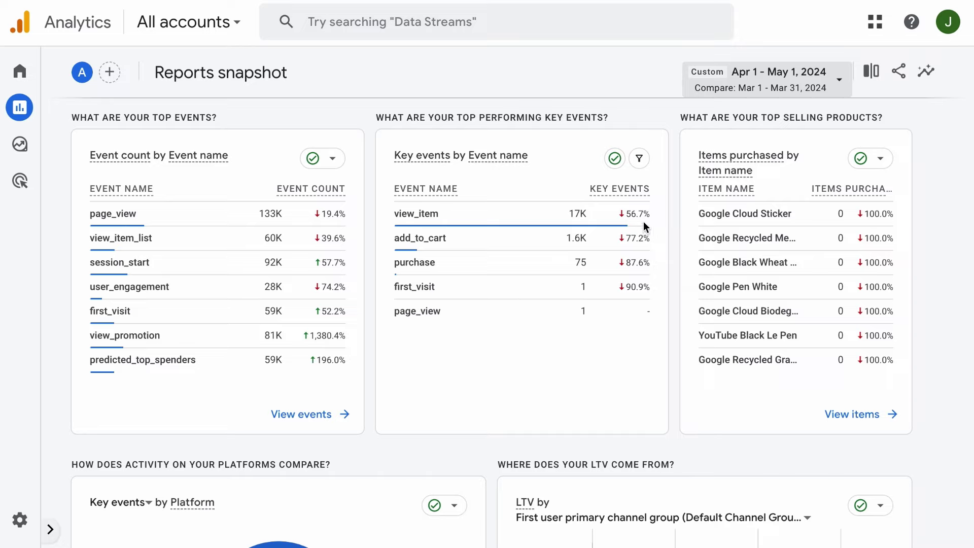
mouse_move(657, 253)
mouse_move(634, 215)
scroll(909, 306, down, 6)
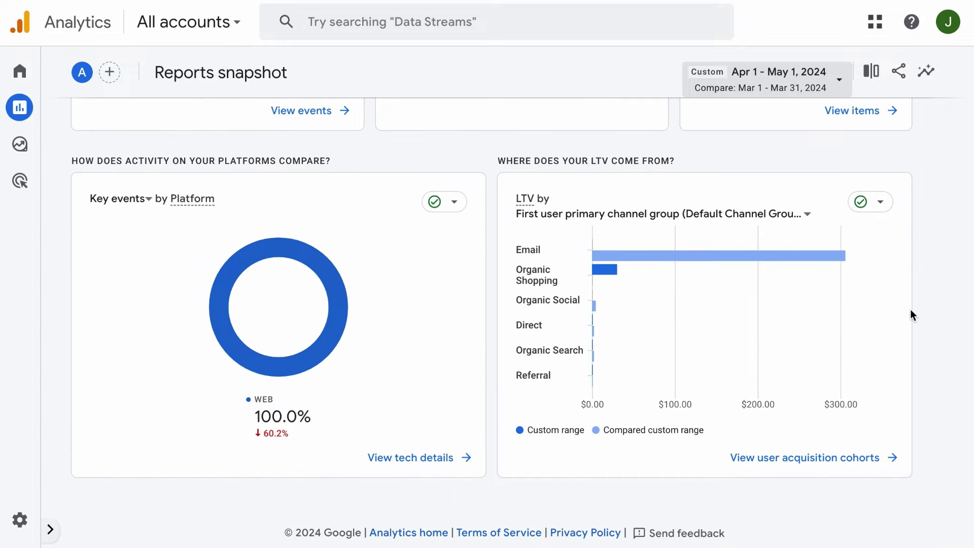
Read the Email bar's lifetime value, then scroll back to the Users overview chart.
mouse_move(246, 373)
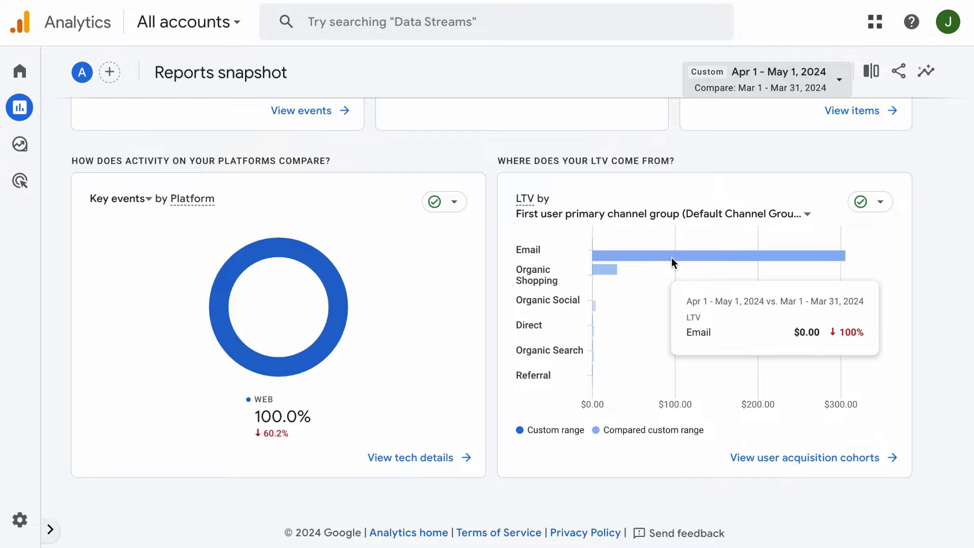
scroll(444, 229, up, 10)
scroll(444, 229, up, 5)
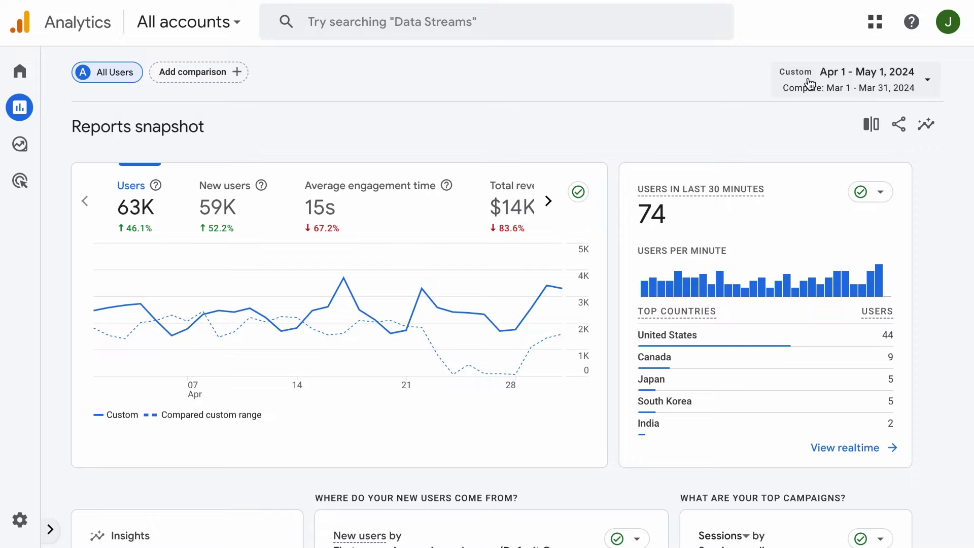
Apply a Direct traffic comparison and scroll through the report with it.
click(872, 126)
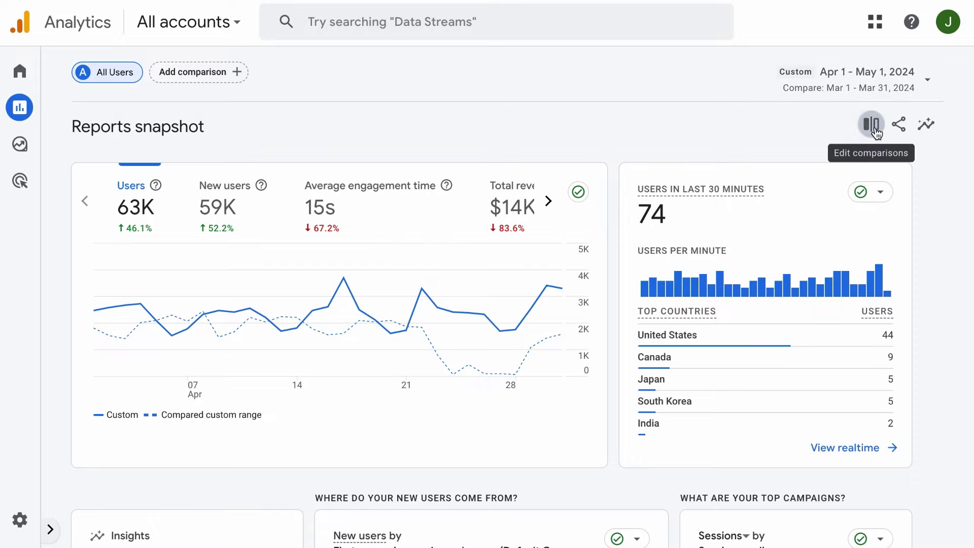
click(632, 195)
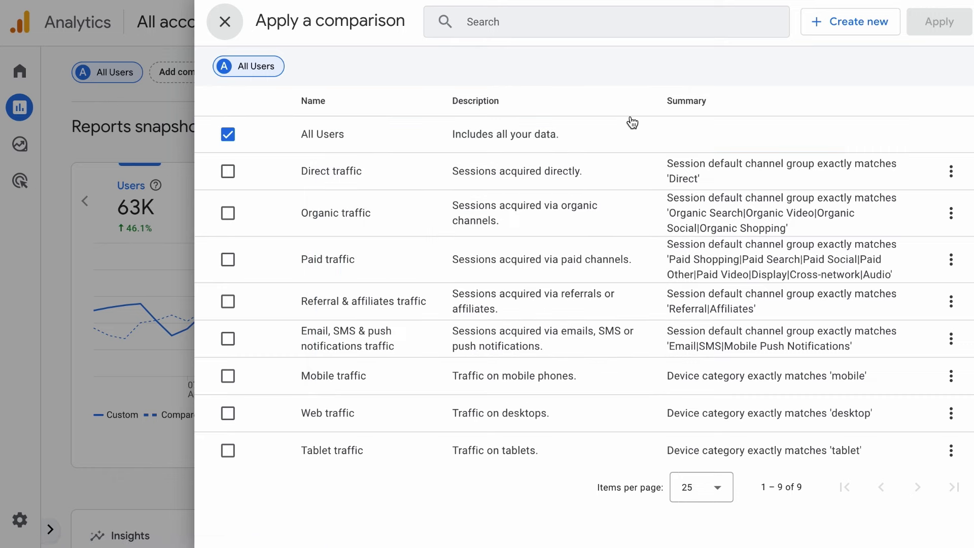
click(229, 175)
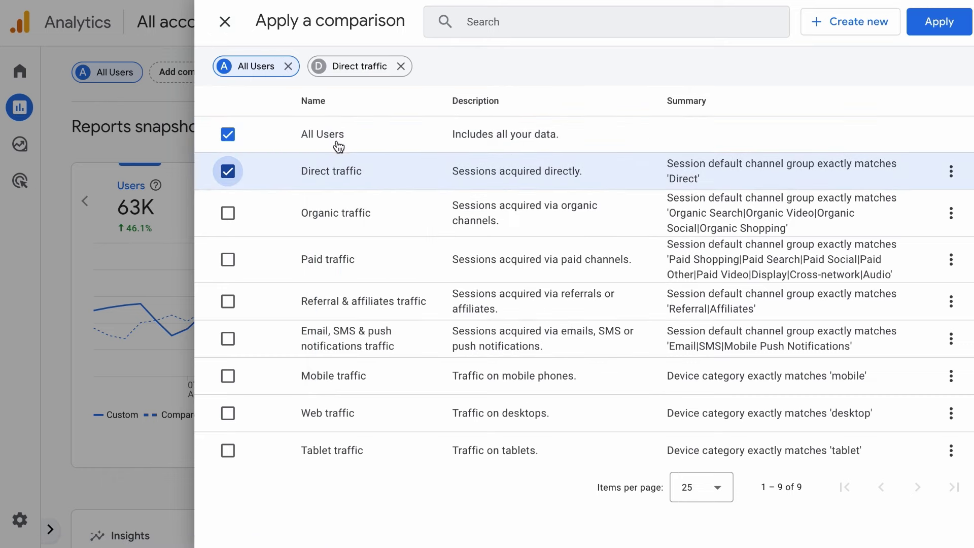
click(928, 33)
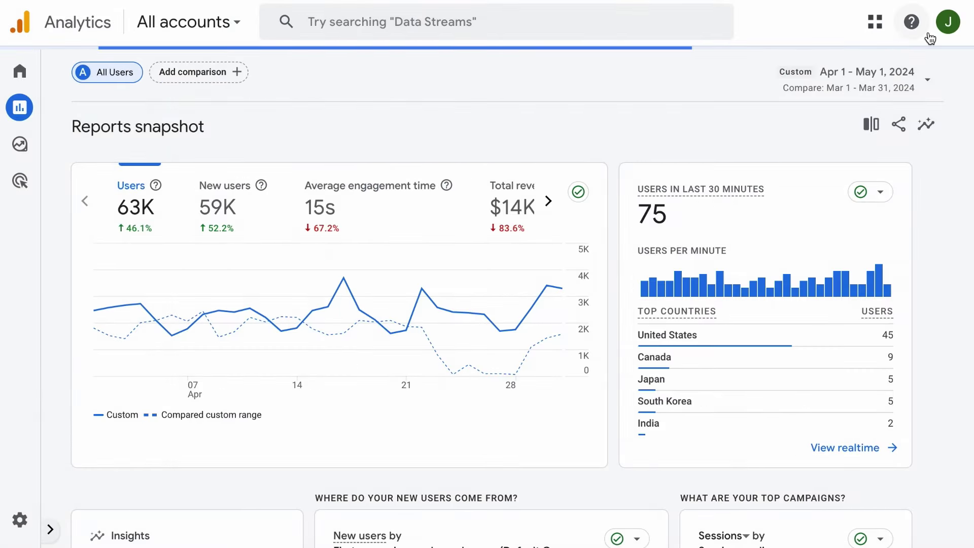
mouse_move(626, 269)
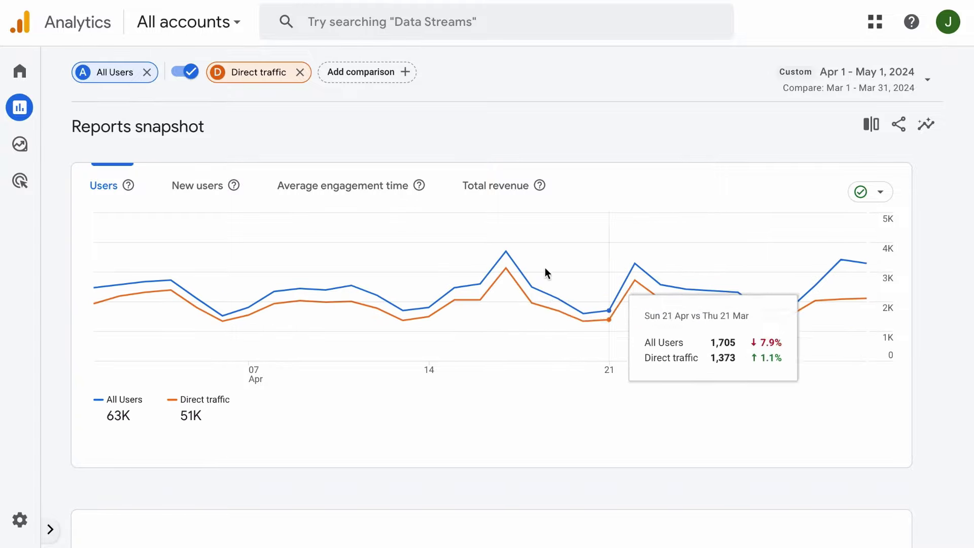
scroll(486, 450, down, 5)
scroll(552, 413, down, 15)
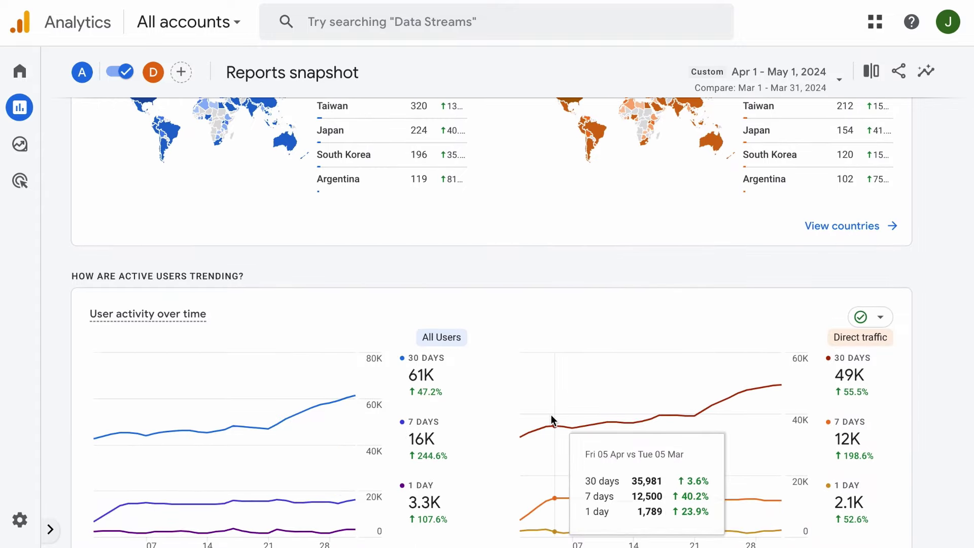
scroll(551, 414, down, 2)
scroll(550, 415, down, 4)
scroll(551, 414, down, 3)
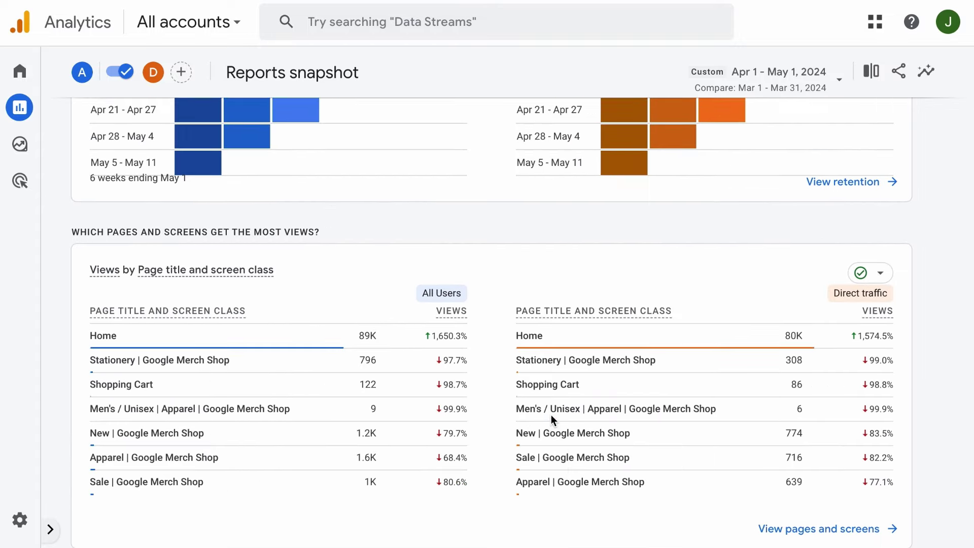
scroll(551, 415, up, 20)
Toggle Organic, Paid and Referral comparisons, then clear all four, applying All Users only.
click(871, 124)
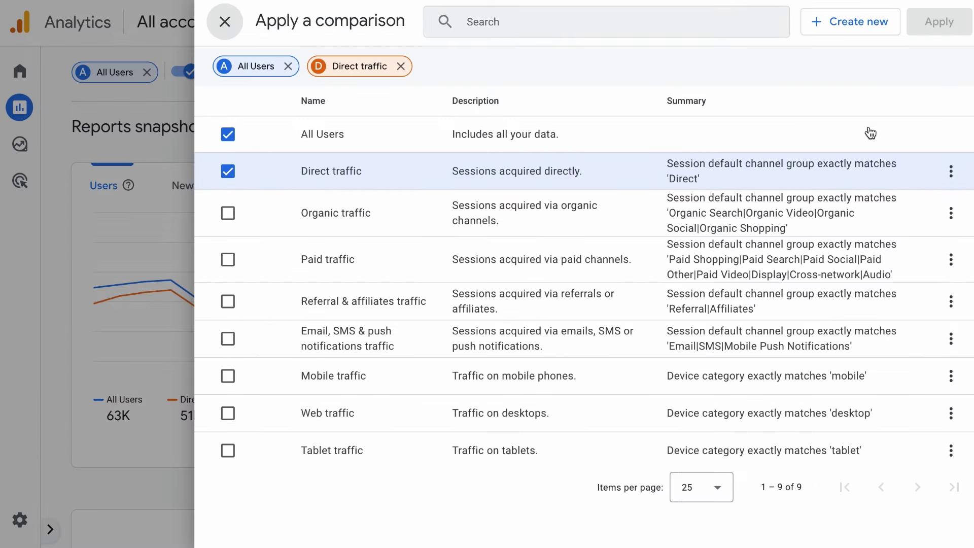
click(227, 213)
click(228, 259)
click(228, 301)
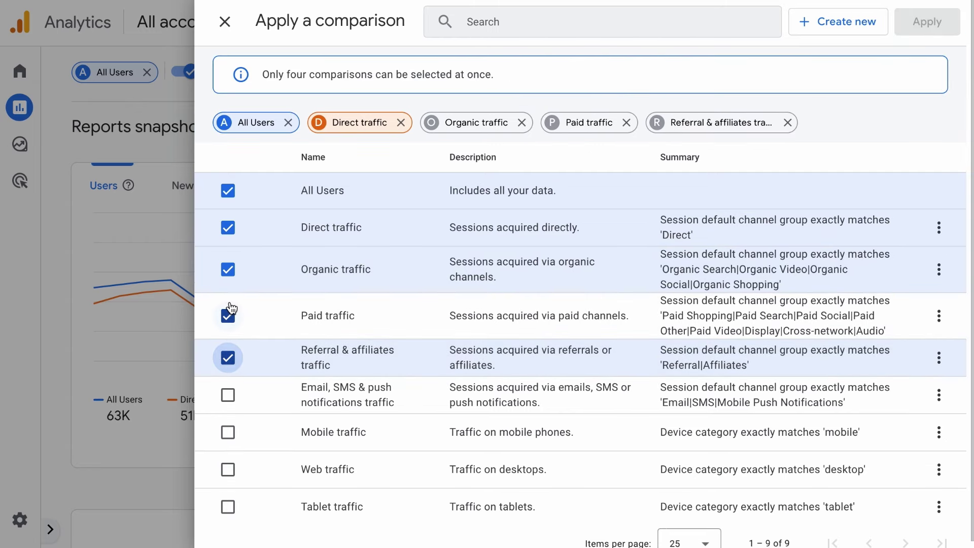
click(227, 227)
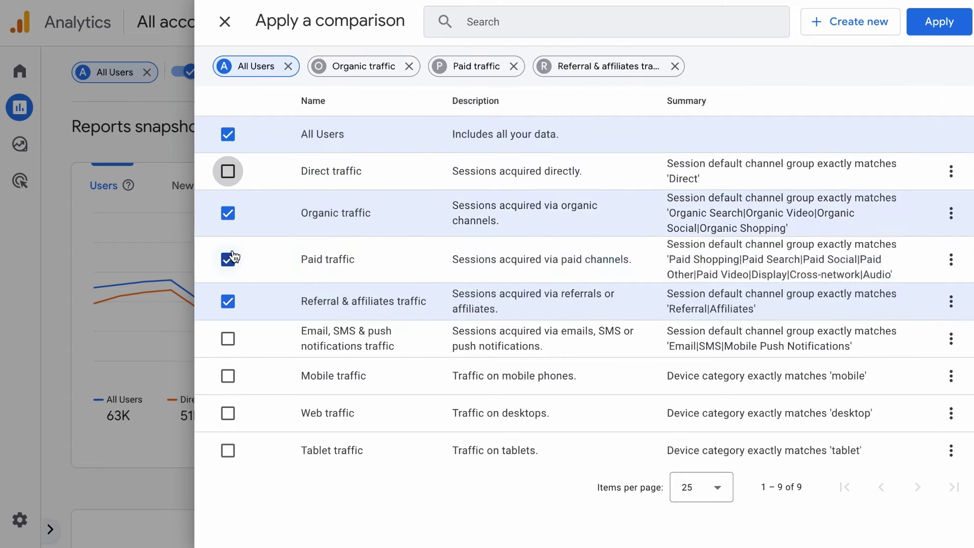
click(228, 211)
click(228, 254)
click(228, 298)
click(928, 21)
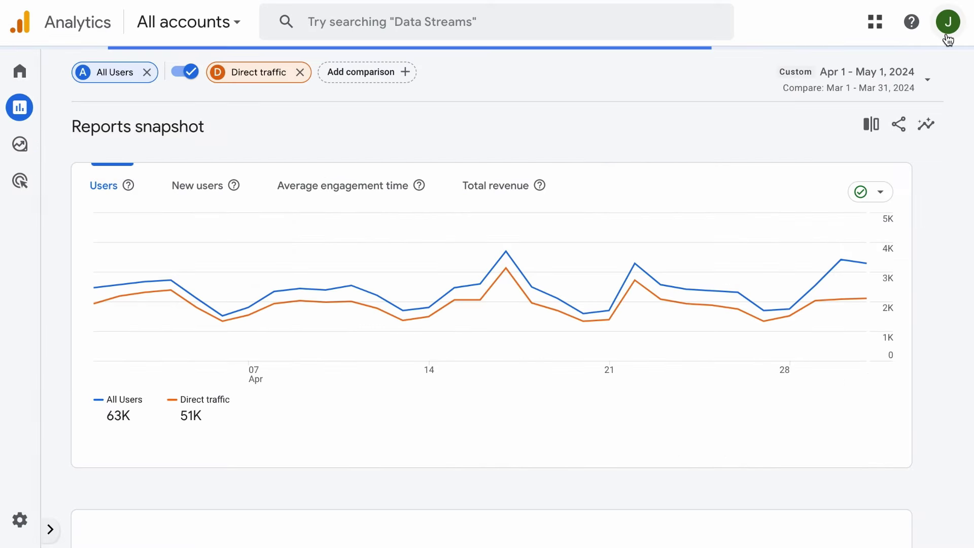
Copy a shareable link to the report and close the sharing panel.
click(899, 125)
click(900, 130)
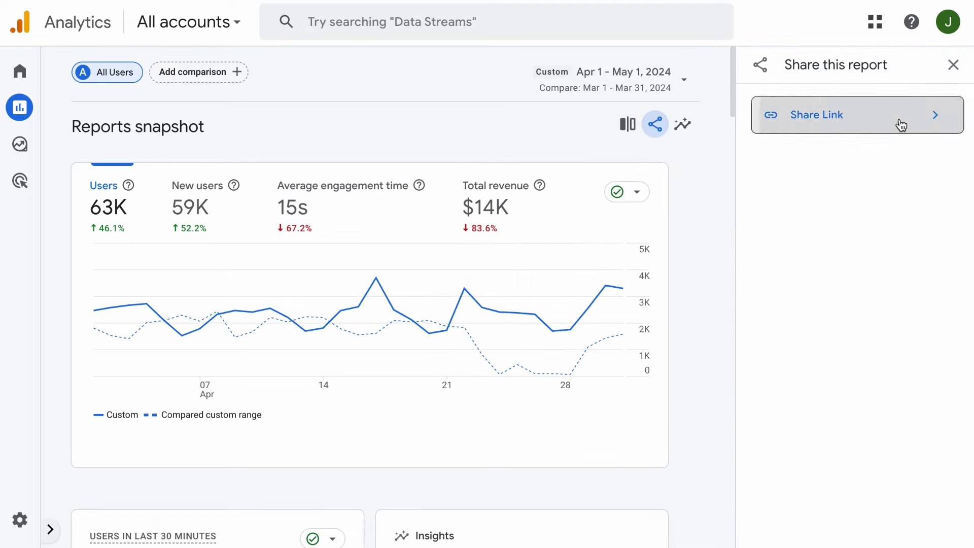
click(931, 209)
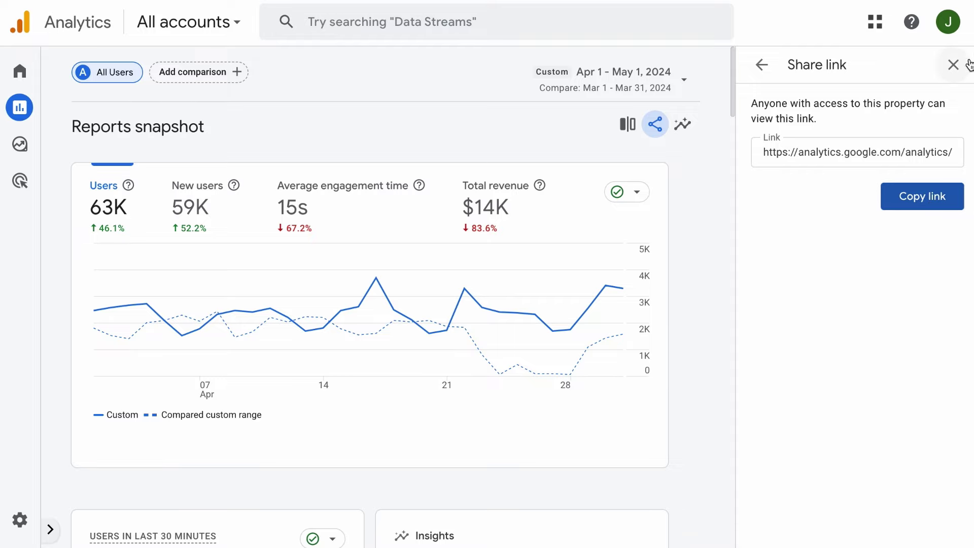
click(953, 65)
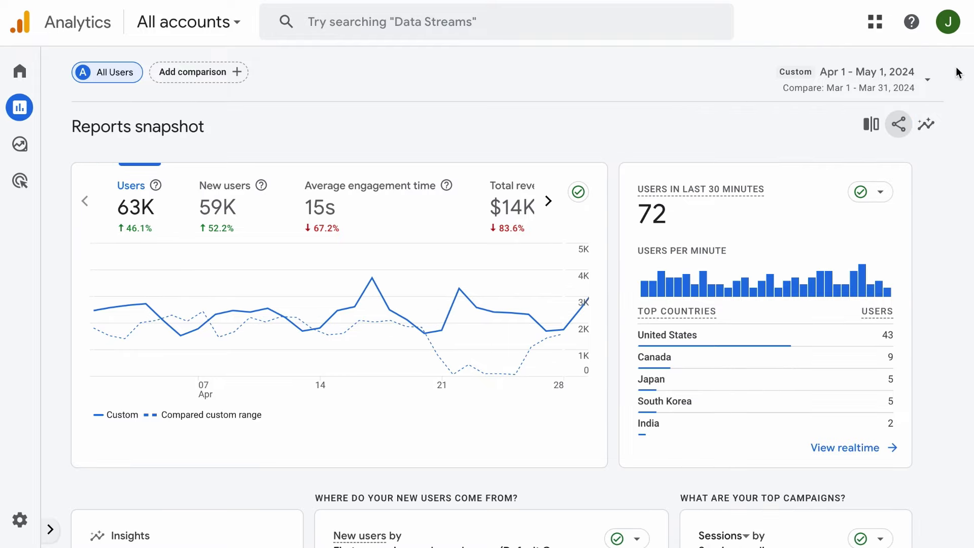
Ask Insights 'What are top cities by users?' from Demographics, then return to suggested categories.
click(924, 124)
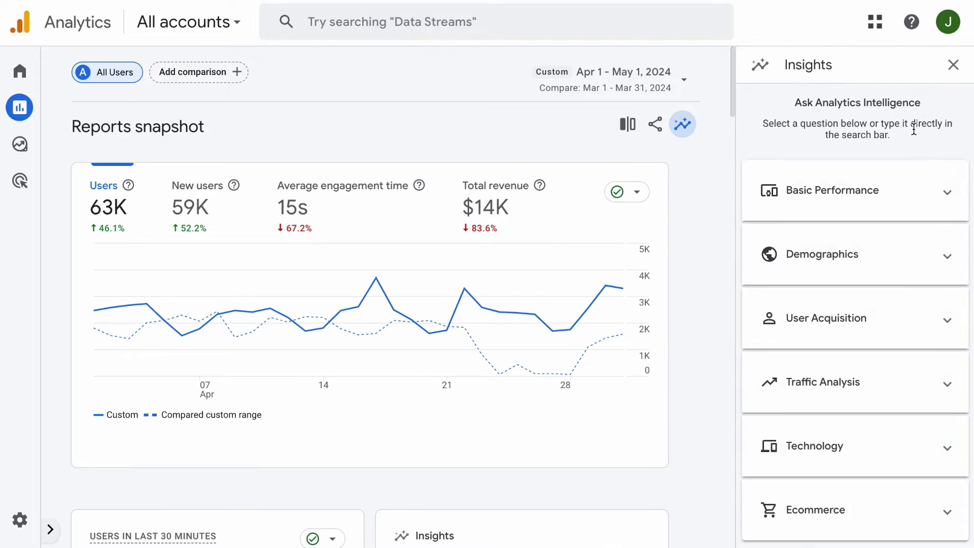
click(876, 268)
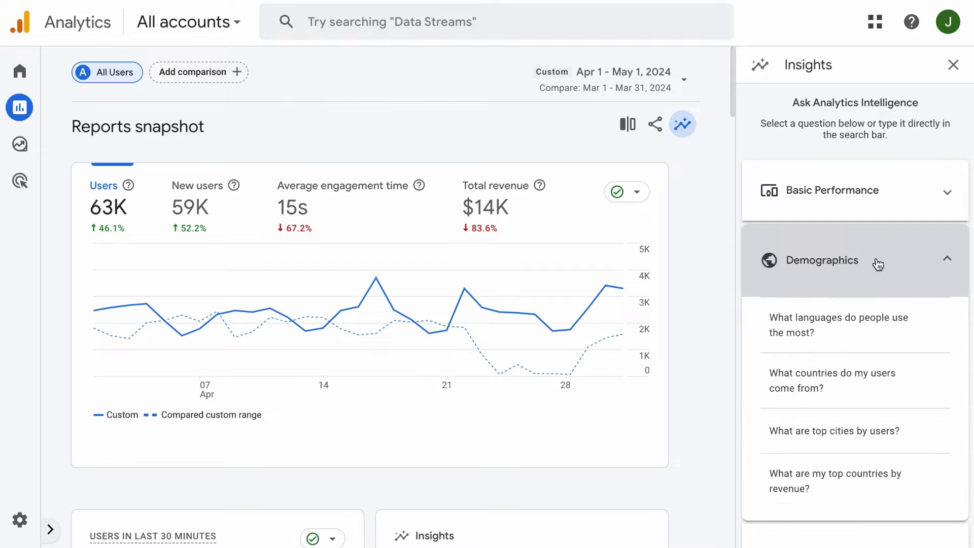
scroll(862, 304, down, 1)
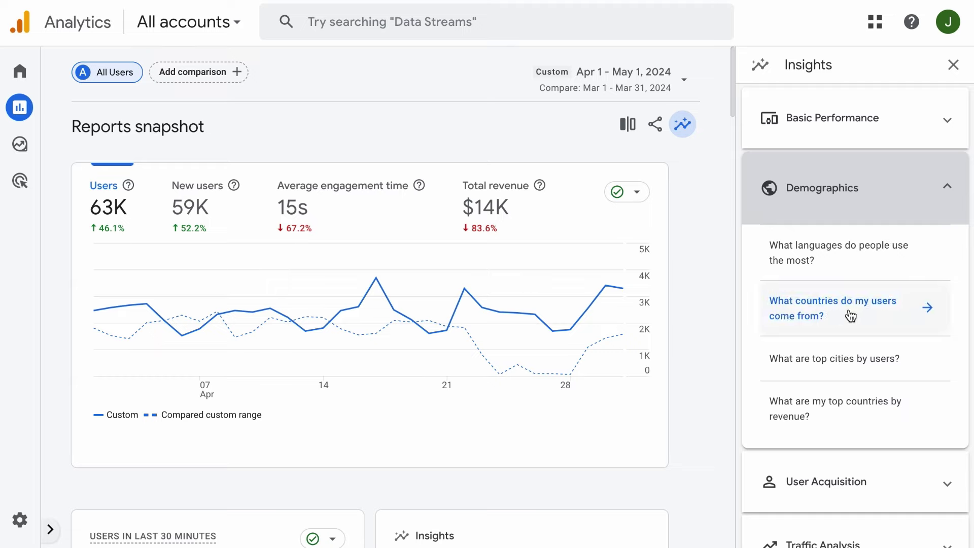
click(863, 361)
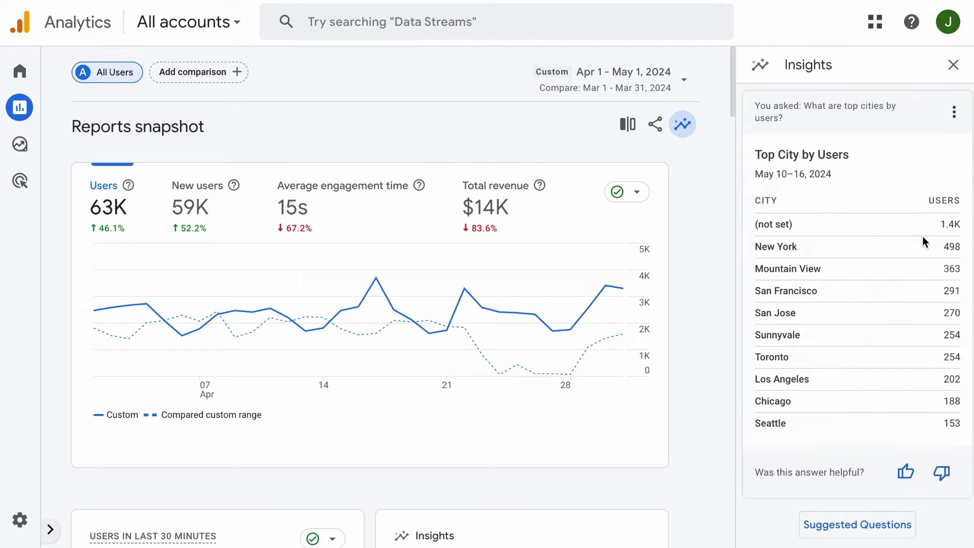
click(869, 526)
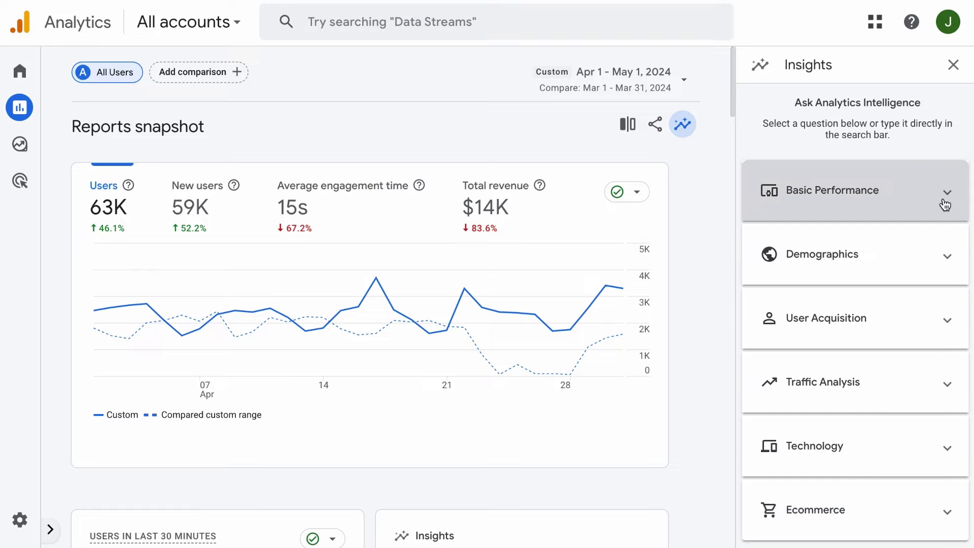
Ask the suggested Insights questions about most-used platforms and new users this year.
click(583, 23)
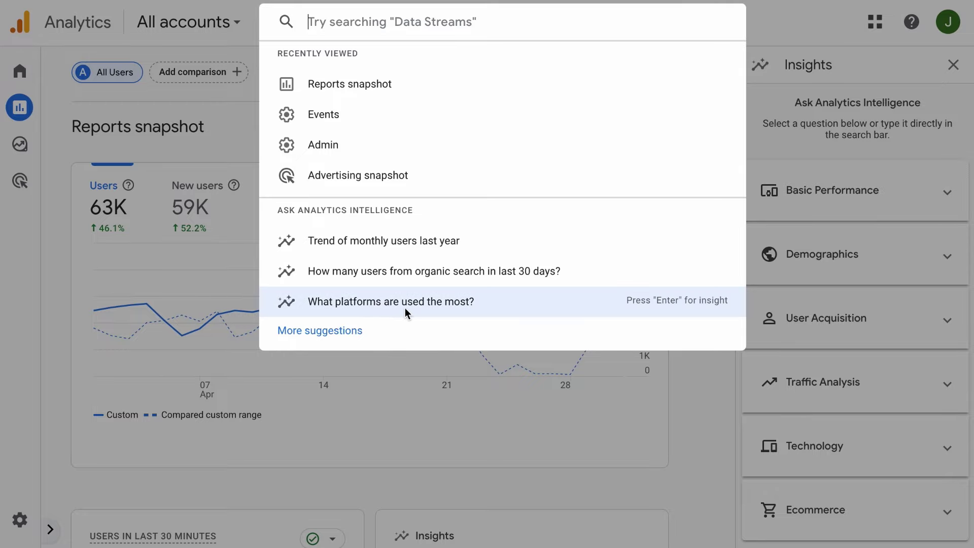
click(421, 304)
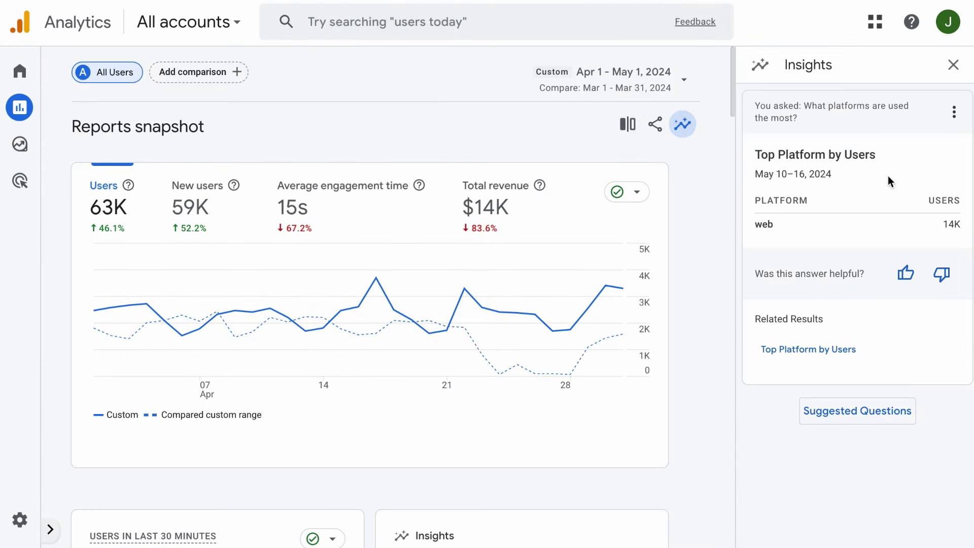
click(561, 28)
click(424, 278)
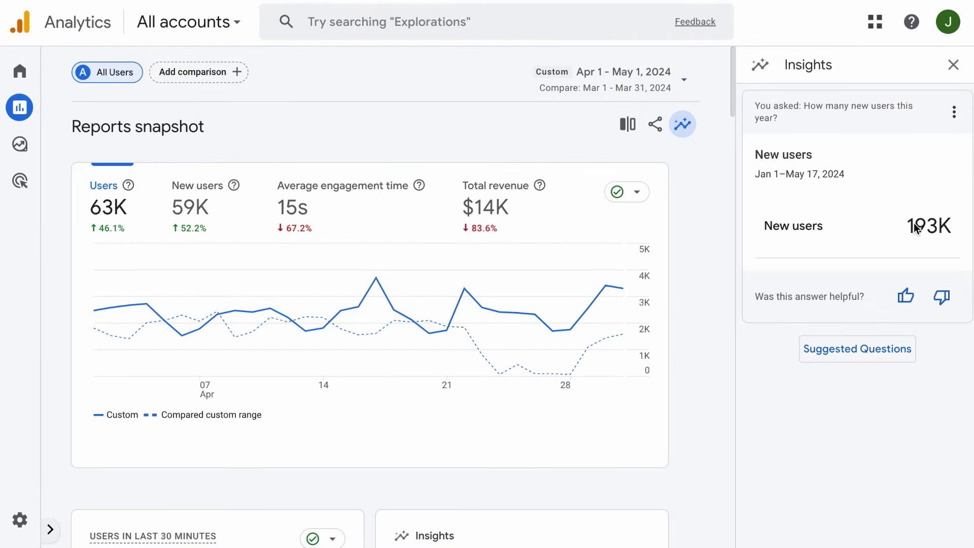
Ask 'Which pages do people in the US visit' and open the top page titles for United States users.
click(478, 22)
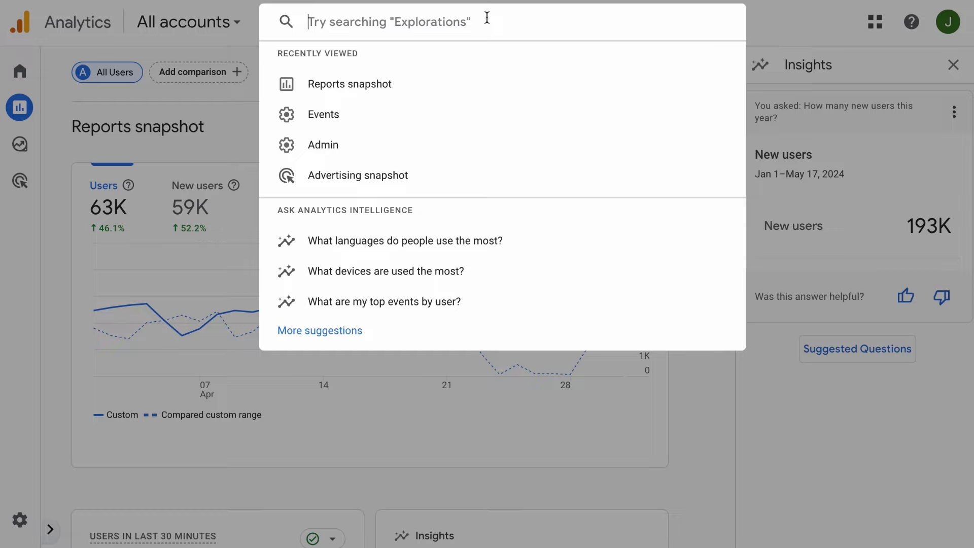
text(Which pages do people in the US visit)
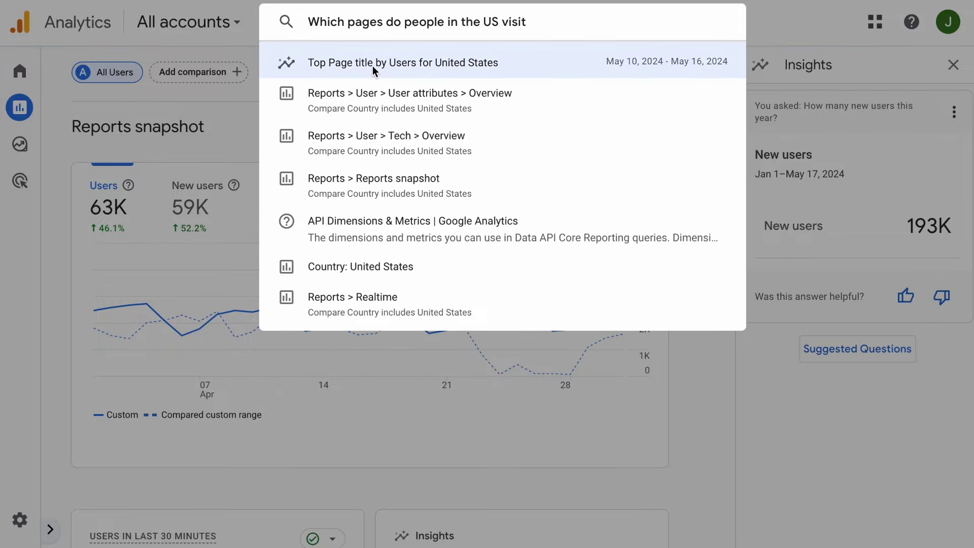
click(477, 62)
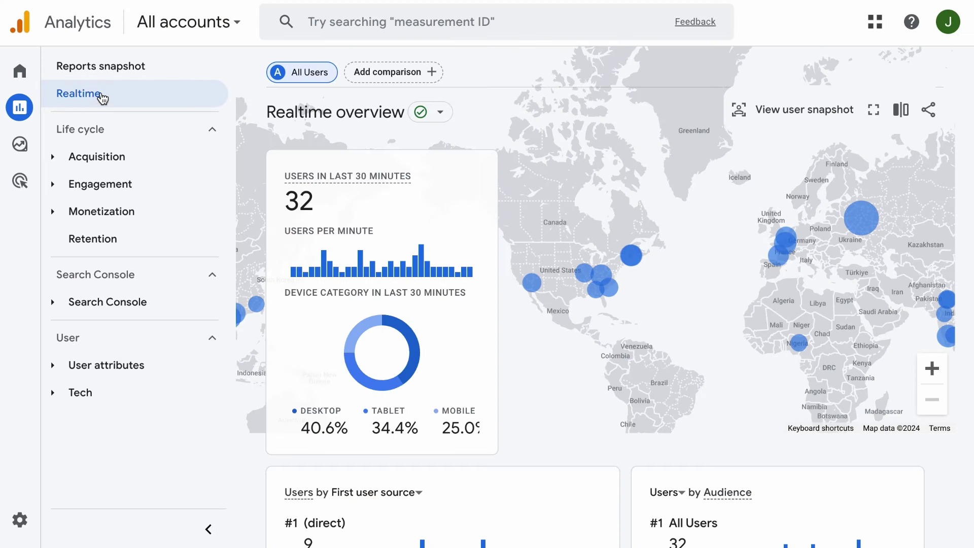
Collapse the side navigation and scroll the Realtime cards to (direct) with 7 users and Home with 43 views.
click(208, 529)
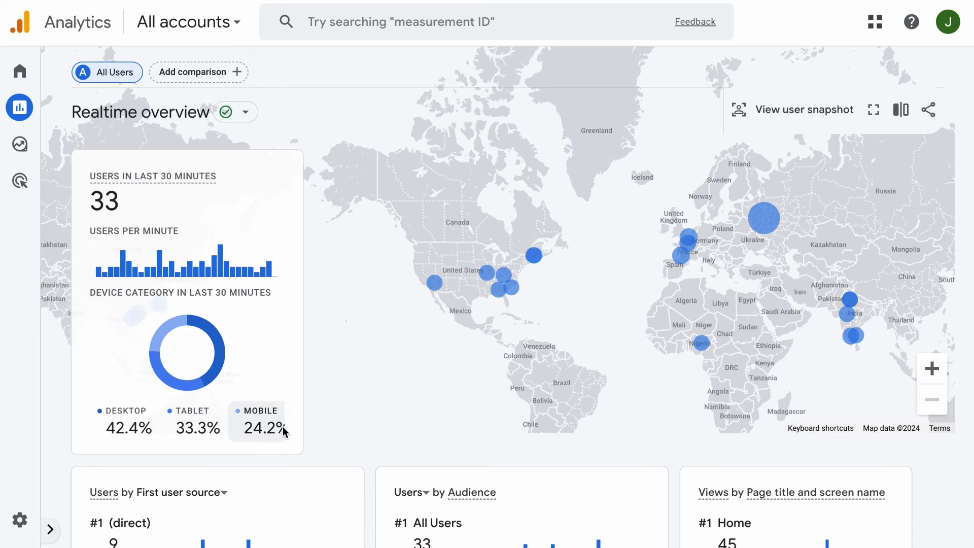
scroll(345, 467, down, 6)
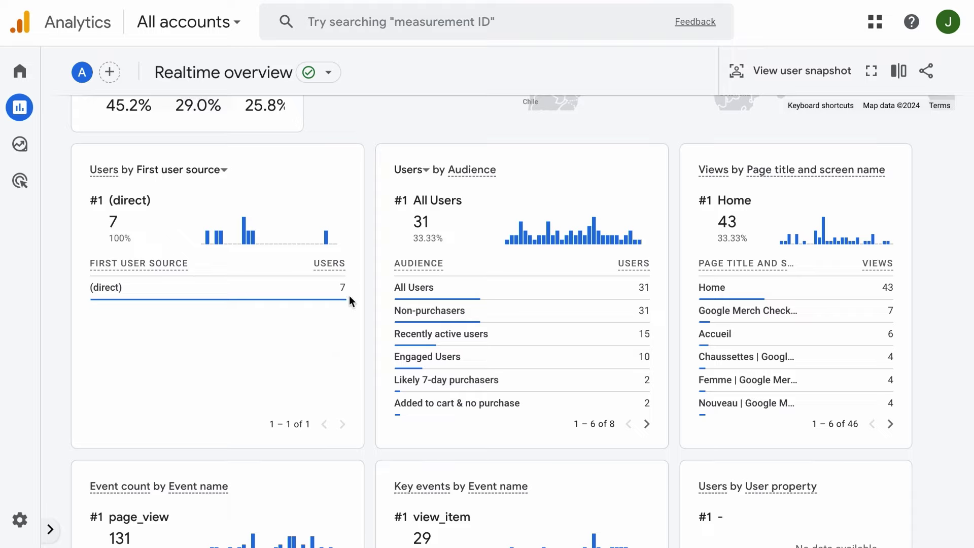
click(213, 173)
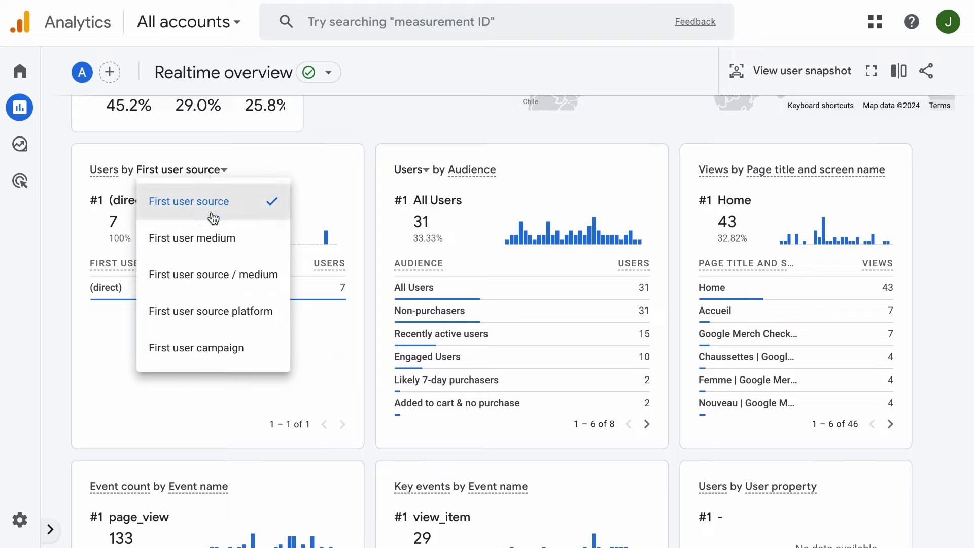
click(213, 238)
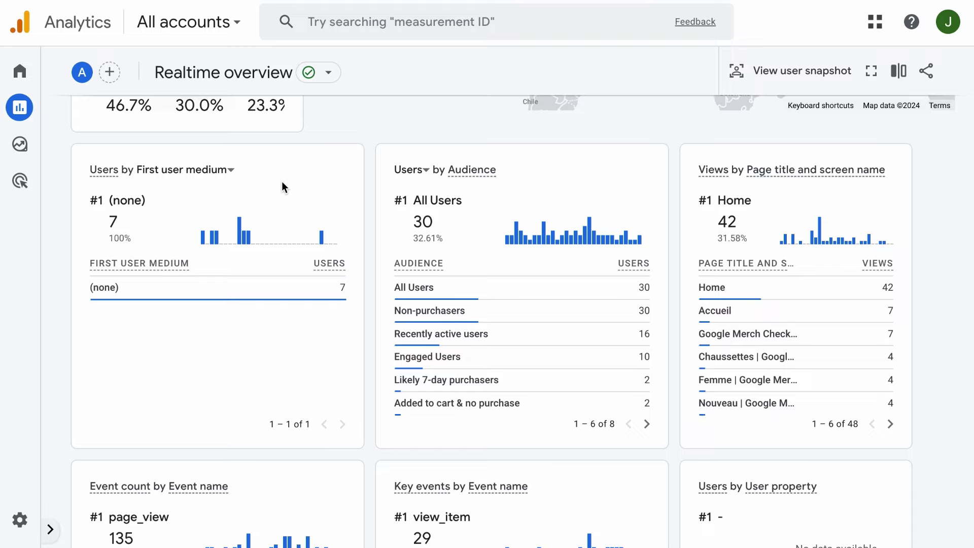
click(228, 174)
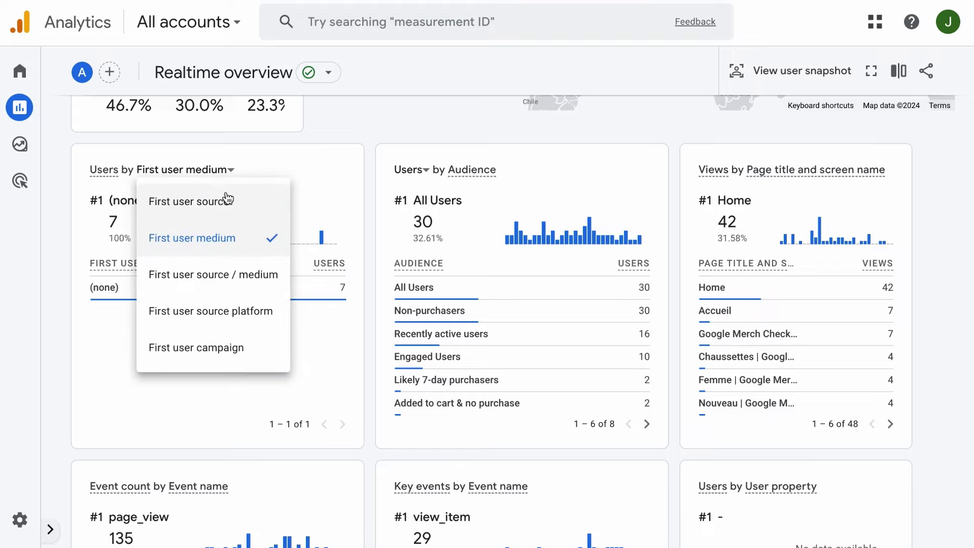
click(228, 197)
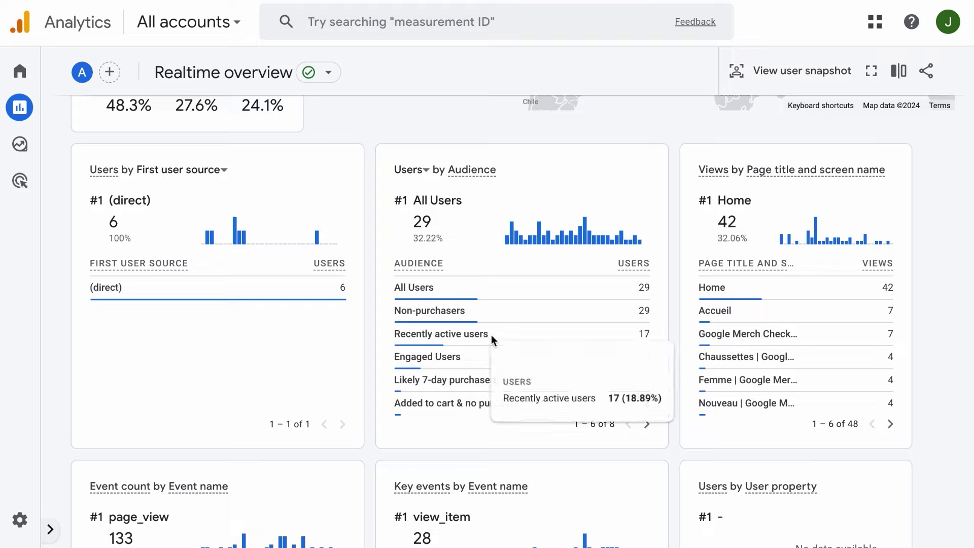
mouse_move(455, 360)
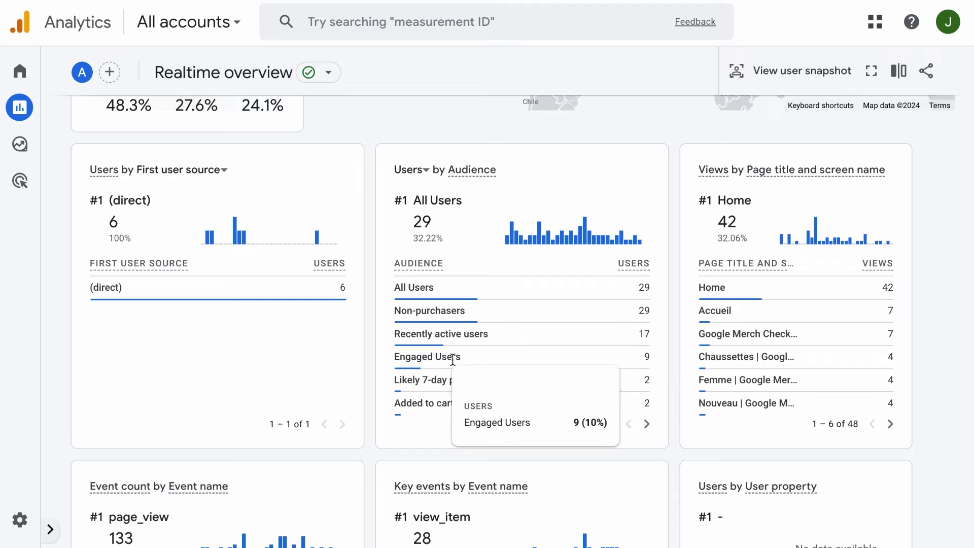
mouse_move(455, 409)
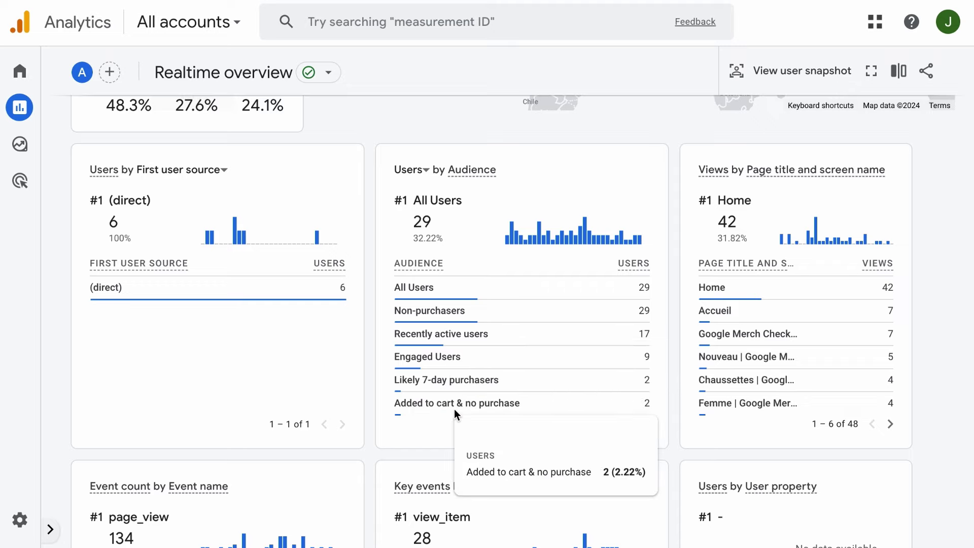
scroll(463, 391, down, 1)
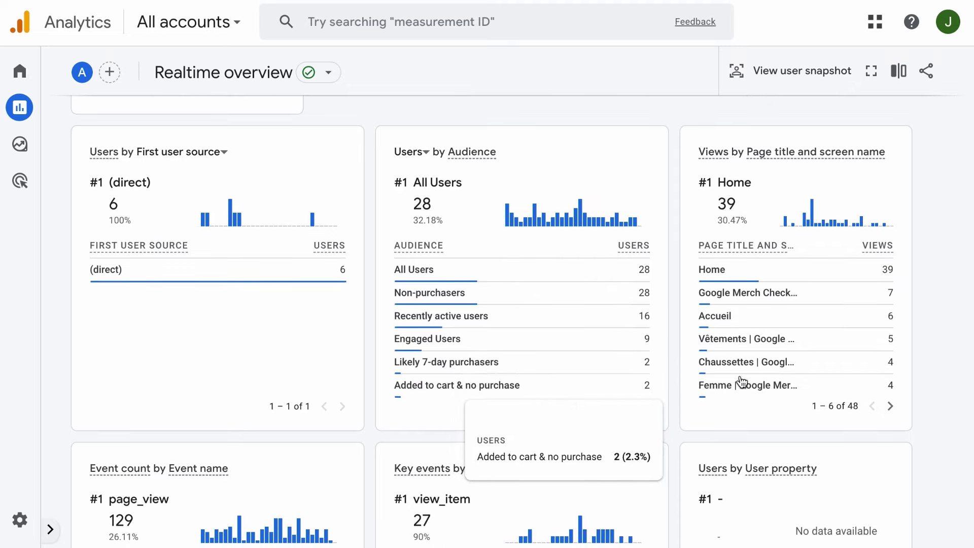
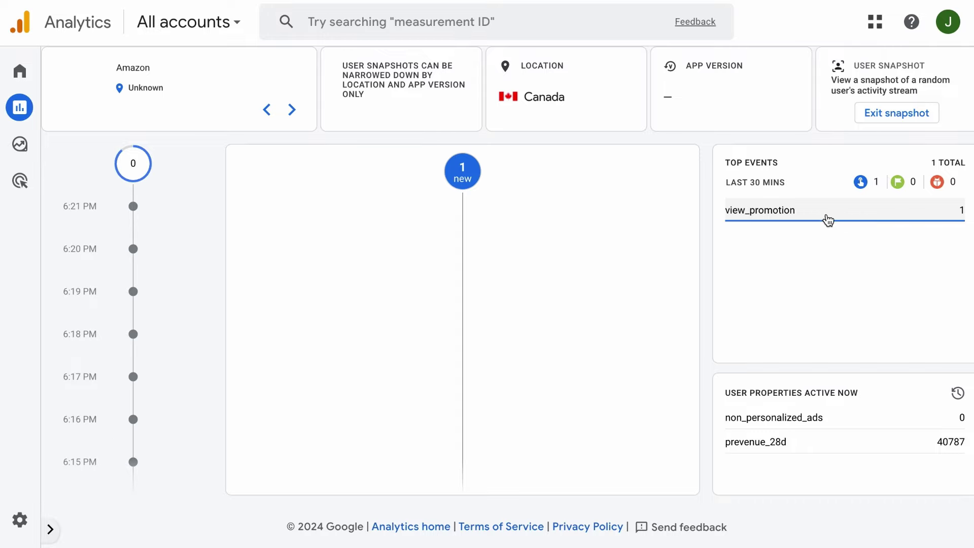
Exit the user snapshot and bring up the reports list to reach the Acquisition overview.
click(886, 114)
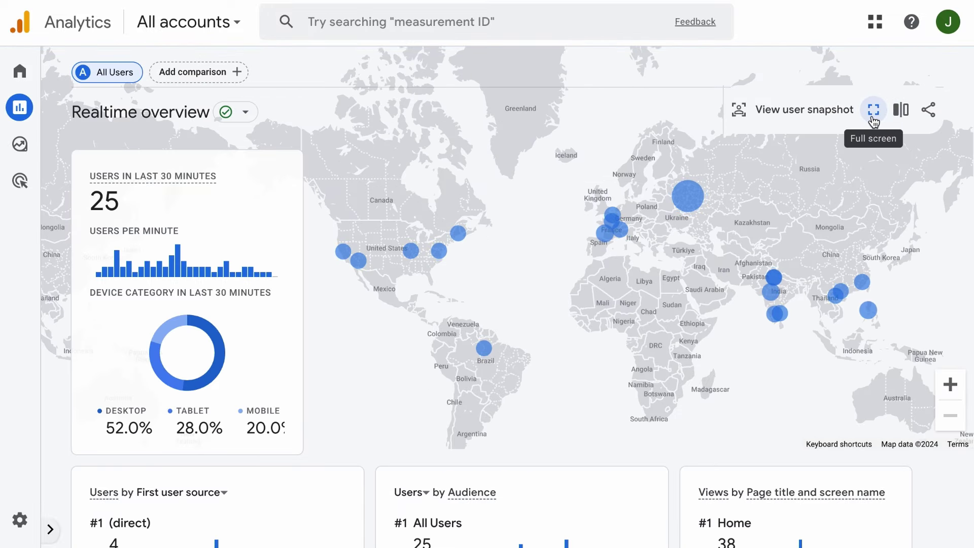
click(50, 530)
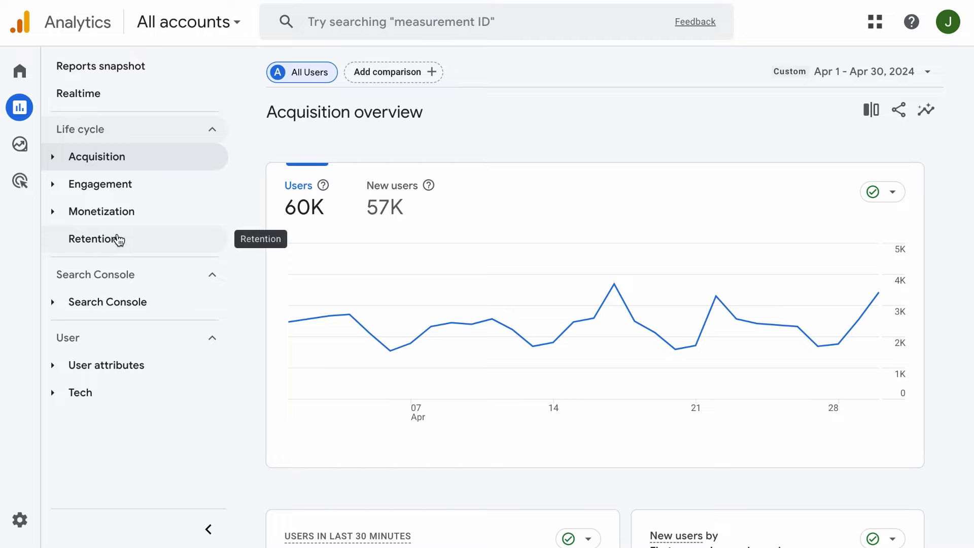
Make the Acquisition overview chart plot New users instead of Users.
click(58, 159)
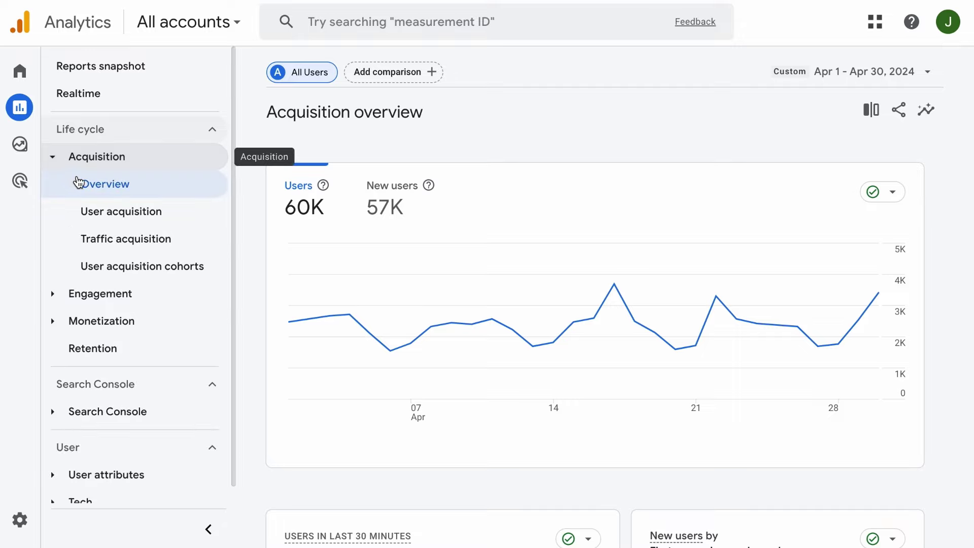
click(208, 525)
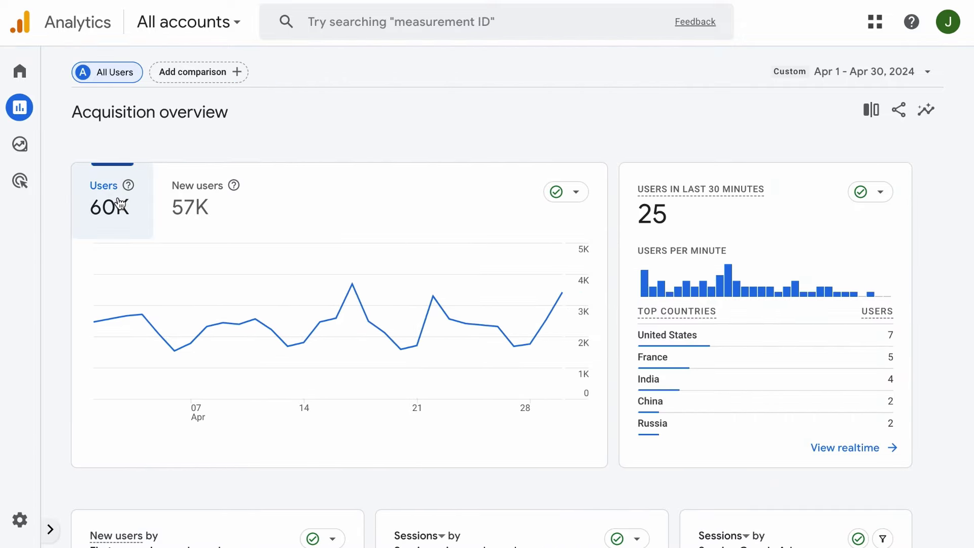
click(182, 208)
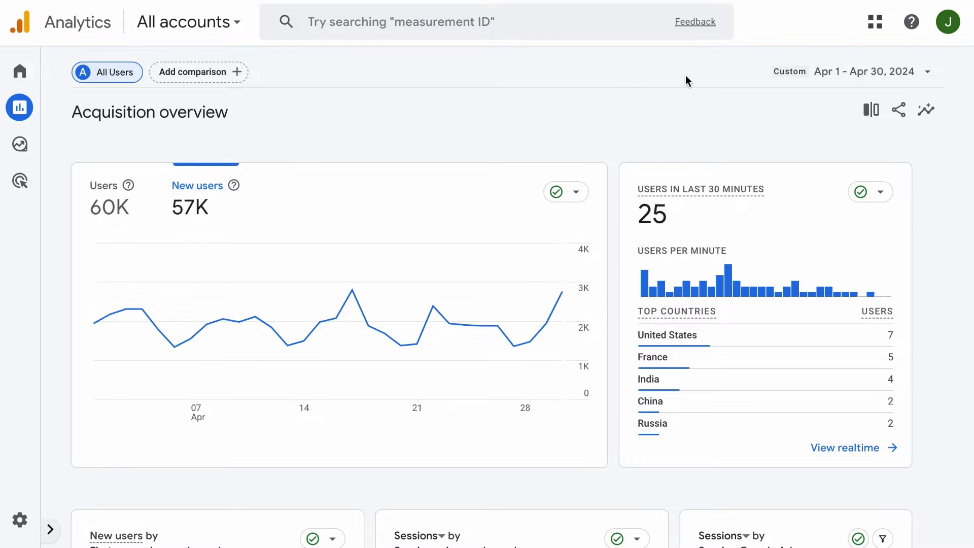
Change the report date range to Mar 1 – Mar 31, 2024.
click(822, 72)
scroll(662, 268, up, 1)
scroll(662, 268, up, 2)
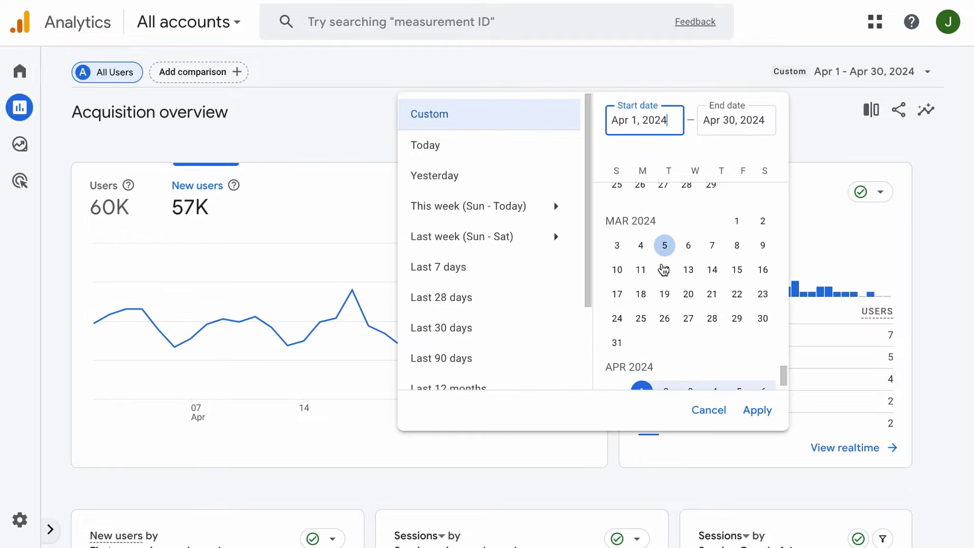
click(736, 222)
click(617, 352)
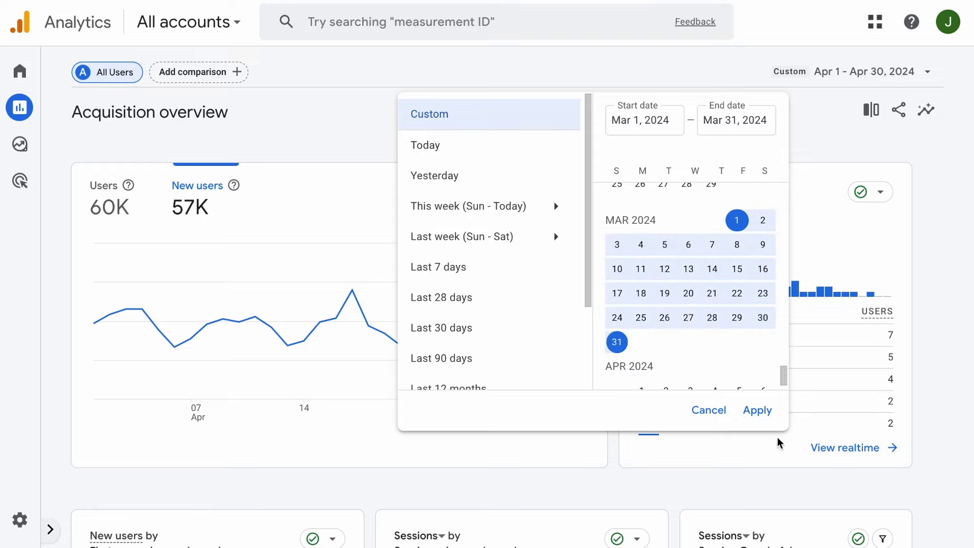
click(750, 411)
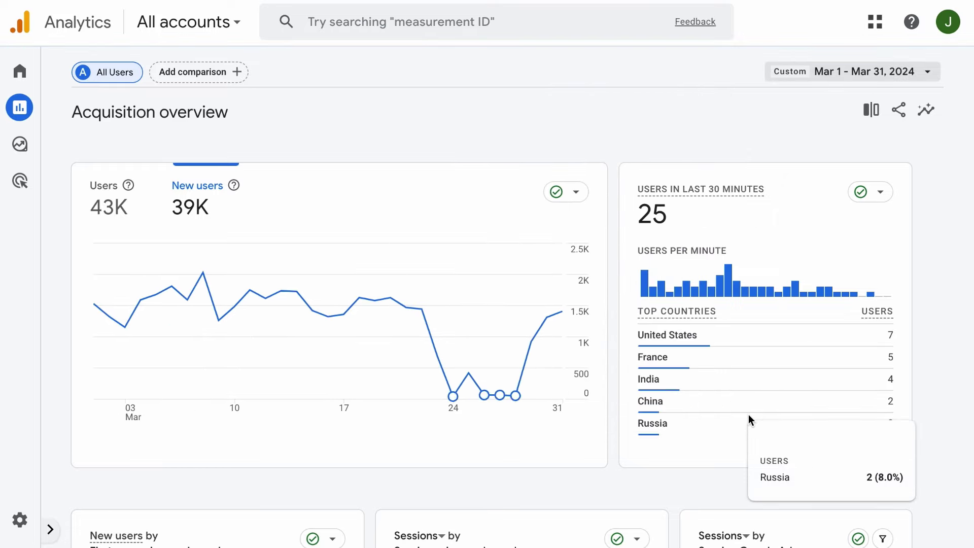
mouse_move(453, 388)
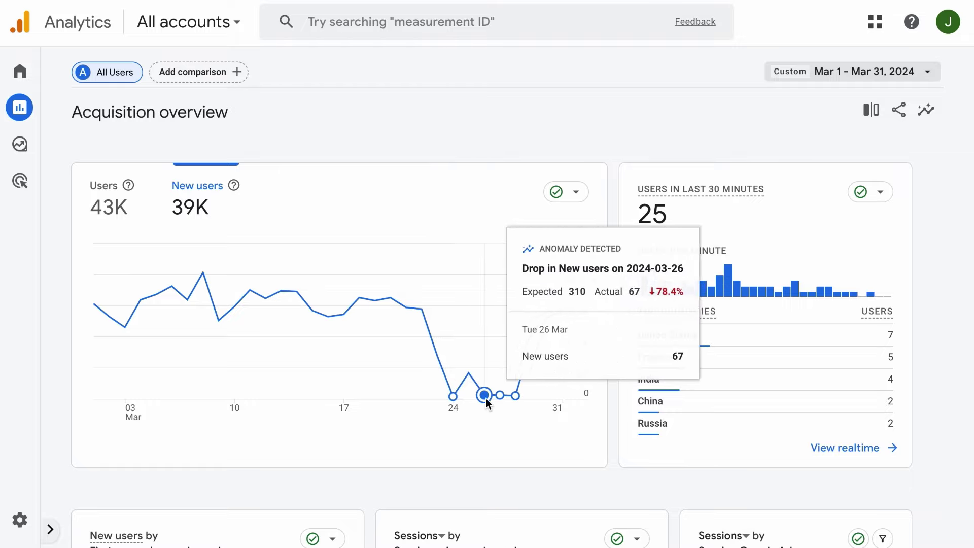
mouse_move(508, 397)
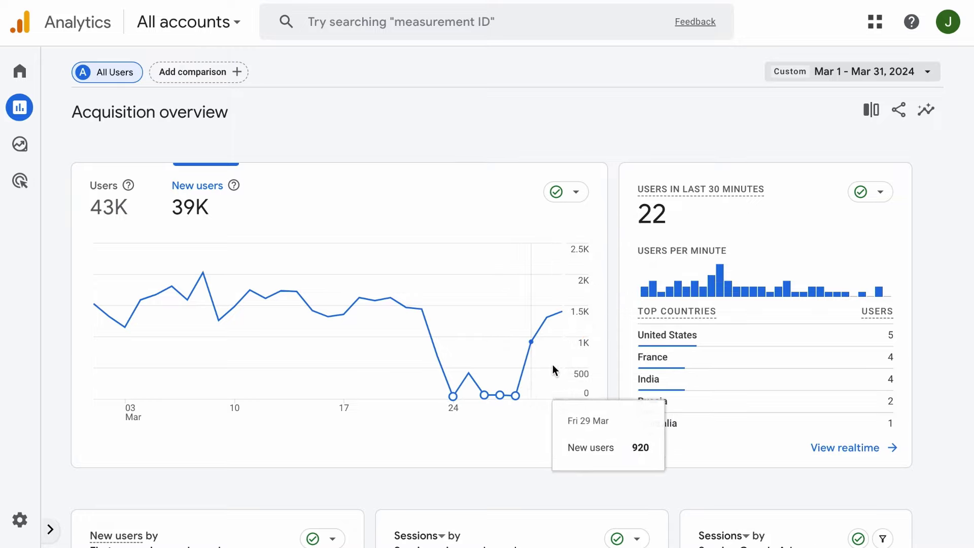
scroll(555, 229, down, 8)
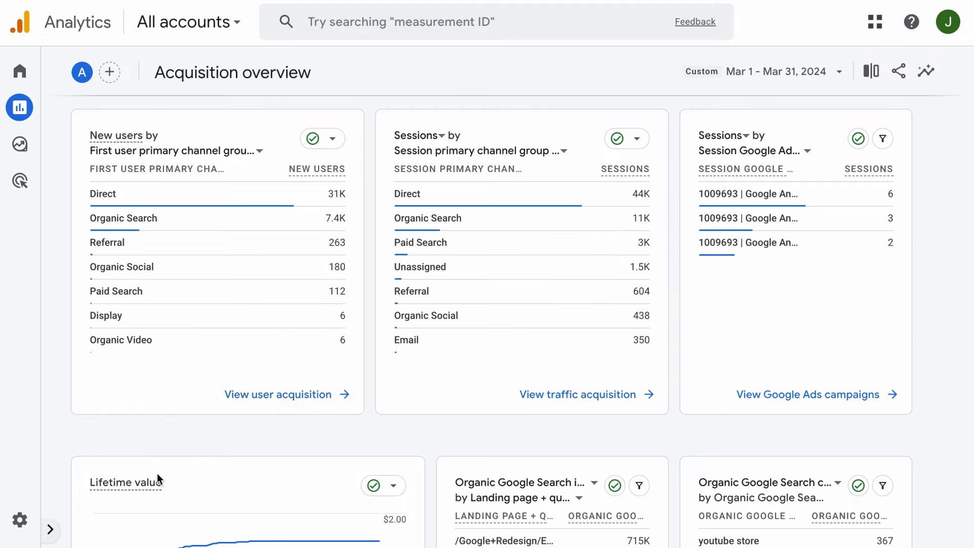
Show the reports list and review sessions by channel: Direct 44K, Organic Search 11K, Paid Search 3K.
click(50, 528)
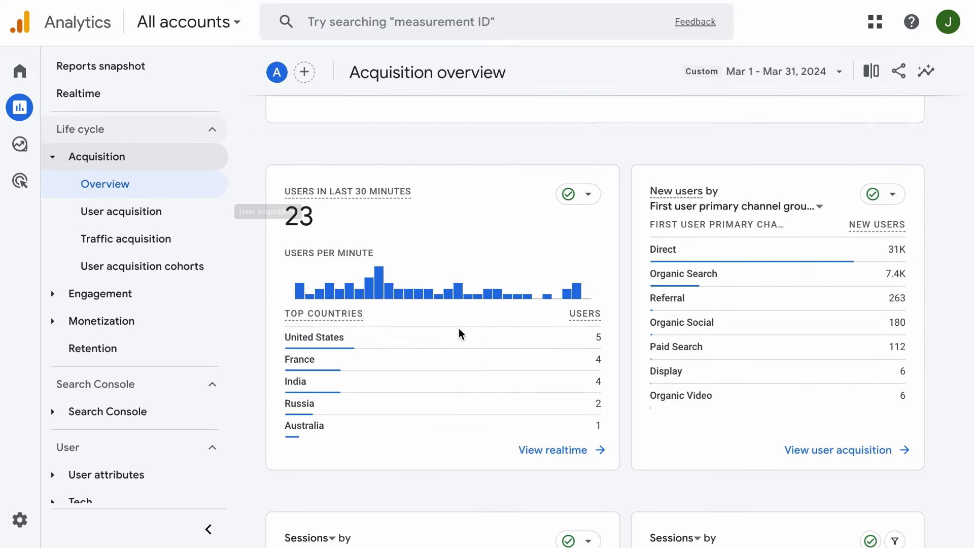
scroll(522, 361, down, 5)
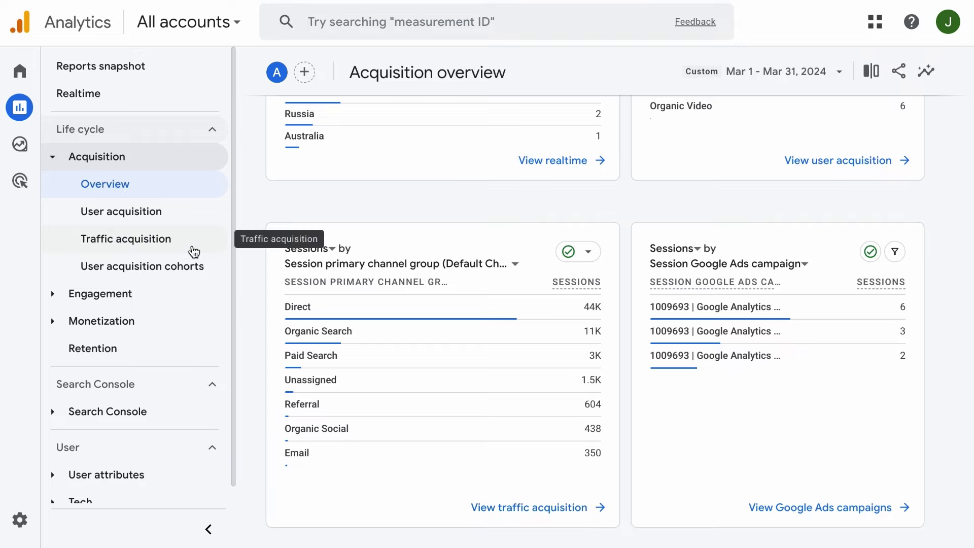
scroll(710, 349, up, 4)
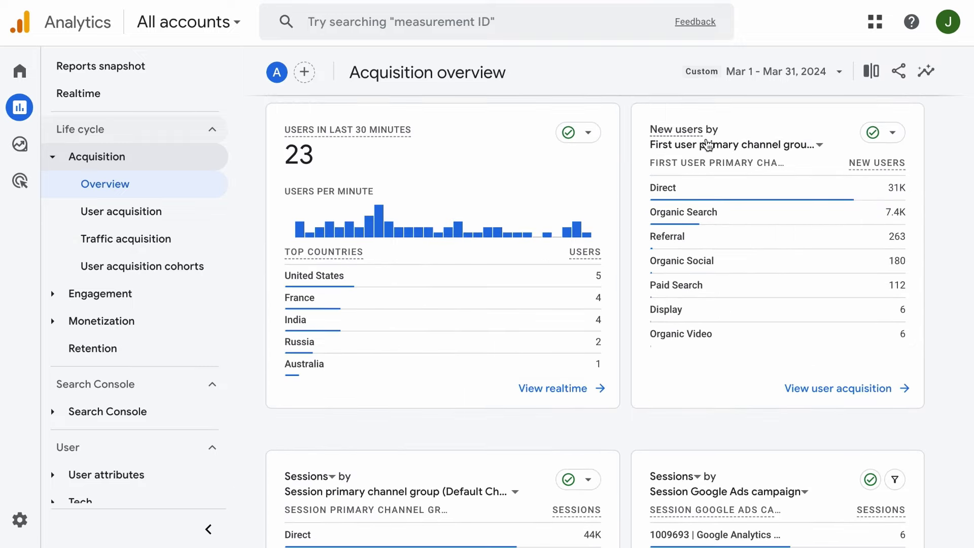
scroll(413, 322, down, 3)
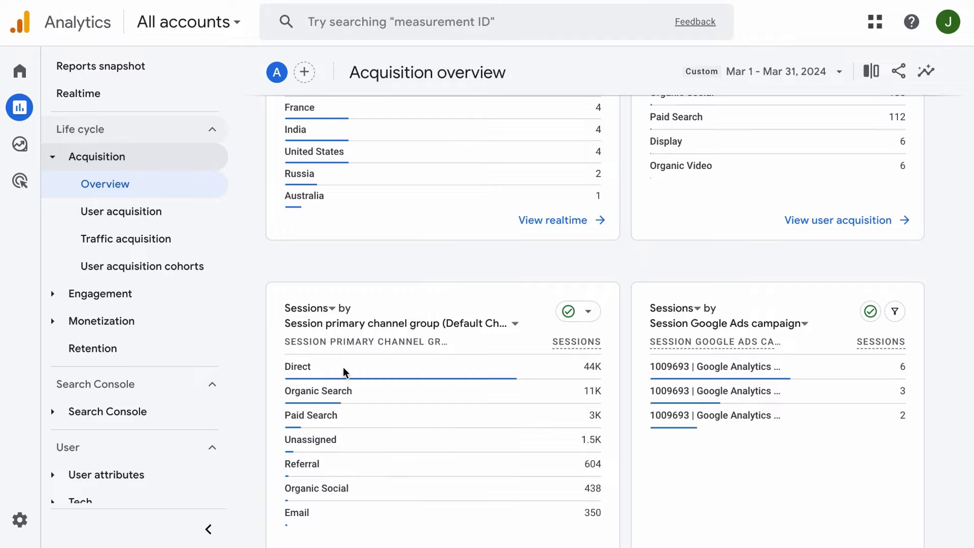
mouse_move(852, 397)
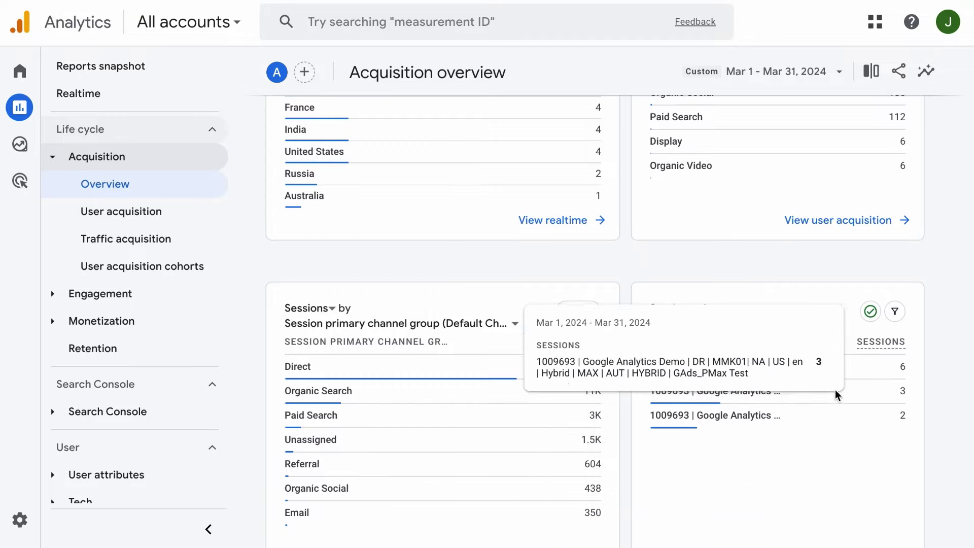
scroll(734, 482, down, 2)
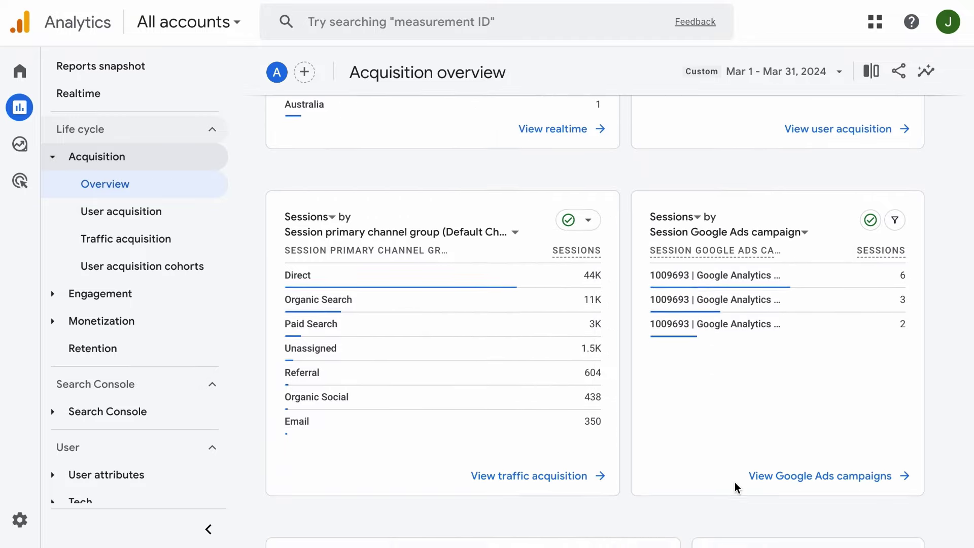
scroll(734, 482, down, 6)
scroll(726, 474, up, 8)
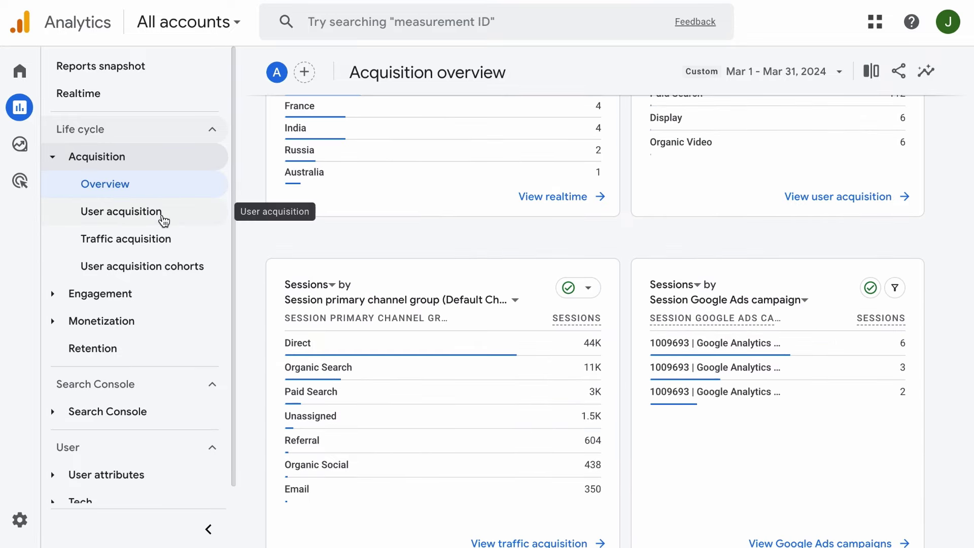
Open User acquisition and scroll its table across to Total revenue (Direct: 30,950 new users).
click(103, 211)
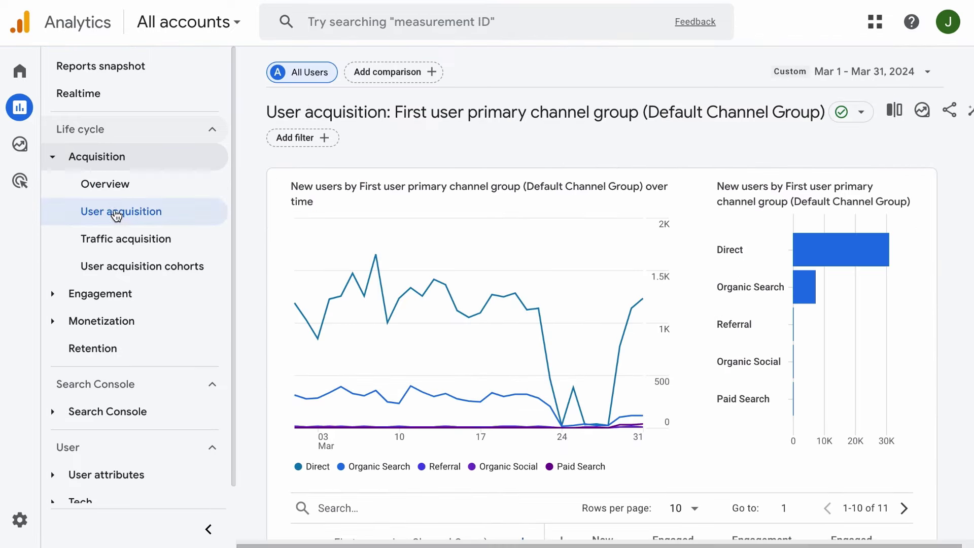
click(209, 529)
mouse_move(675, 254)
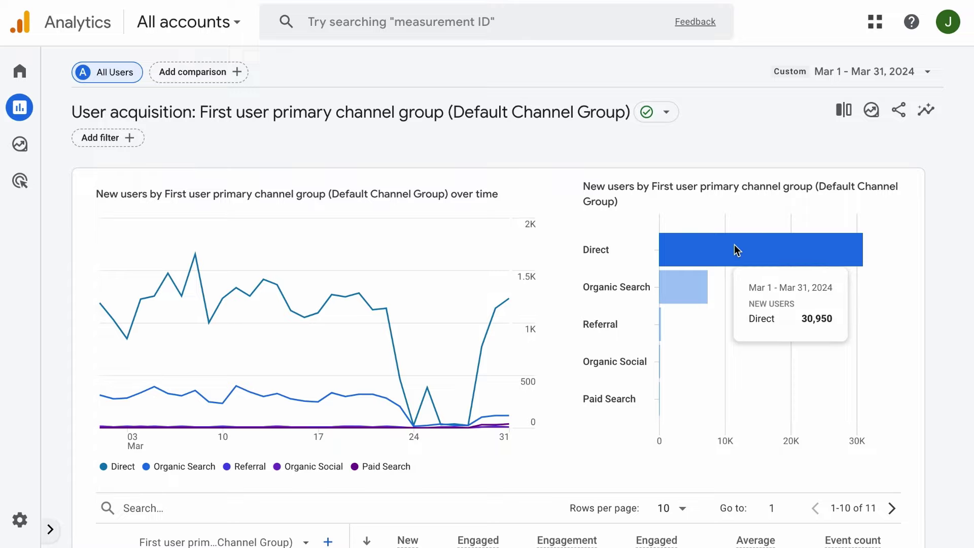
mouse_move(698, 290)
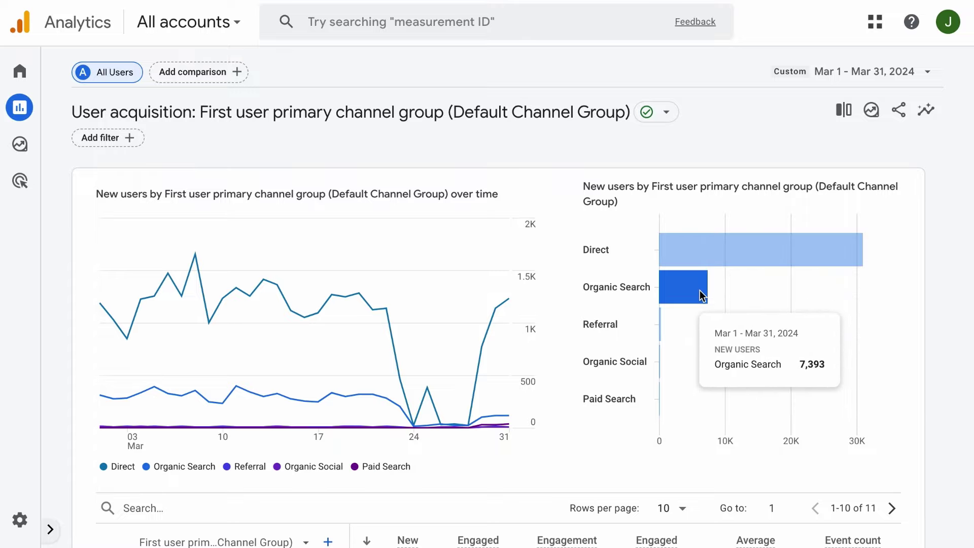
mouse_move(501, 354)
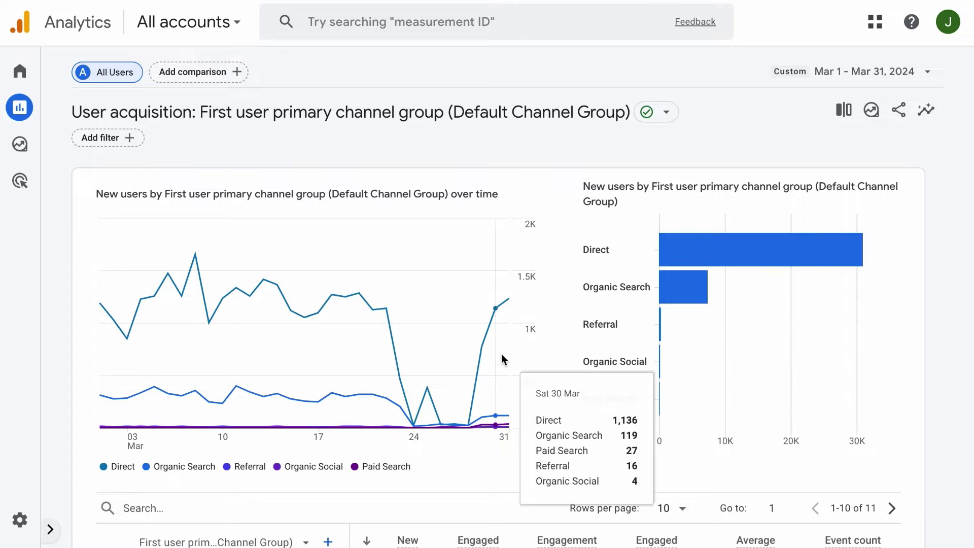
scroll(502, 354, down, 8)
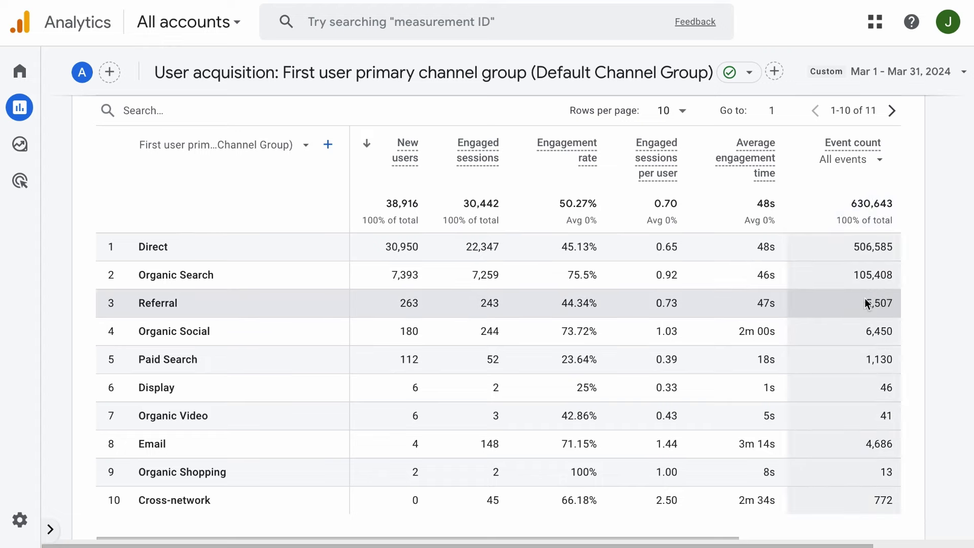
drag(720, 538, 892, 539)
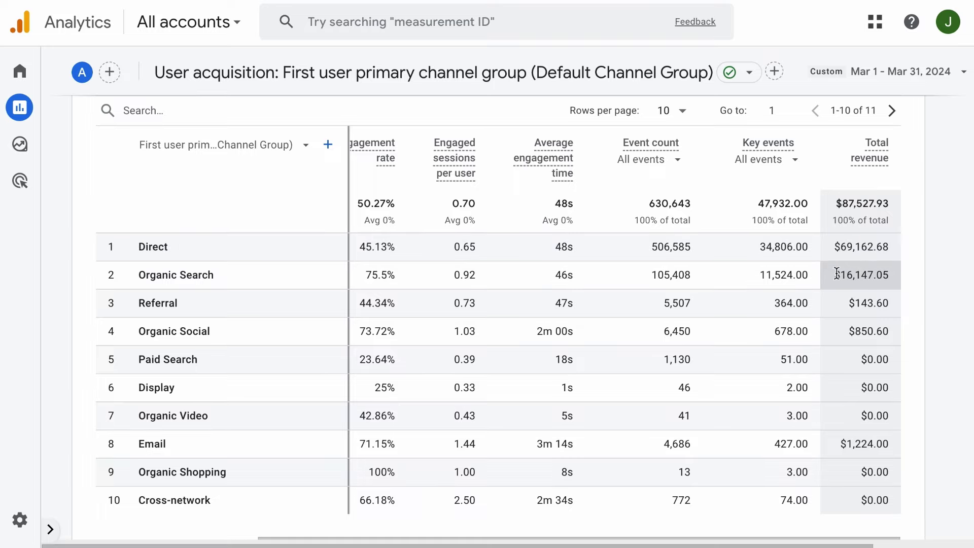
Open the Traffic acquisition report and scroll its table across the columns.
click(51, 529)
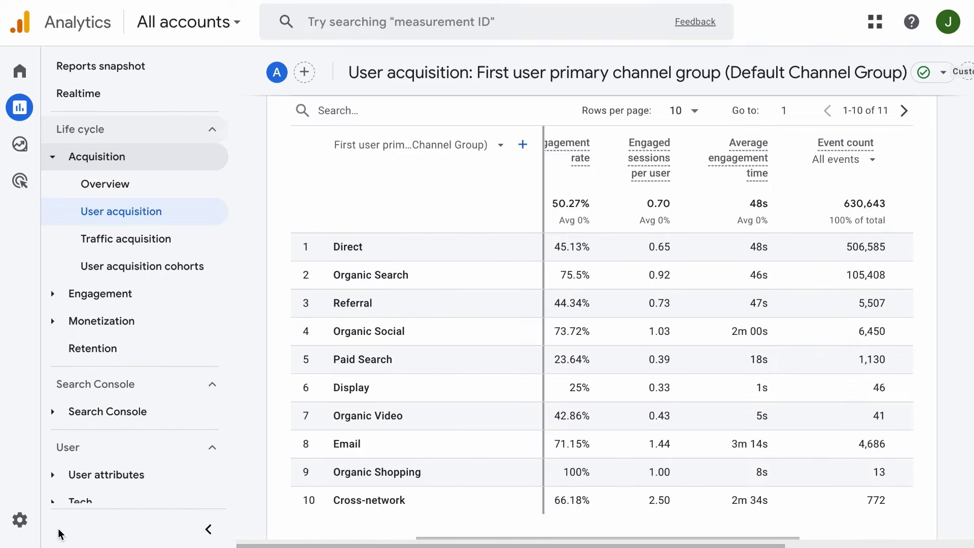
click(171, 239)
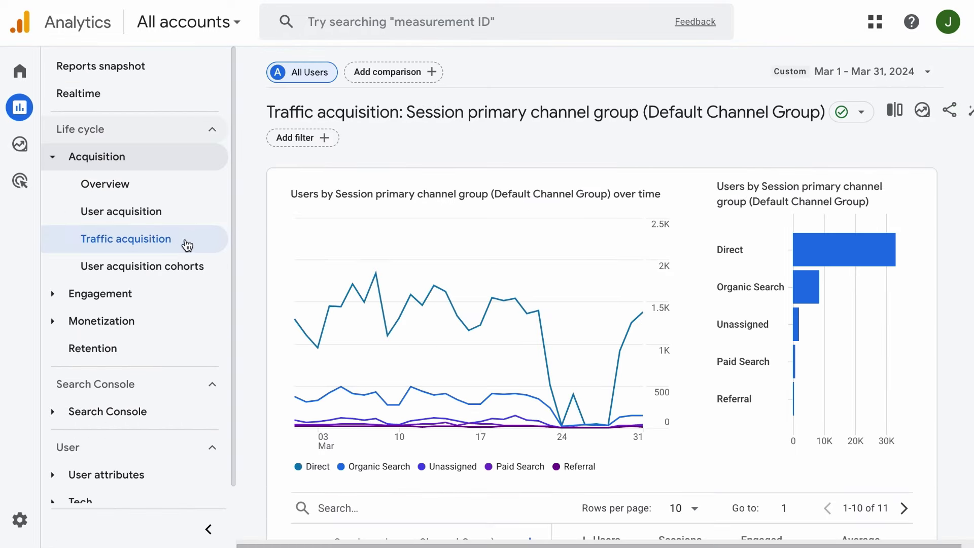
scroll(369, 294, down, 8)
scroll(355, 325, up, 1)
click(208, 529)
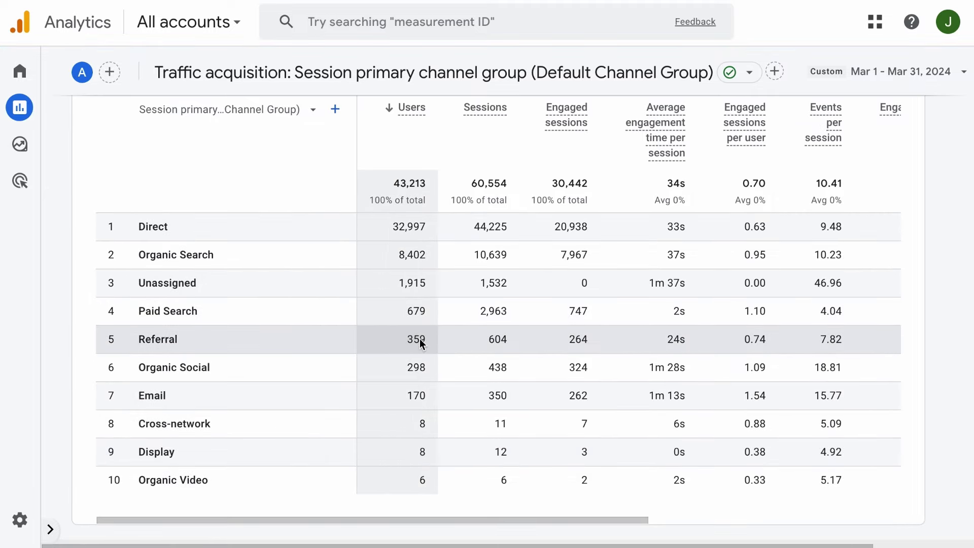
drag(606, 520, 870, 520)
Compare against User acquisition, then return to the Traffic acquisition table.
click(50, 529)
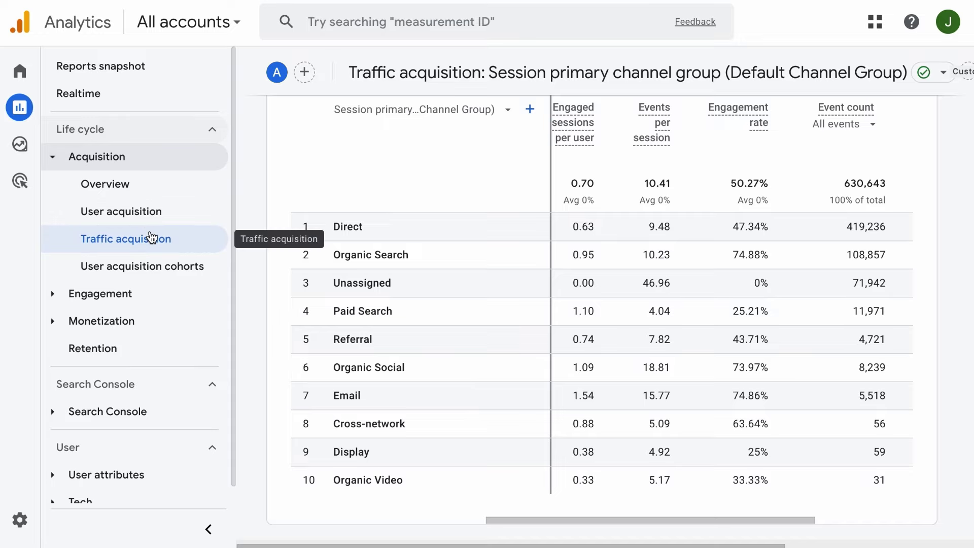
click(177, 222)
scroll(394, 341, down, 7)
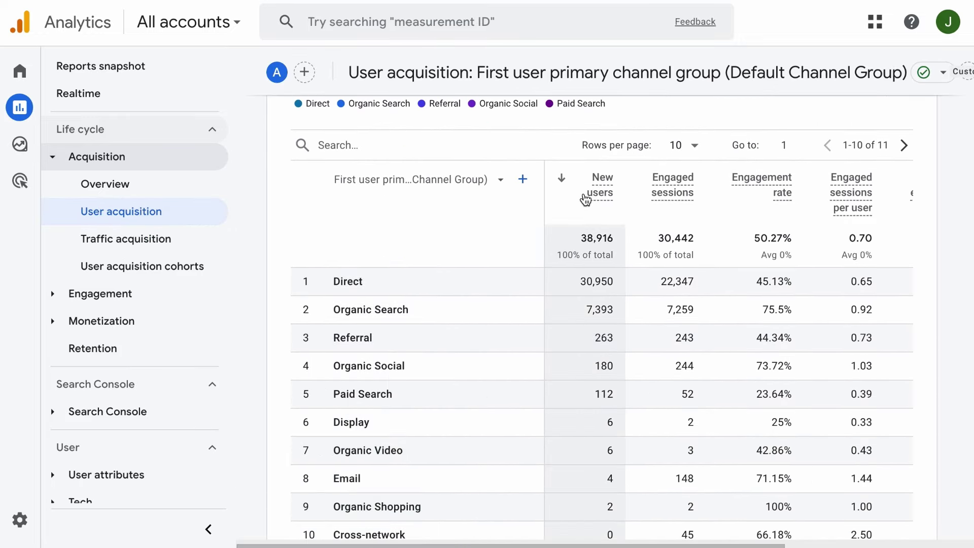
click(173, 239)
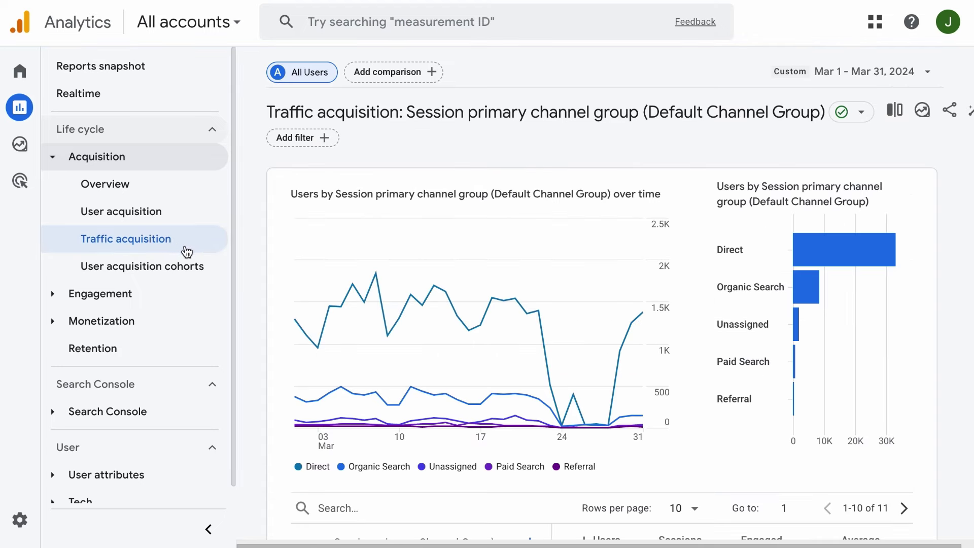
scroll(308, 295, down, 5)
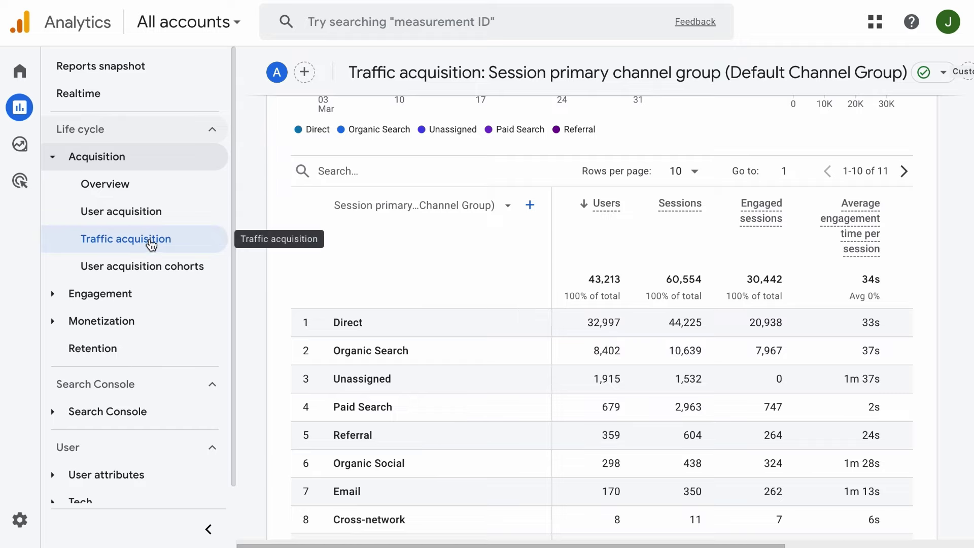
Browse the User acquisition cohorts table, then open the Engagement overview report.
click(152, 266)
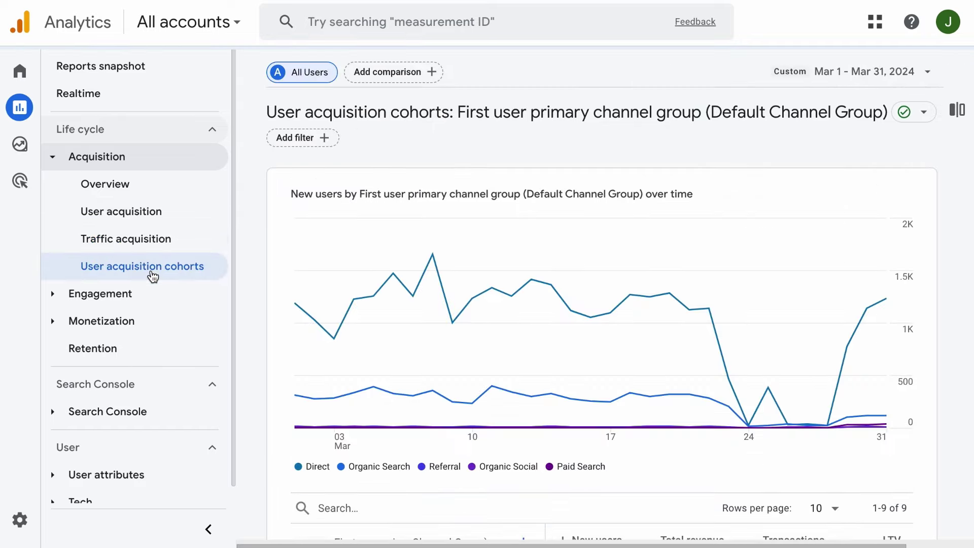
scroll(516, 323, down, 7)
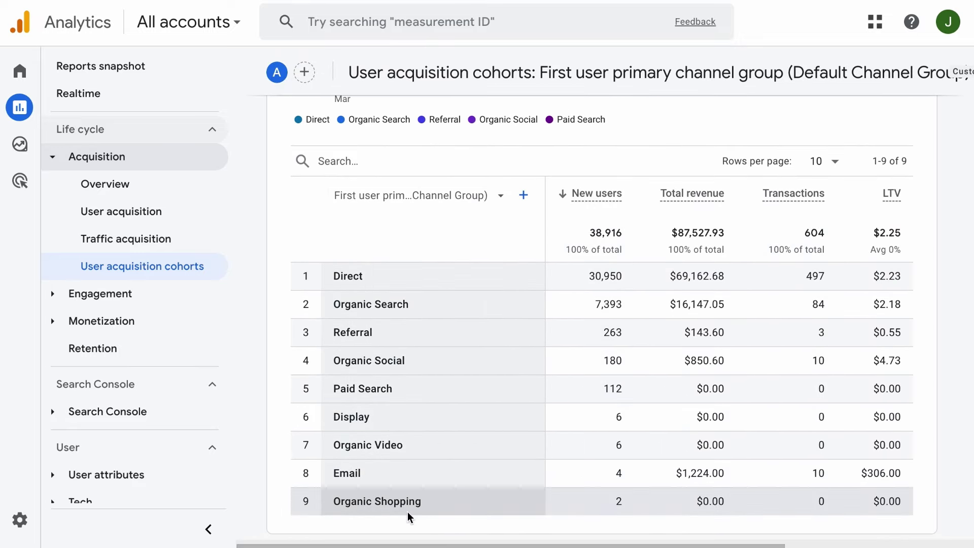
click(63, 293)
click(102, 320)
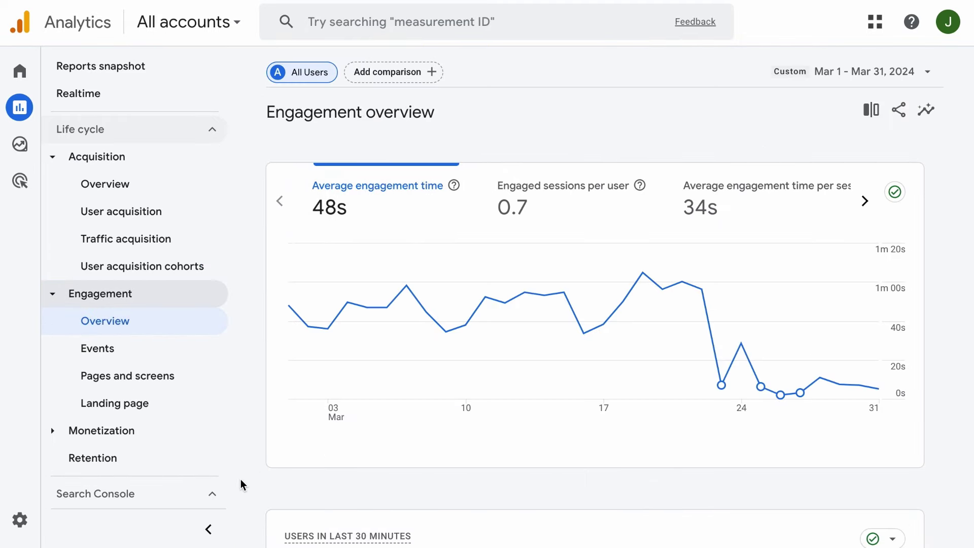
Set the Engagement overview date range to Apr 1 – Apr 30, 2024.
click(209, 529)
mouse_move(439, 385)
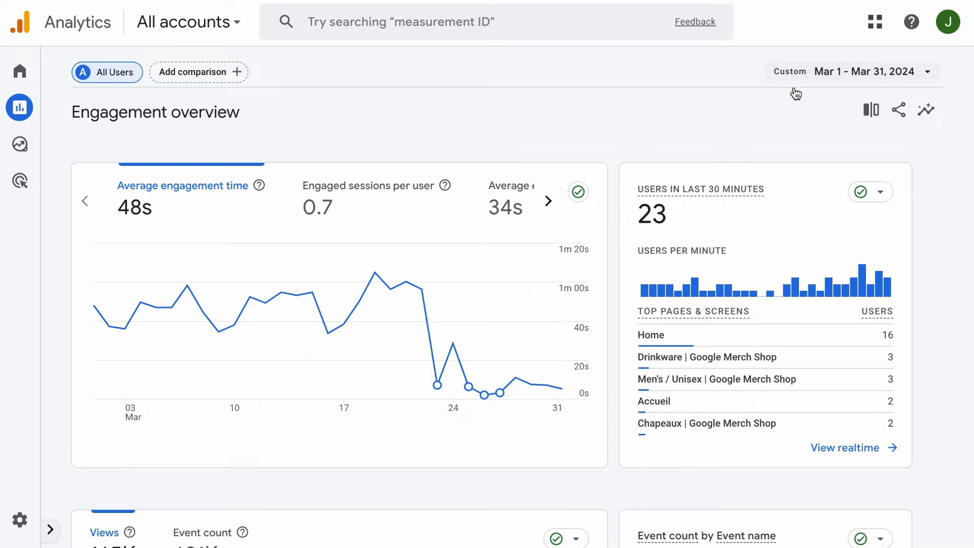
click(843, 72)
scroll(730, 253, down, 3)
click(641, 215)
click(666, 309)
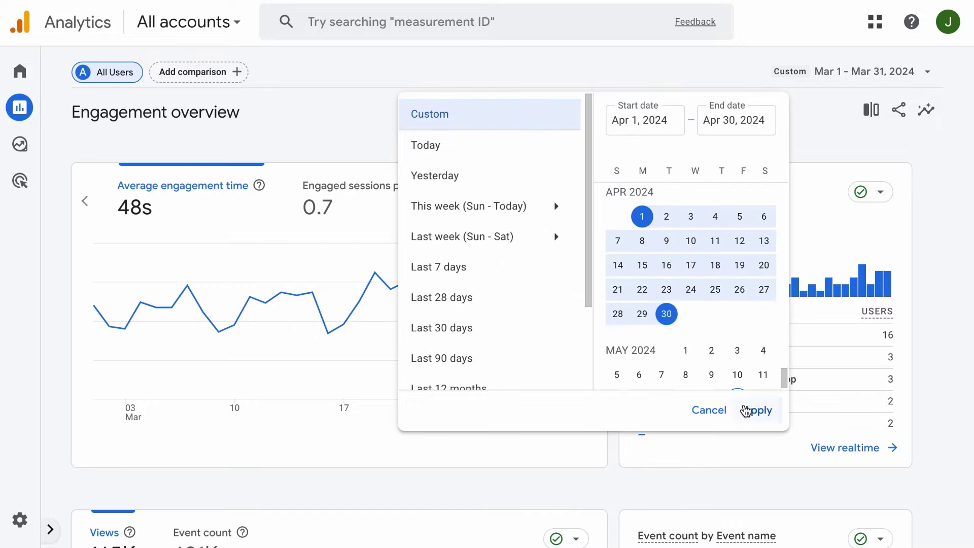
click(754, 408)
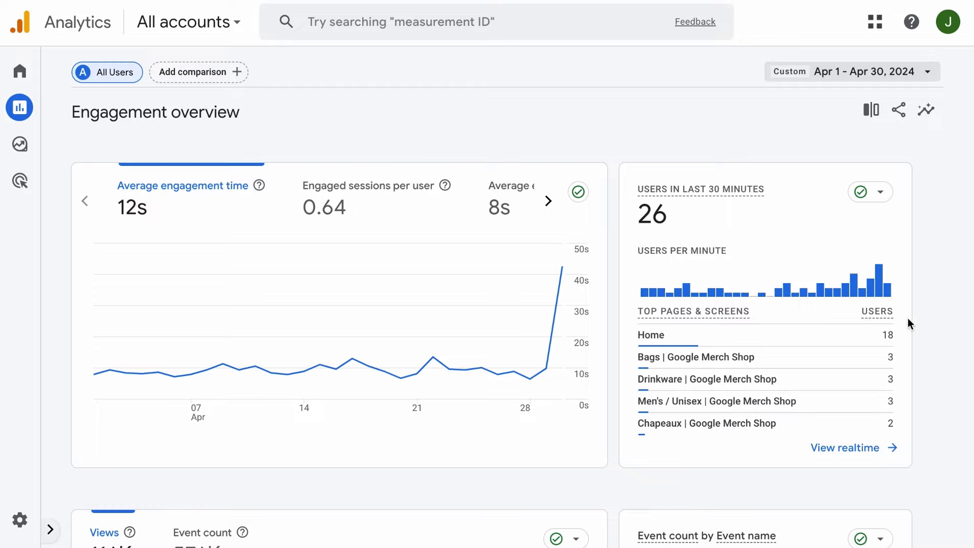
Plot Event count instead of Views on the Engagement overview trend chart.
scroll(558, 451, down, 8)
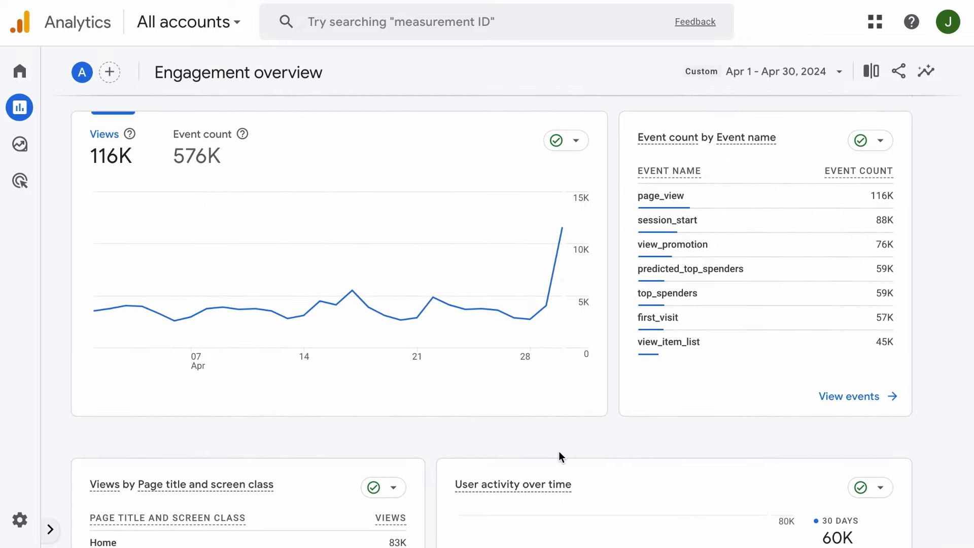
click(197, 149)
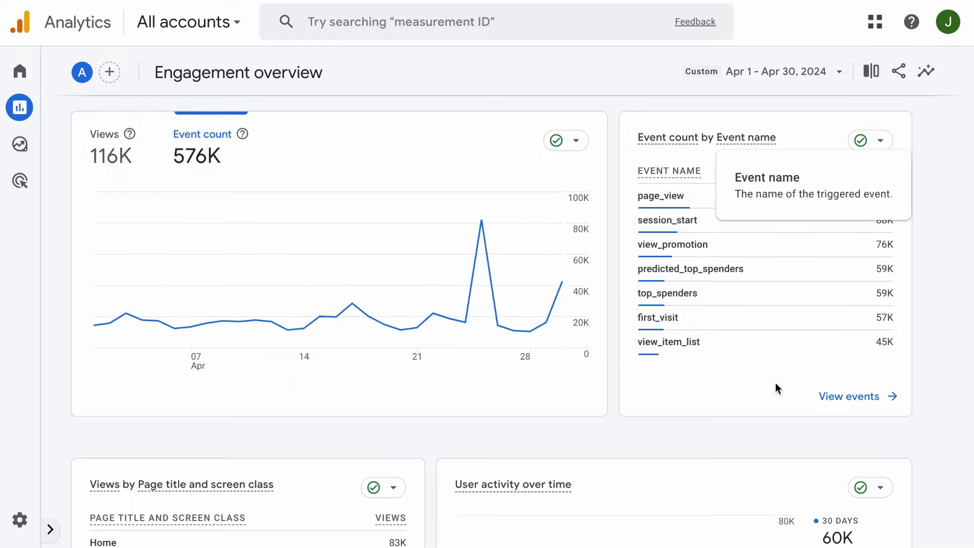
mouse_move(658, 393)
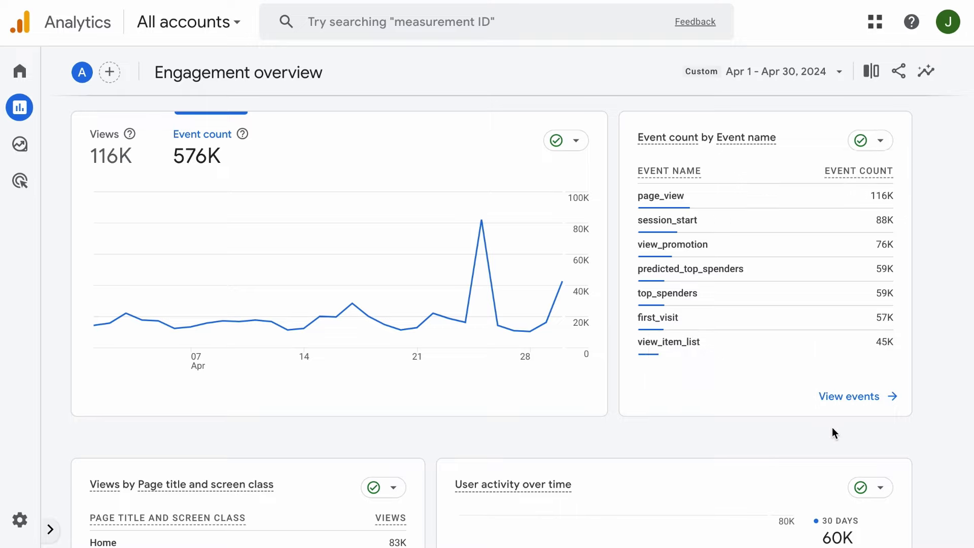
click(53, 529)
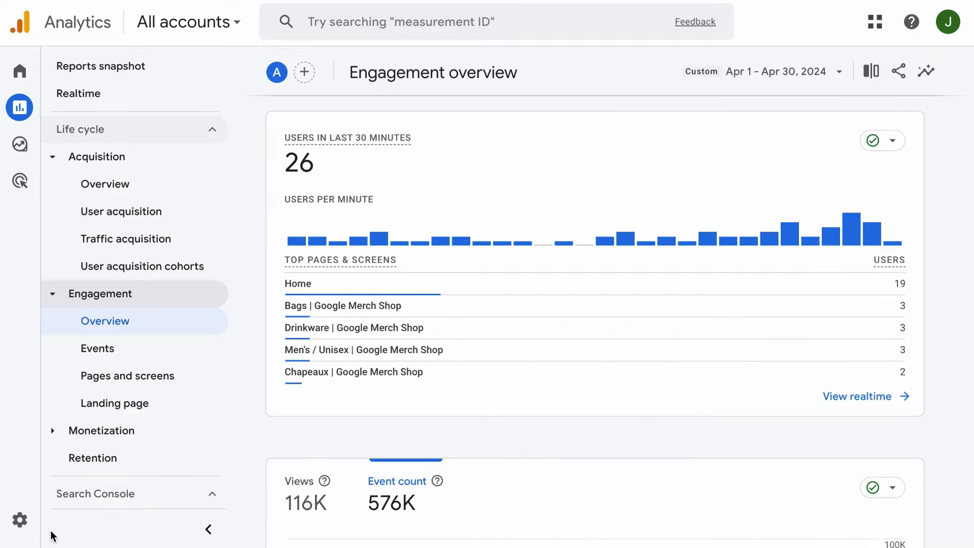
click(208, 529)
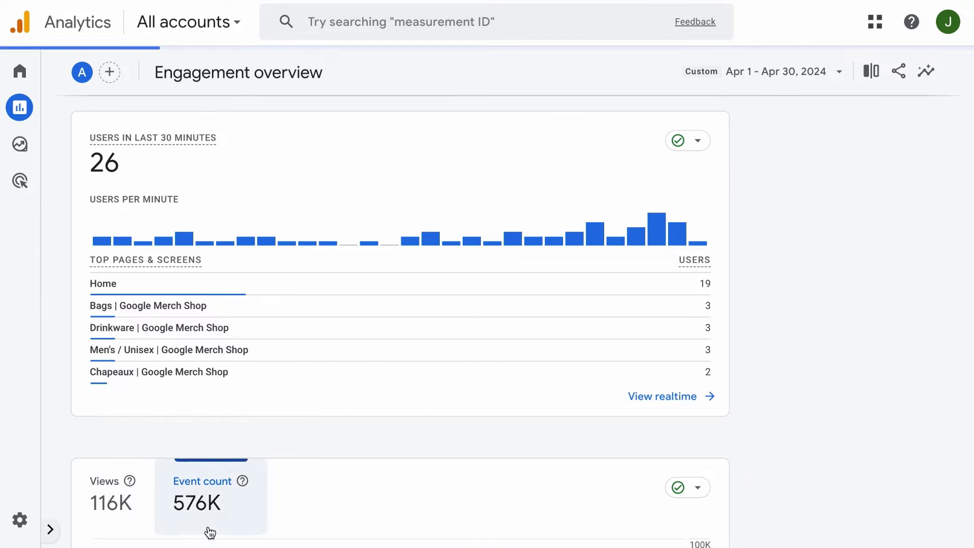
scroll(236, 357, down, 10)
scroll(236, 357, down, 3)
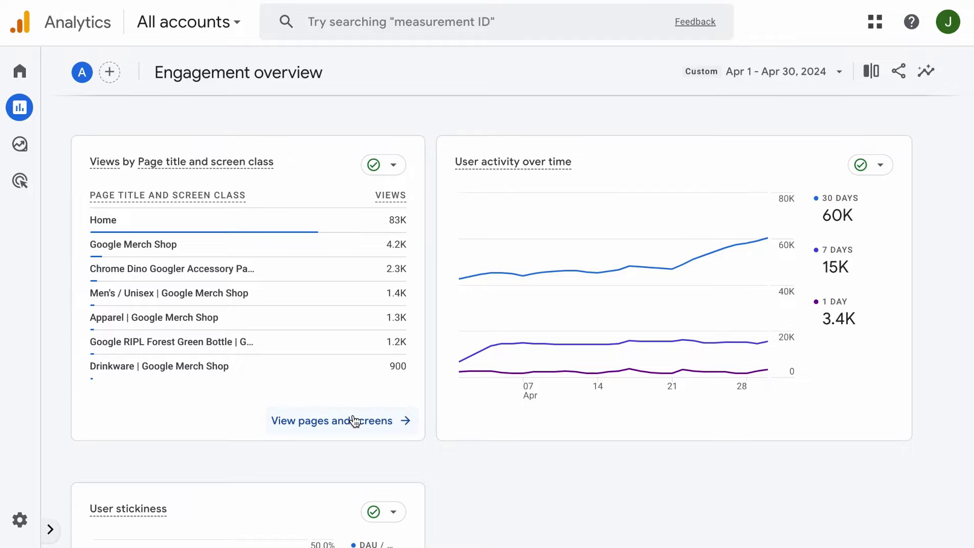
Review the User activity over time and User stickiness cards (60K 30-day users).
click(51, 529)
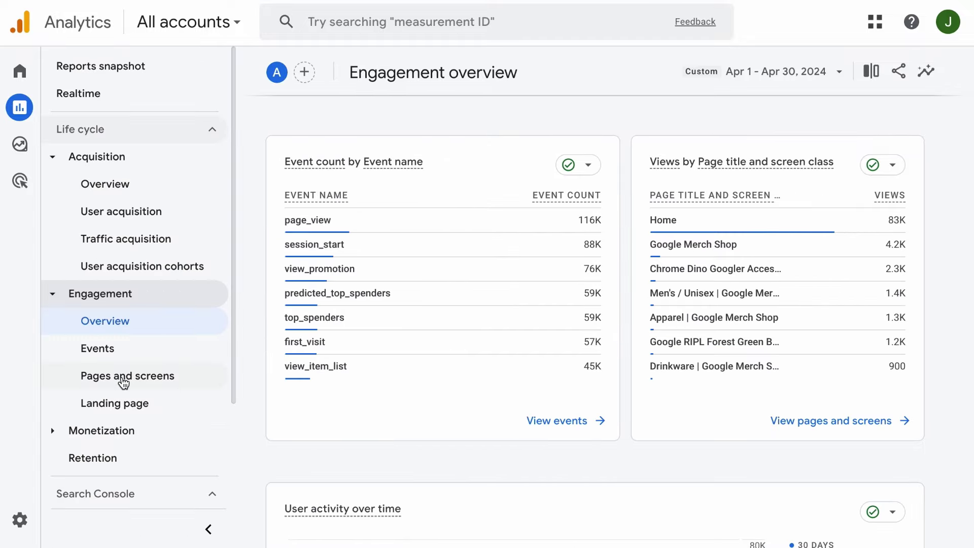
click(208, 528)
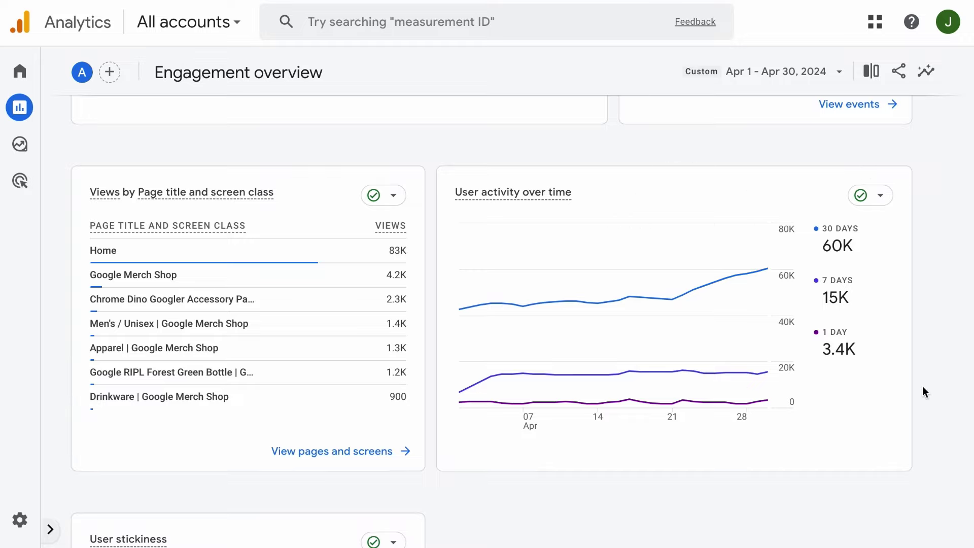
scroll(504, 498, down, 6)
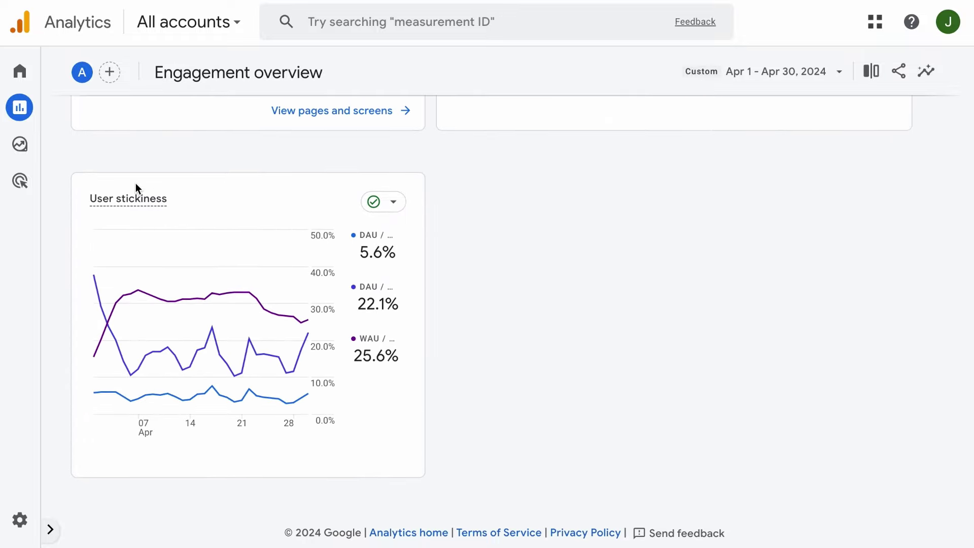
mouse_move(181, 276)
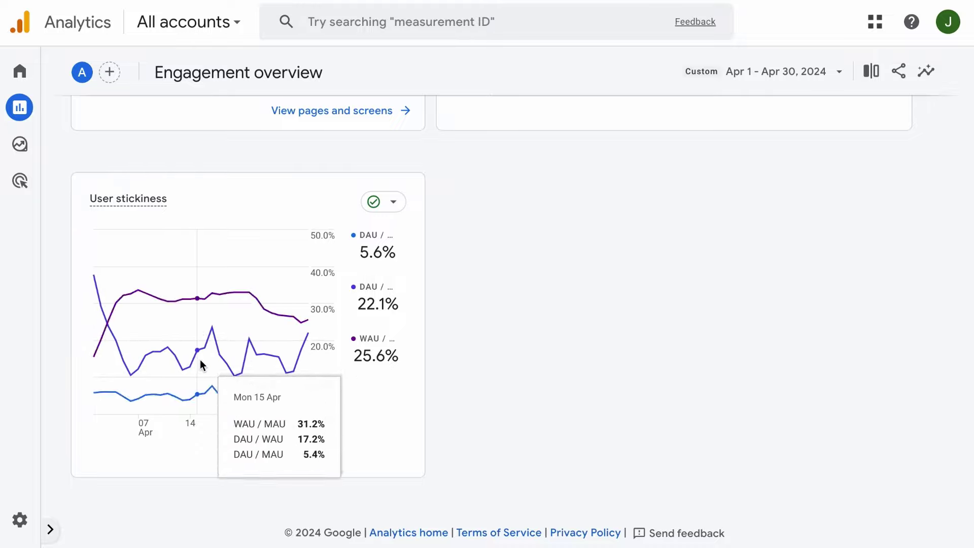
mouse_move(213, 388)
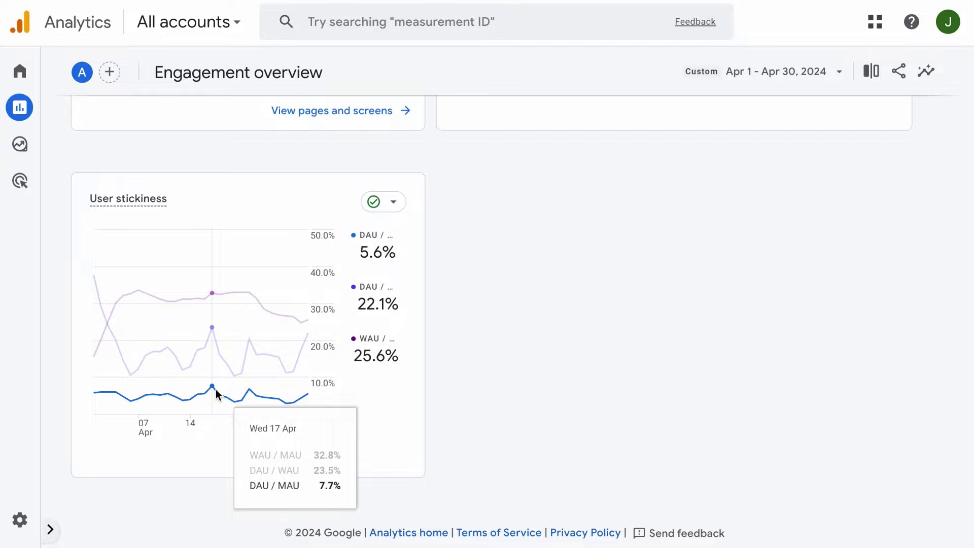
mouse_move(245, 400)
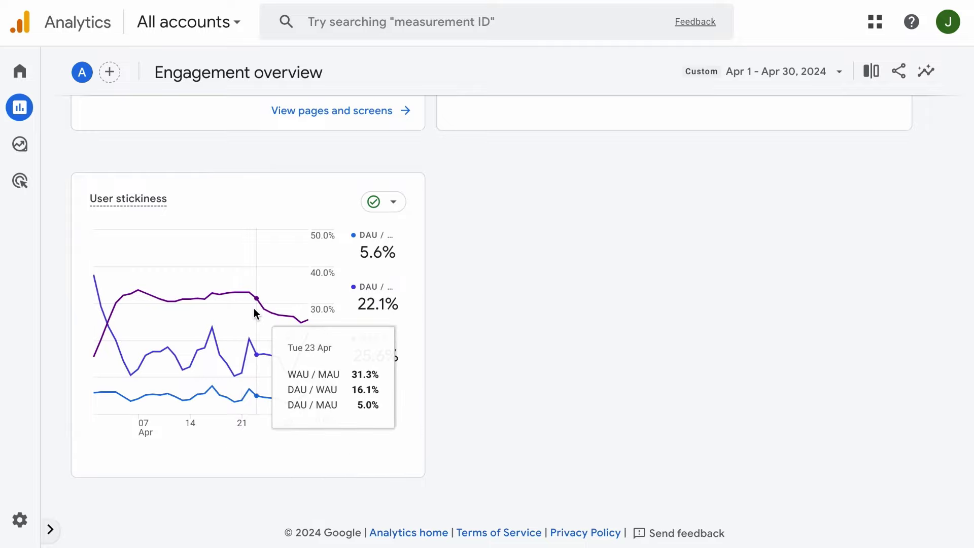
mouse_move(253, 312)
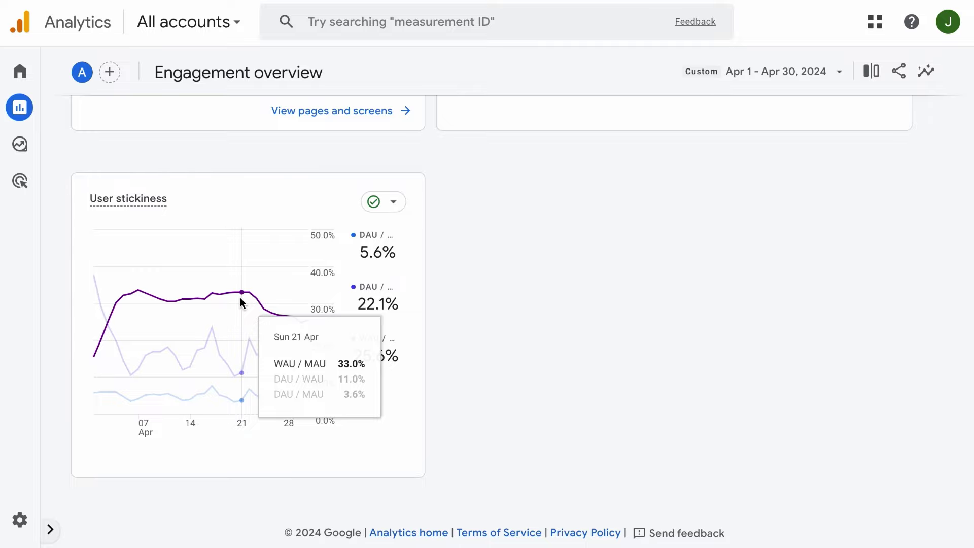
click(50, 529)
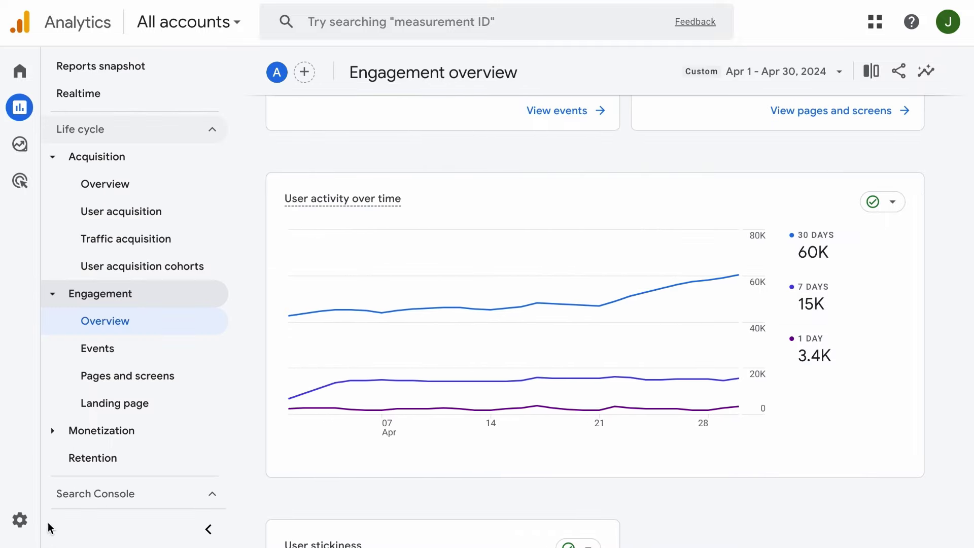
List all 26 April events at 250 rows per page, then switch to Pages and screens.
click(110, 352)
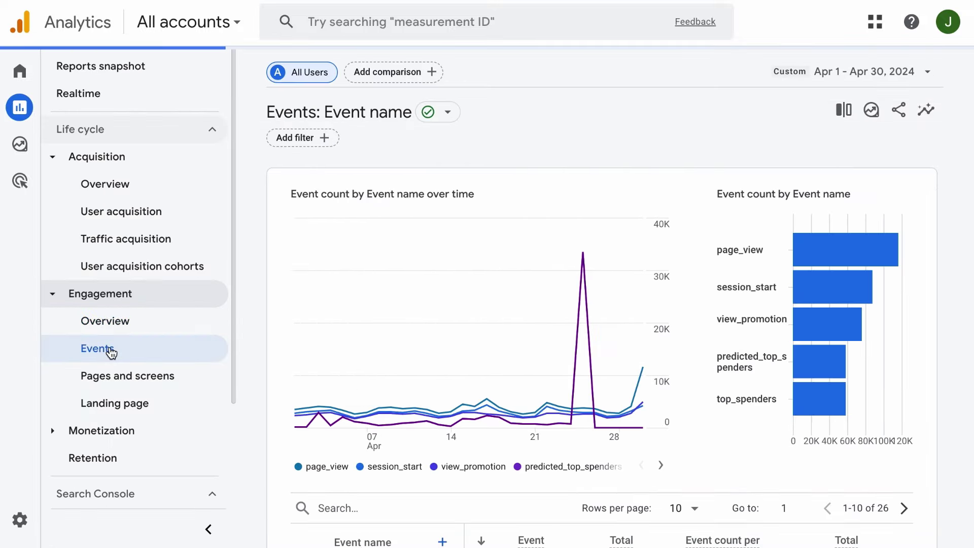
click(208, 529)
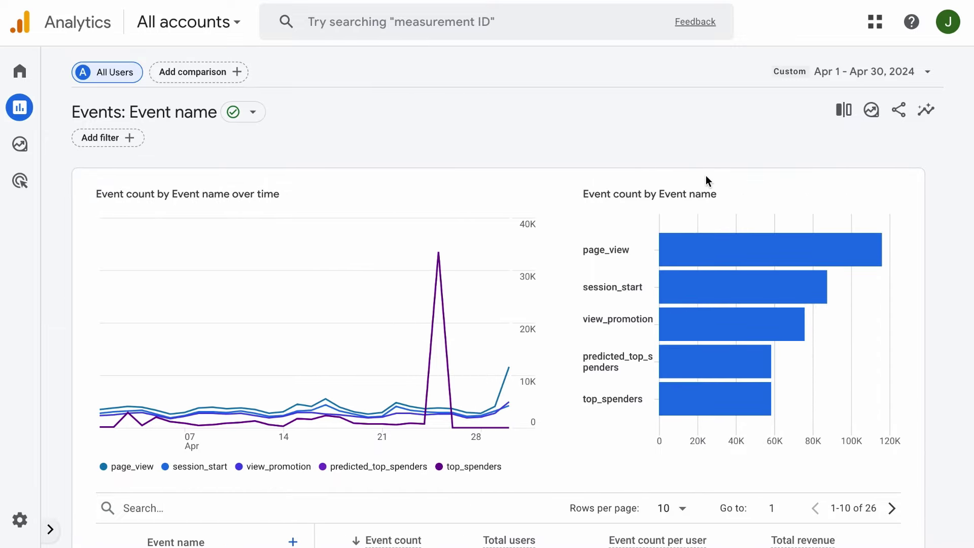
scroll(479, 358, down, 8)
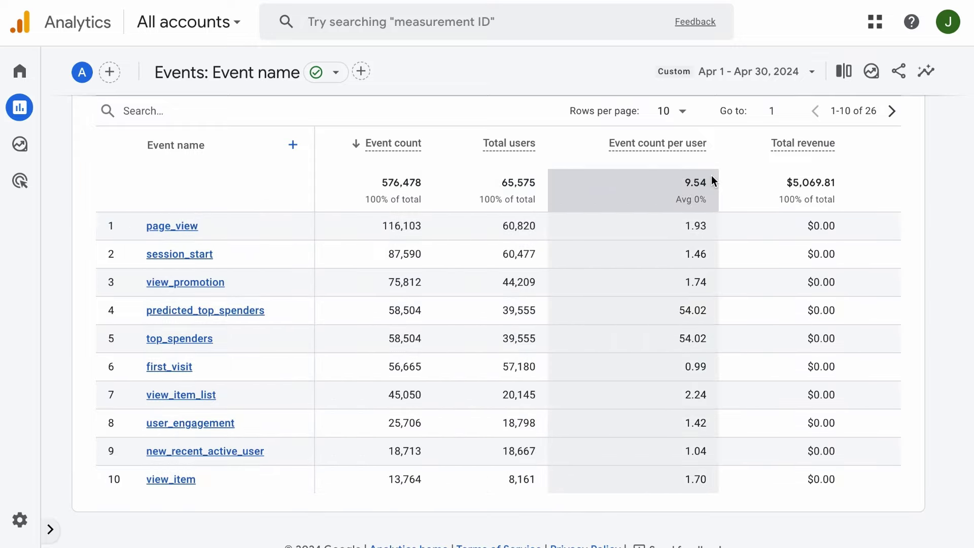
click(671, 111)
click(676, 294)
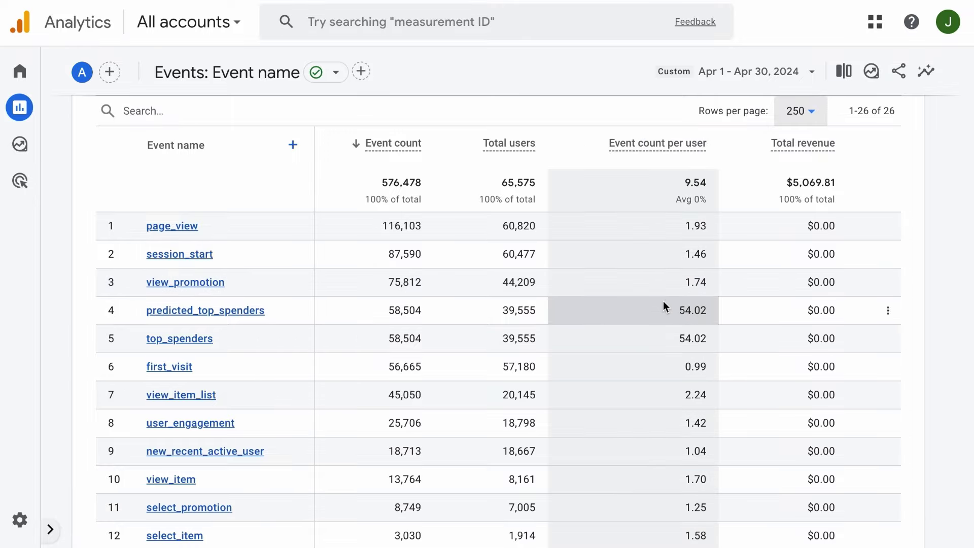
scroll(644, 329, down, 9)
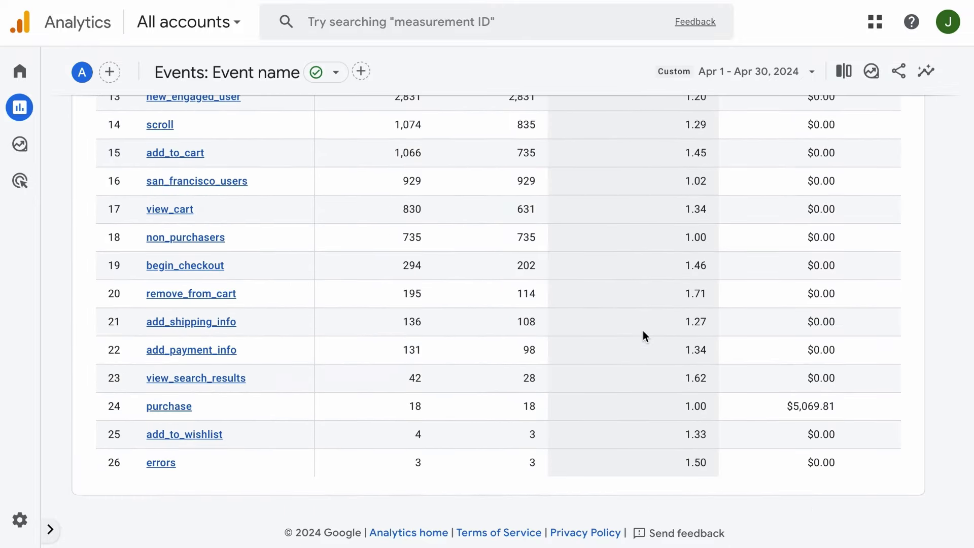
scroll(616, 329, up, 8)
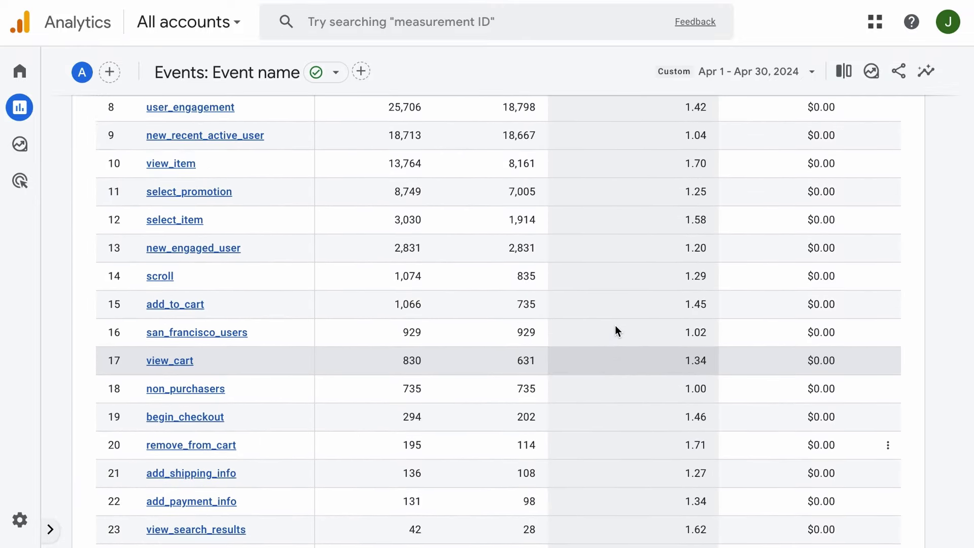
scroll(614, 329, up, 2)
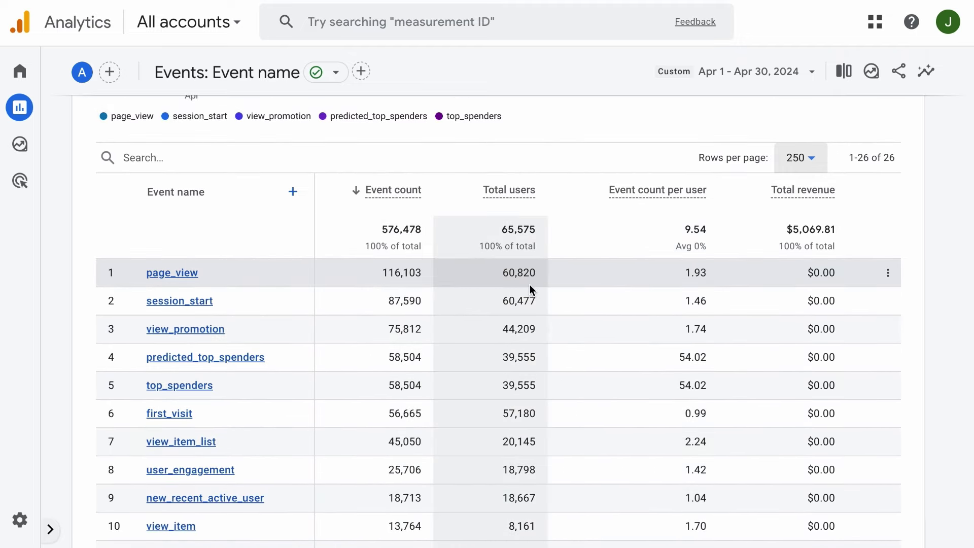
click(60, 538)
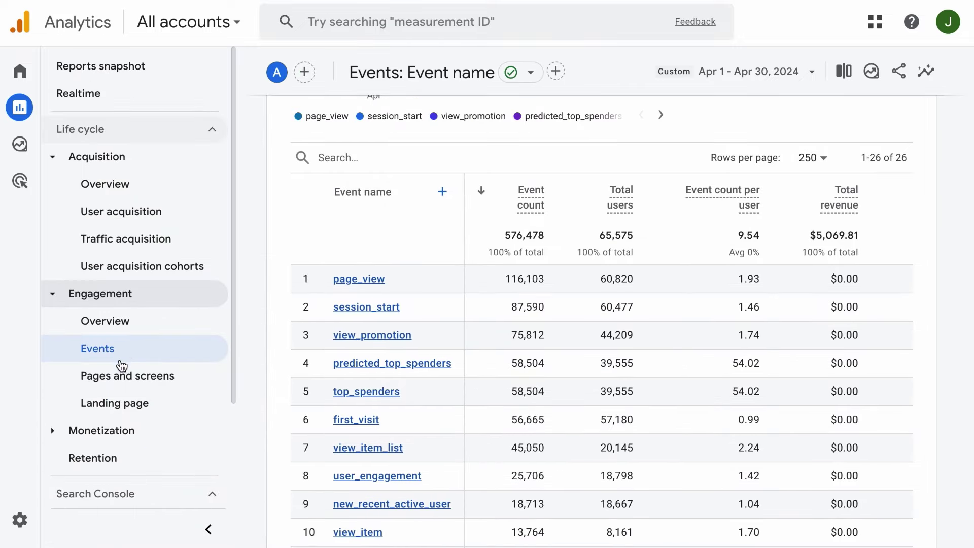
click(145, 377)
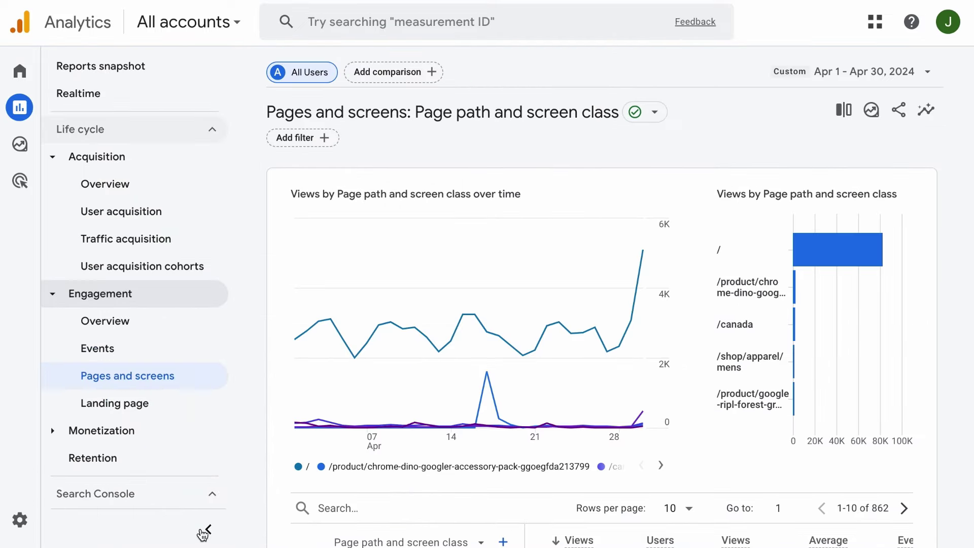
Scroll through the 862-path Pages and screens table, then open the Landing page report.
click(207, 529)
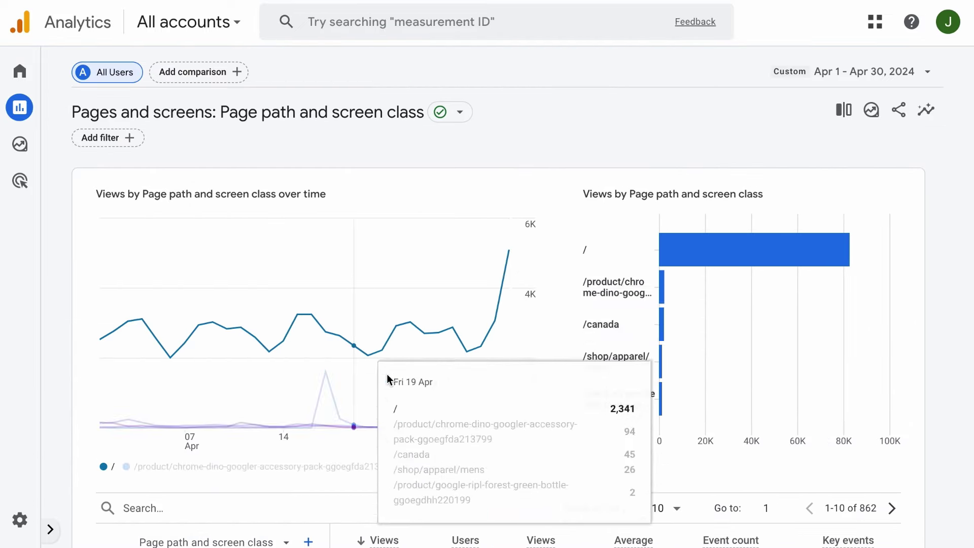
scroll(821, 312, down, 8)
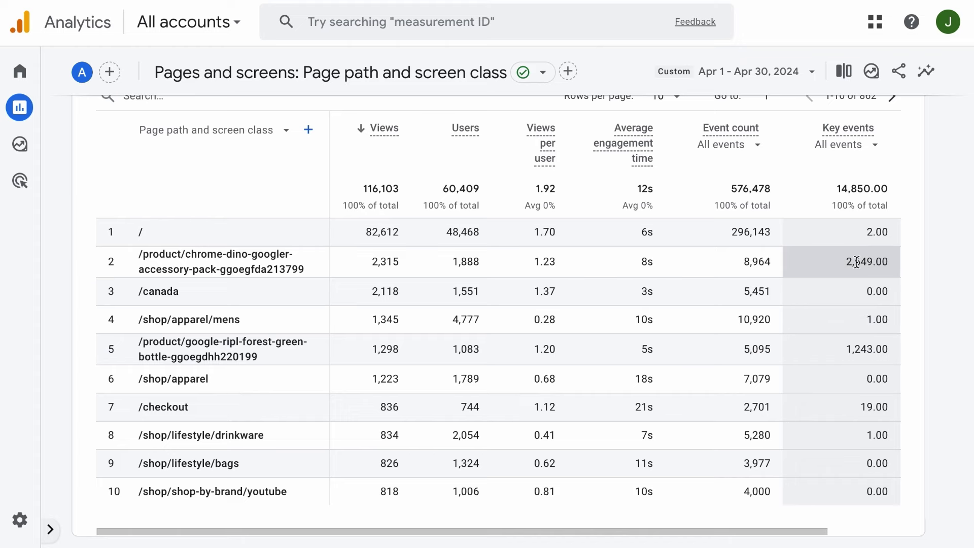
click(50, 529)
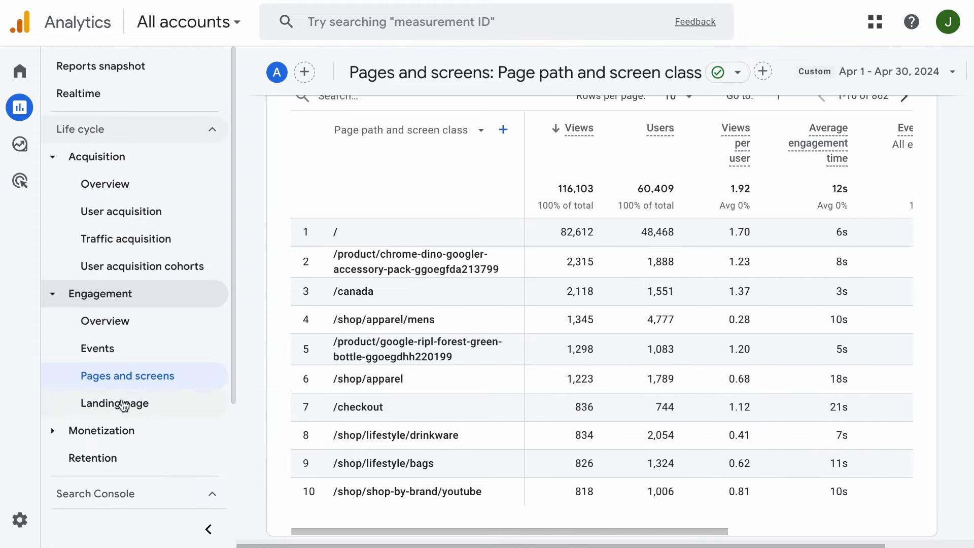
click(123, 404)
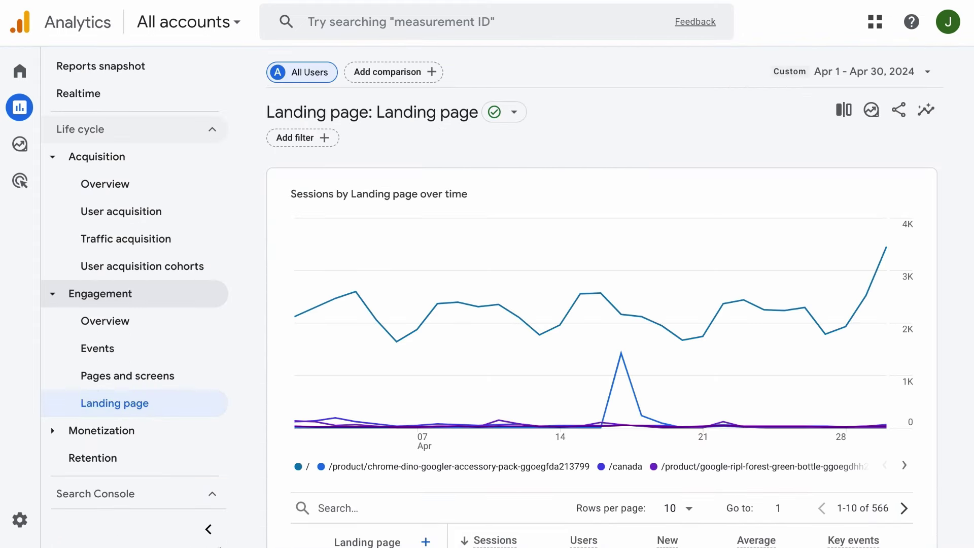
Sort the April landing pages by average engagement time per session ascending, so 0s pages come first.
click(208, 529)
mouse_move(233, 393)
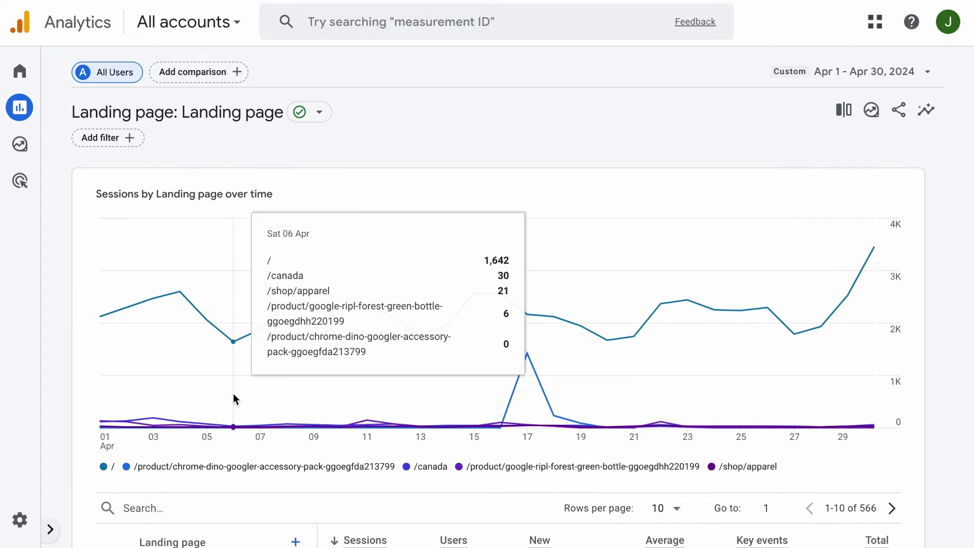
scroll(233, 394, down, 7)
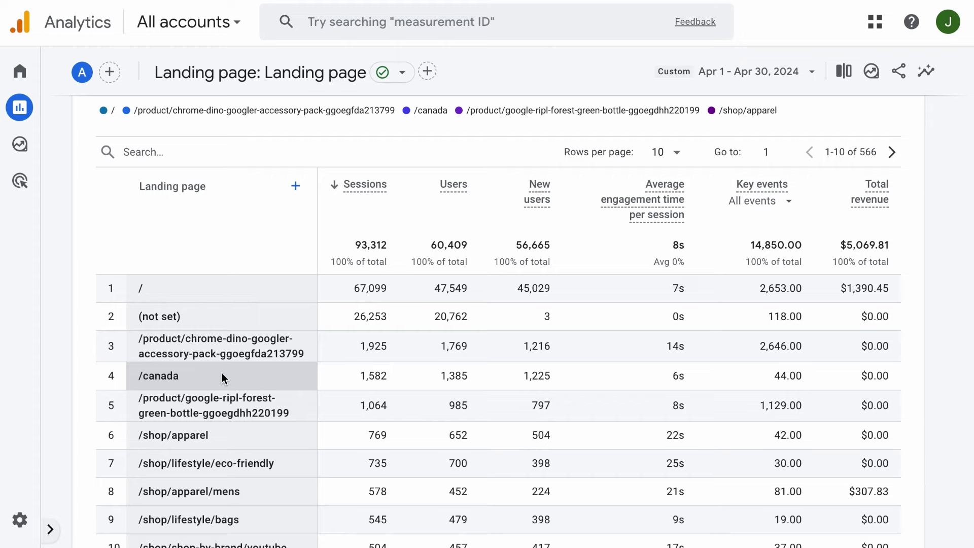
scroll(222, 378, down, 1)
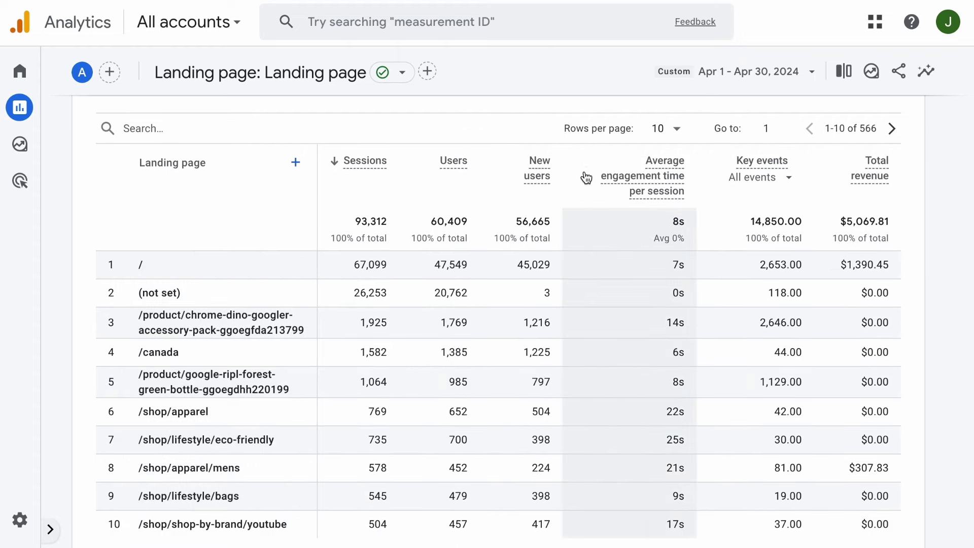
click(582, 171)
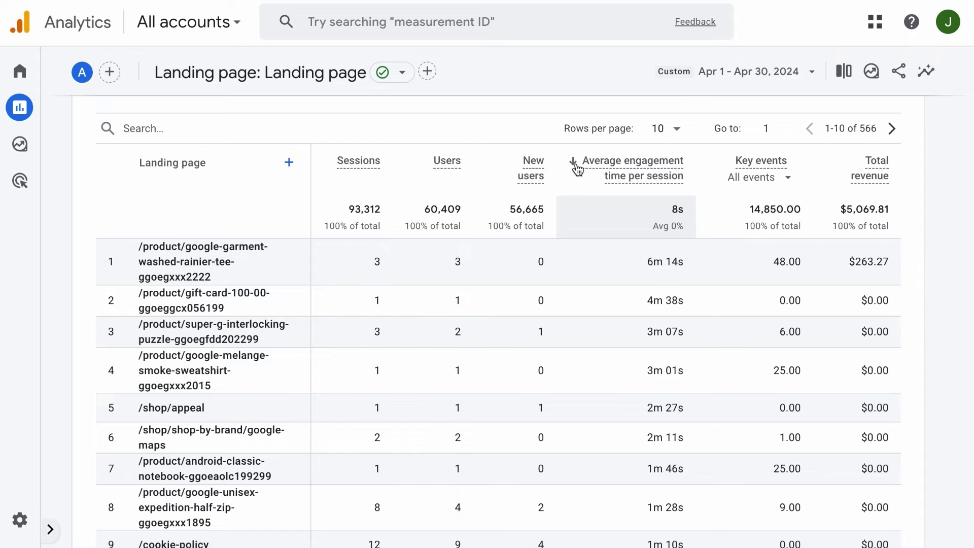
click(577, 167)
scroll(648, 340, down, 5)
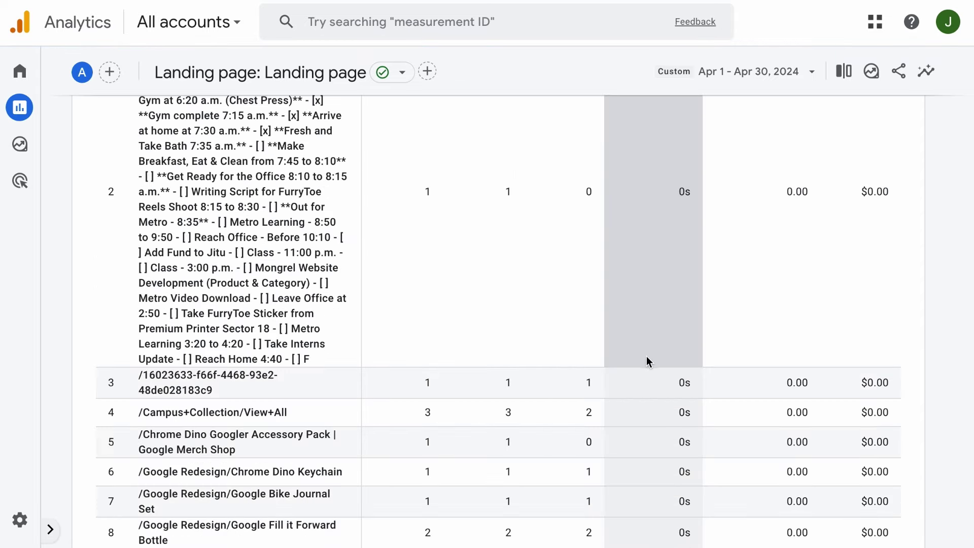
scroll(646, 356, down, 3)
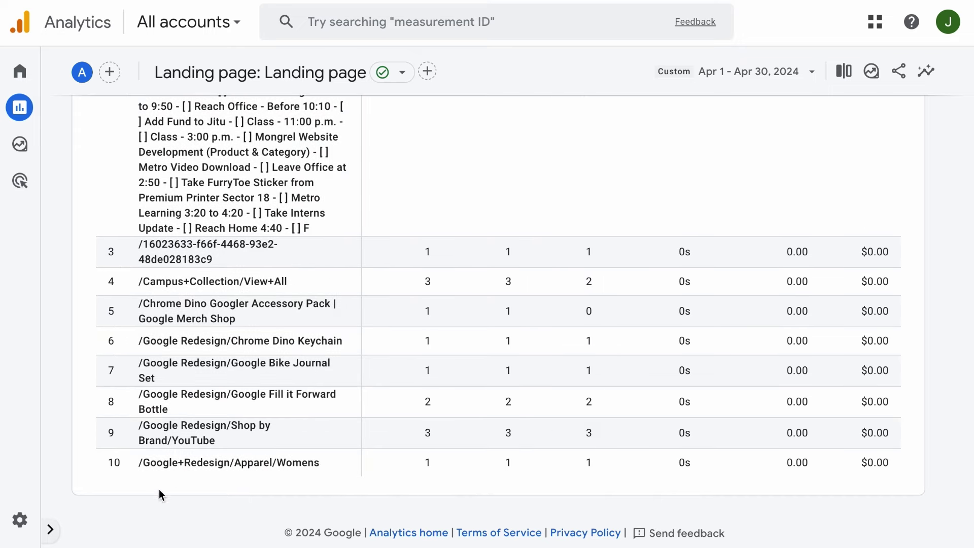
Bring back the report navigation and expand the Monetization reports group.
click(47, 530)
scroll(76, 331, down, 2)
click(76, 327)
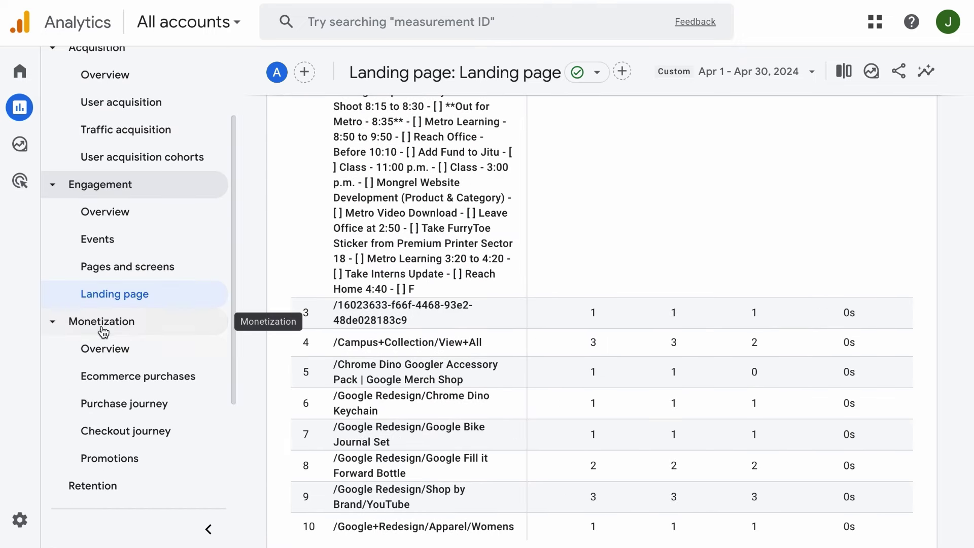
Browse the April 2024 Monetization overview cards down to the footer, then go to Purchase journey.
click(120, 354)
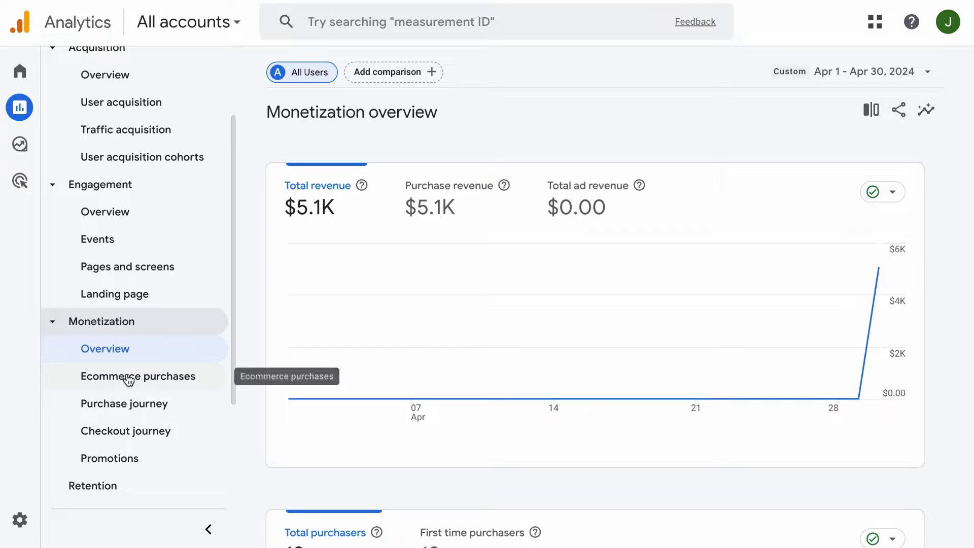
scroll(335, 210, down, 5)
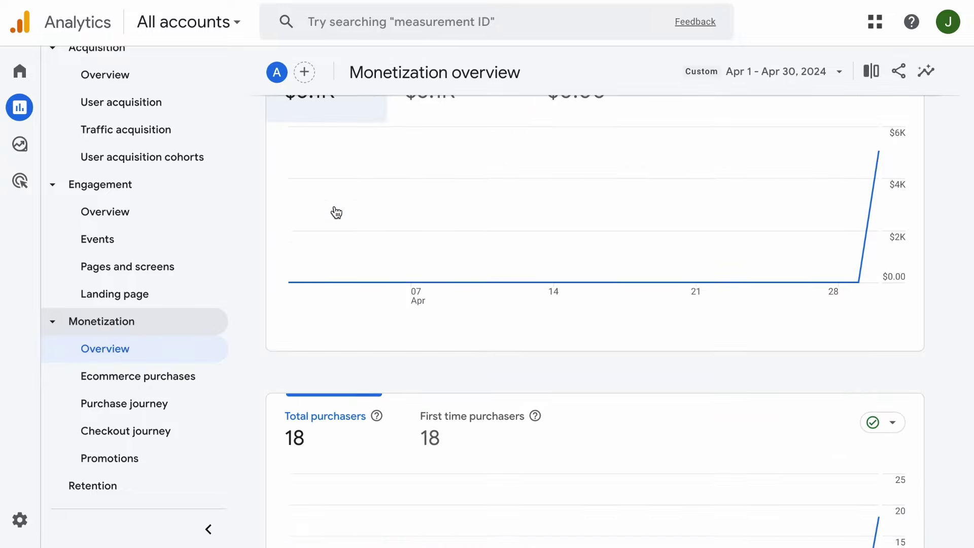
scroll(333, 205, down, 5)
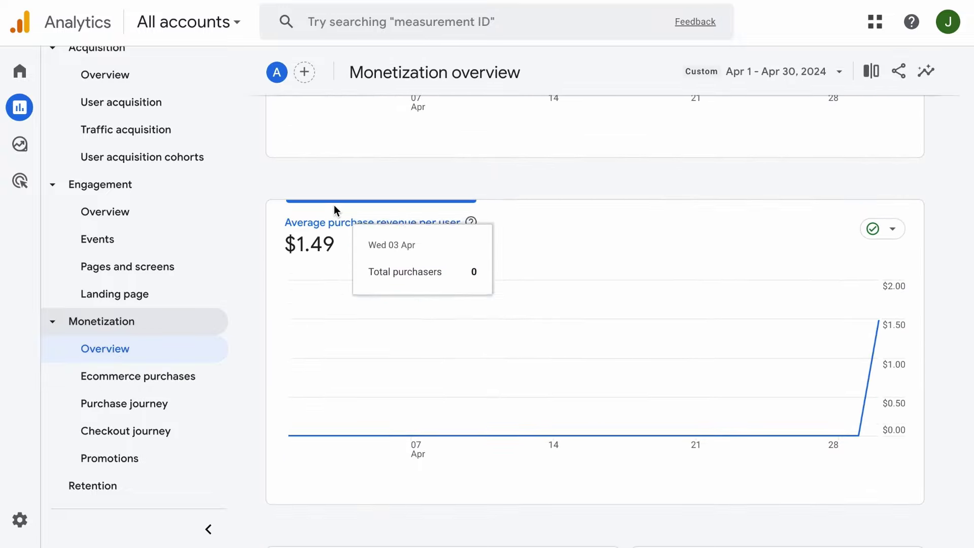
scroll(336, 208, down, 4)
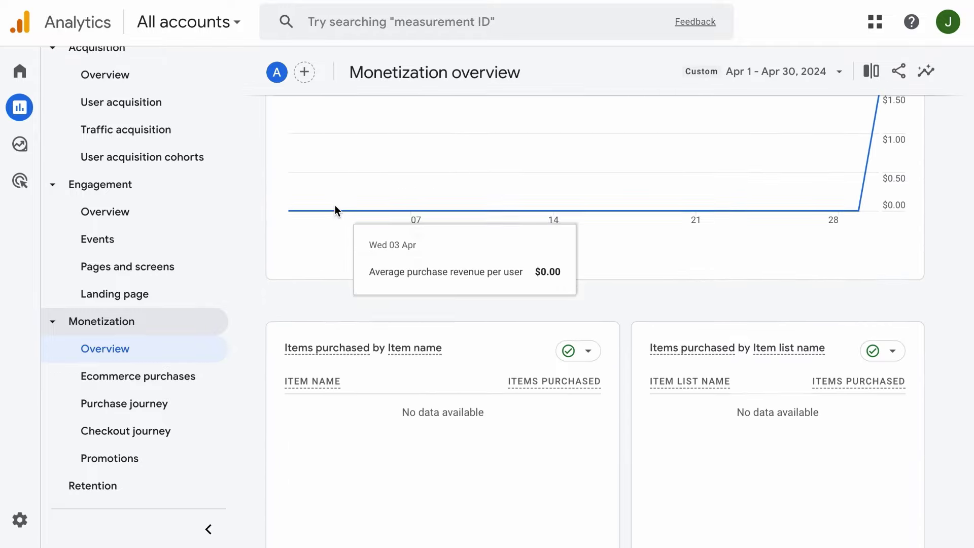
scroll(337, 208, down, 4)
scroll(337, 205, down, 4)
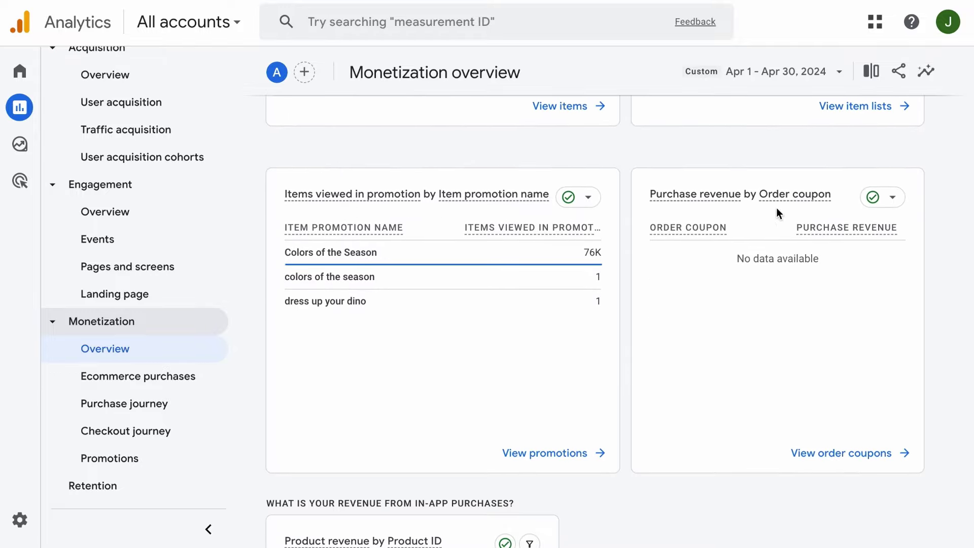
scroll(531, 416, down, 5)
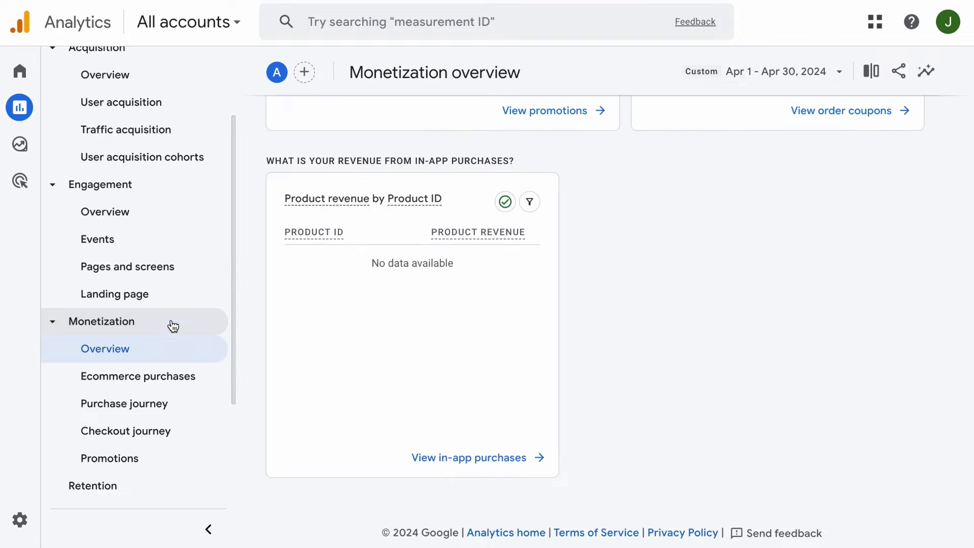
click(126, 405)
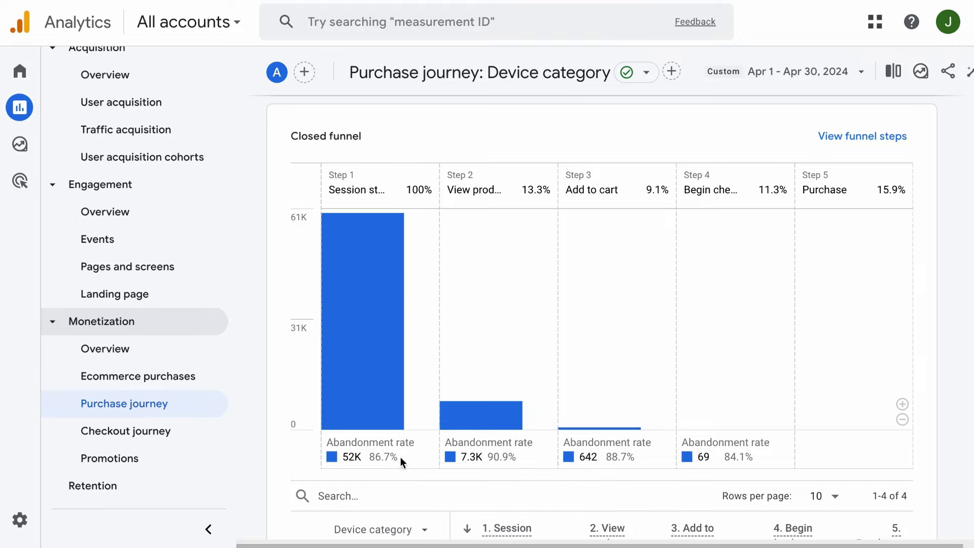
Review the Purchase journey device table: 60,055 session starts narrowing to 13 purchases, 9 on desktop.
click(212, 530)
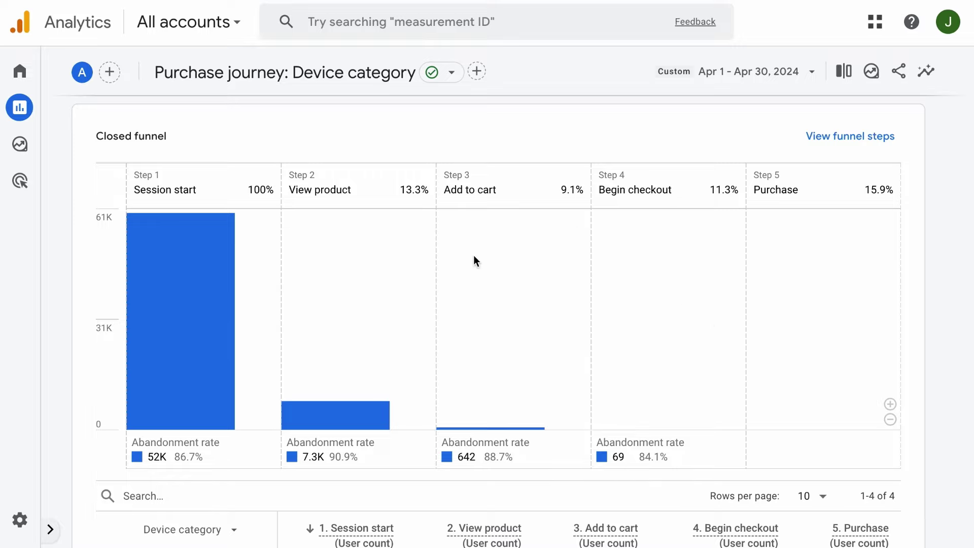
scroll(320, 419, down, 5)
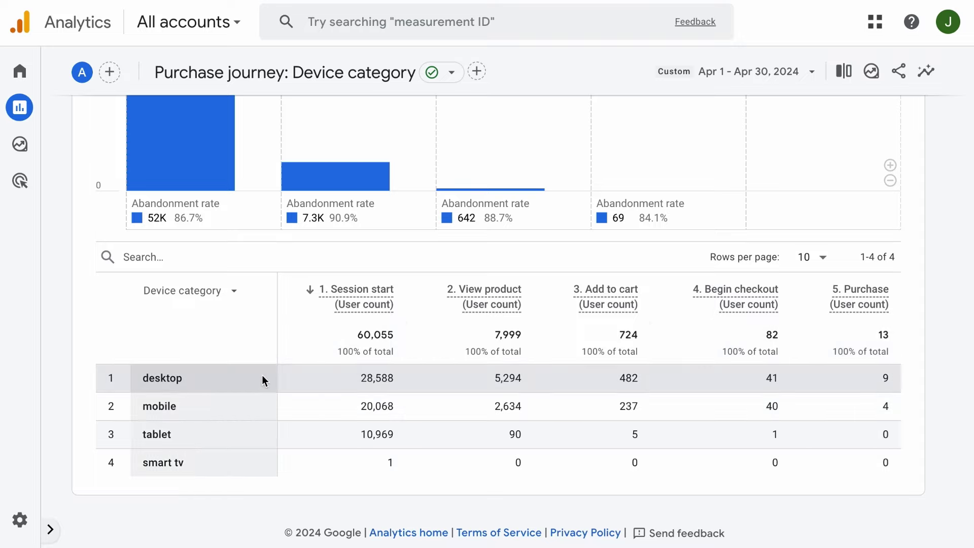
click(50, 529)
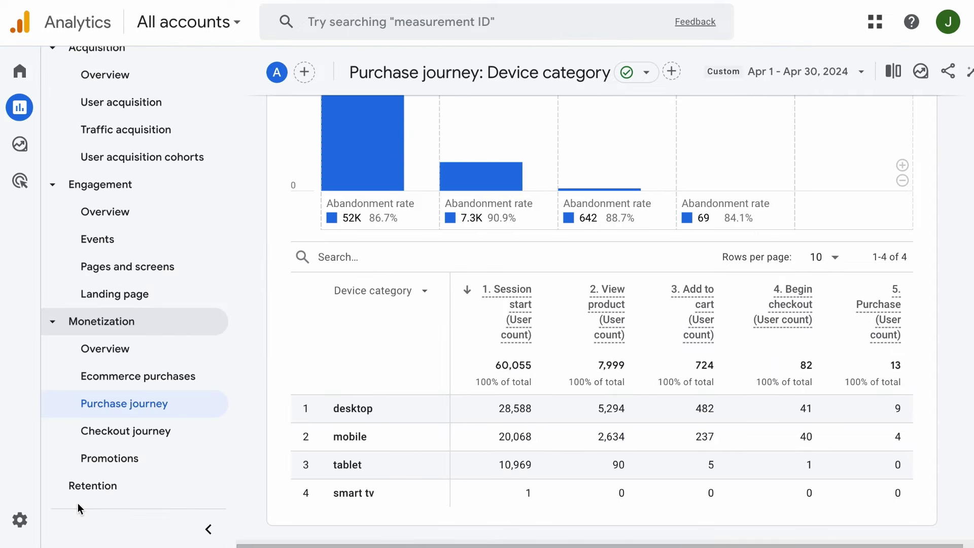
click(147, 432)
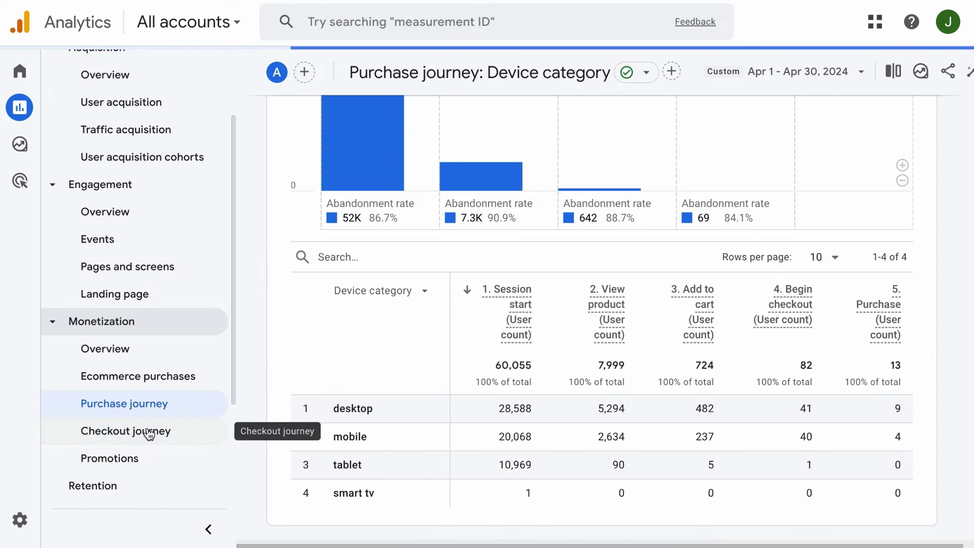
Inspect the widened Checkout journey funnel bars and its device category table.
click(207, 528)
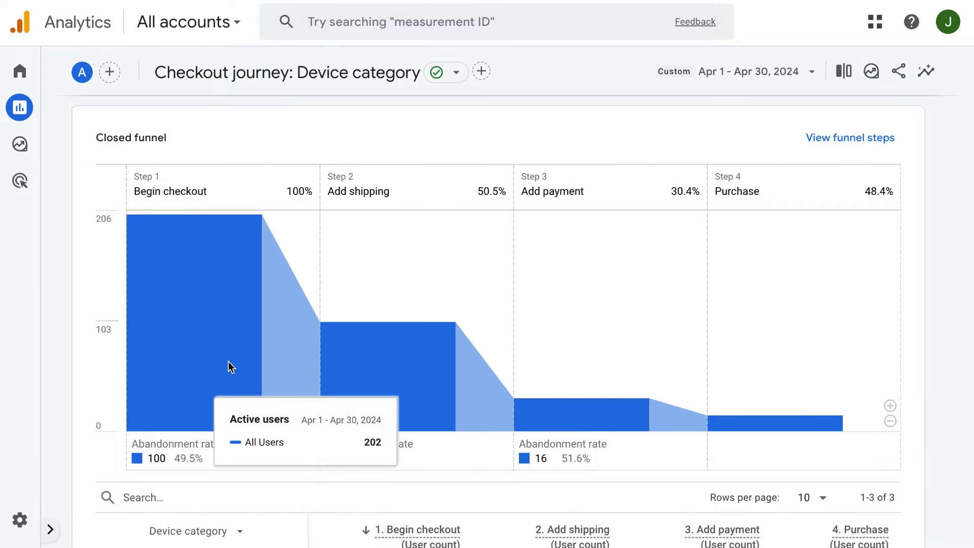
mouse_move(780, 416)
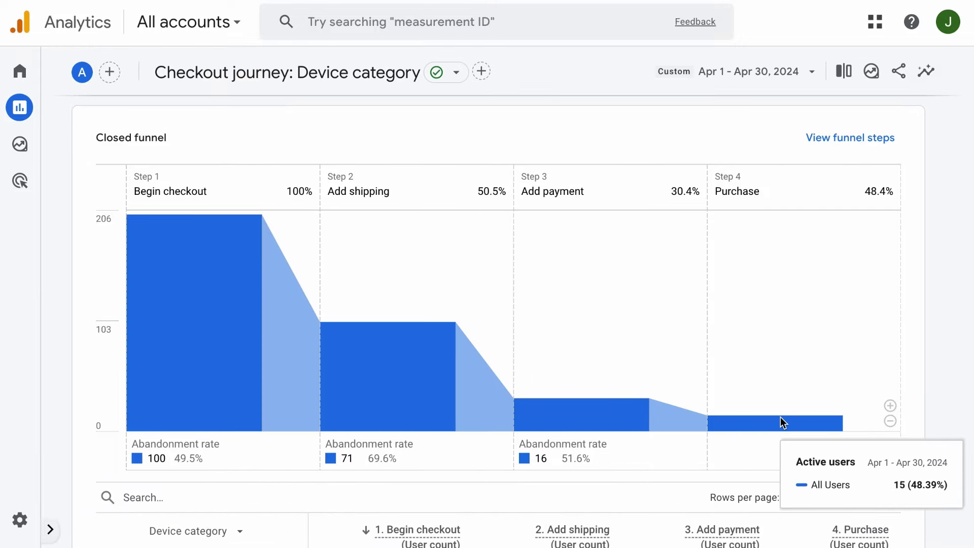
mouse_move(418, 412)
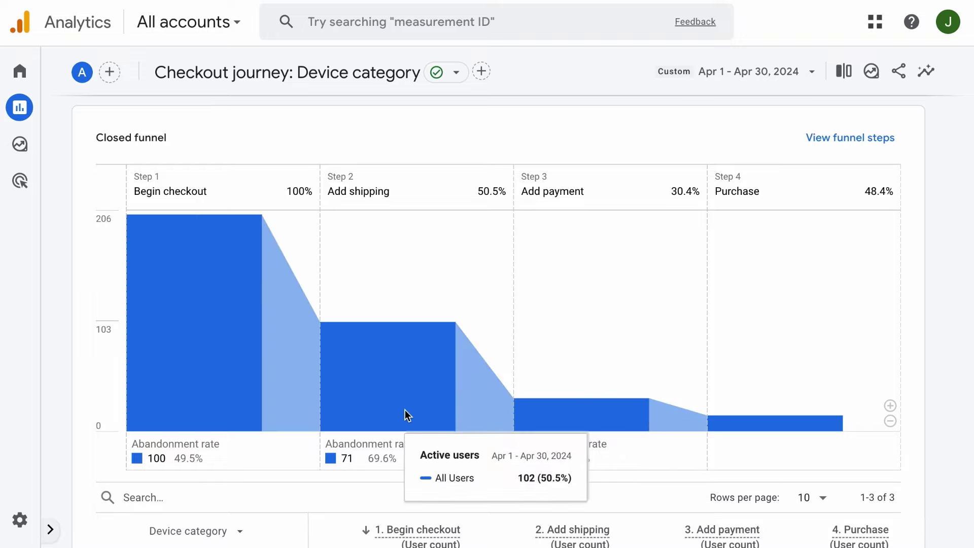
scroll(157, 491, down, 4)
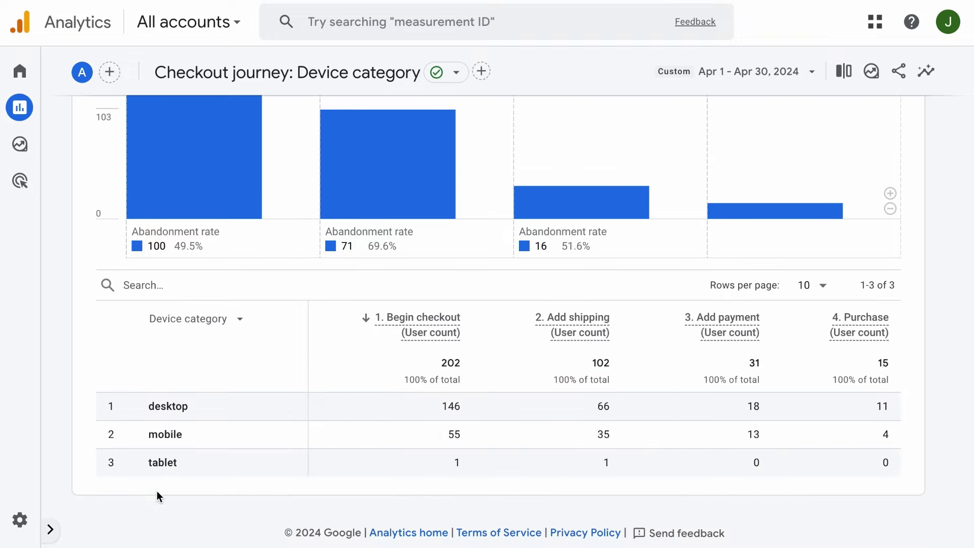
click(52, 530)
Glance over the Promotions report by item promotion name, then open the April Retention overview.
click(141, 463)
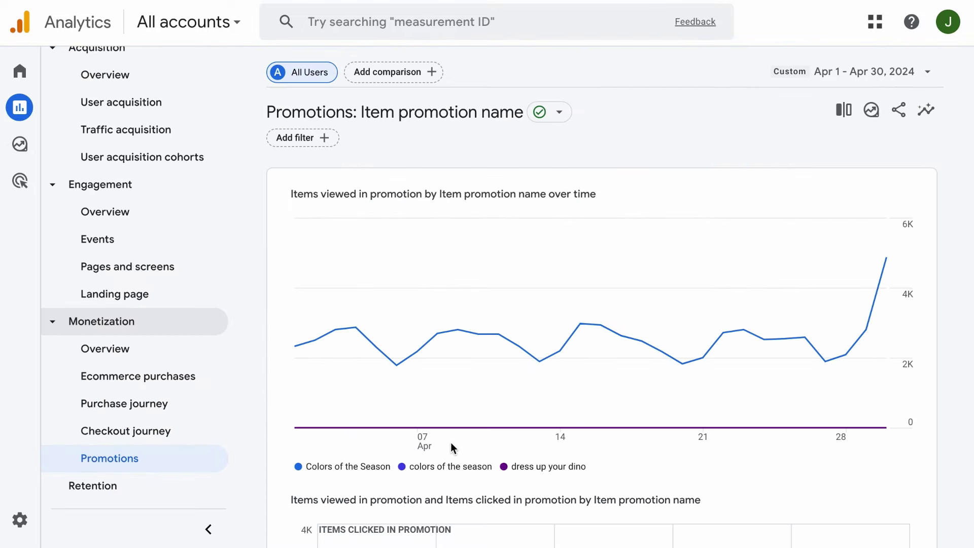
scroll(456, 440, down, 6)
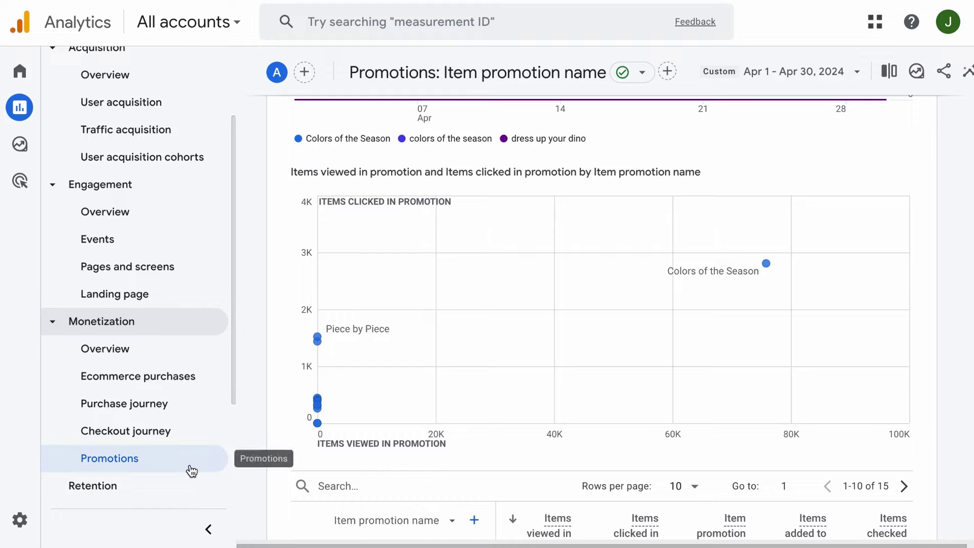
scroll(189, 467, down, 2)
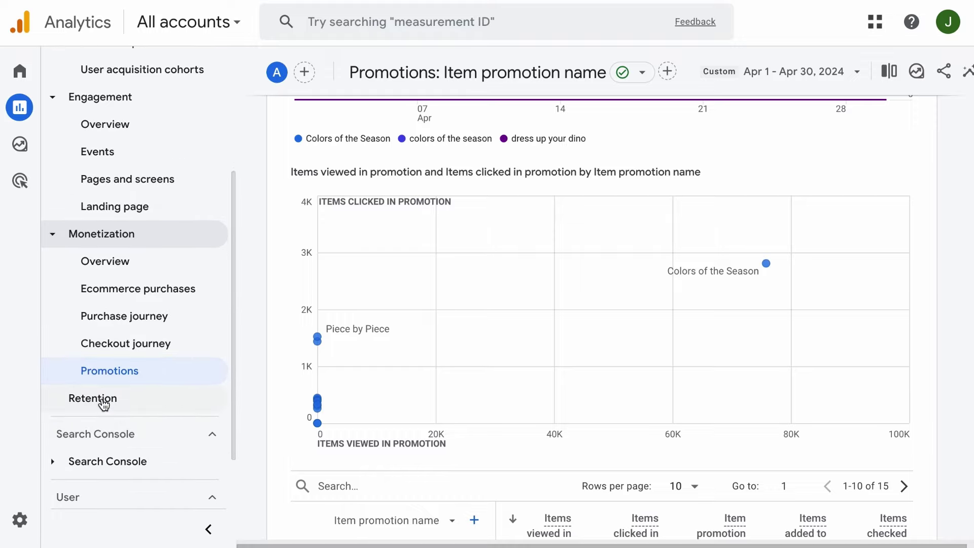
click(108, 403)
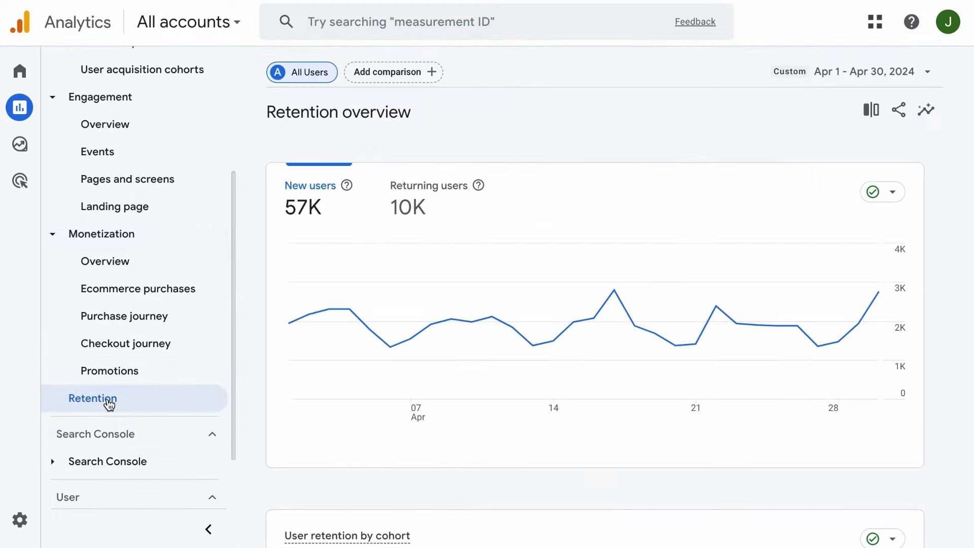
Chart returning users on the Retention overview and review the cohort cards showing retention dropping to about 3% by Day 1.
click(208, 529)
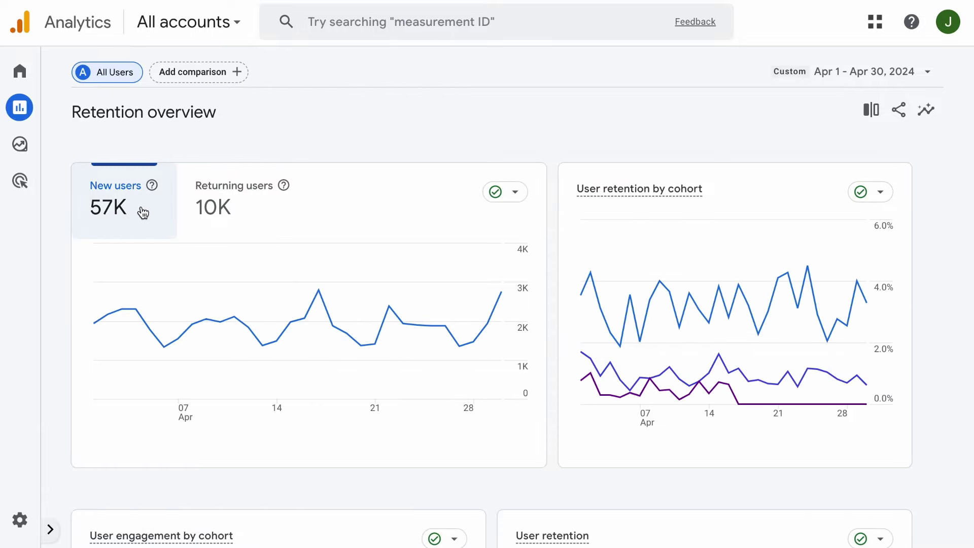
click(230, 207)
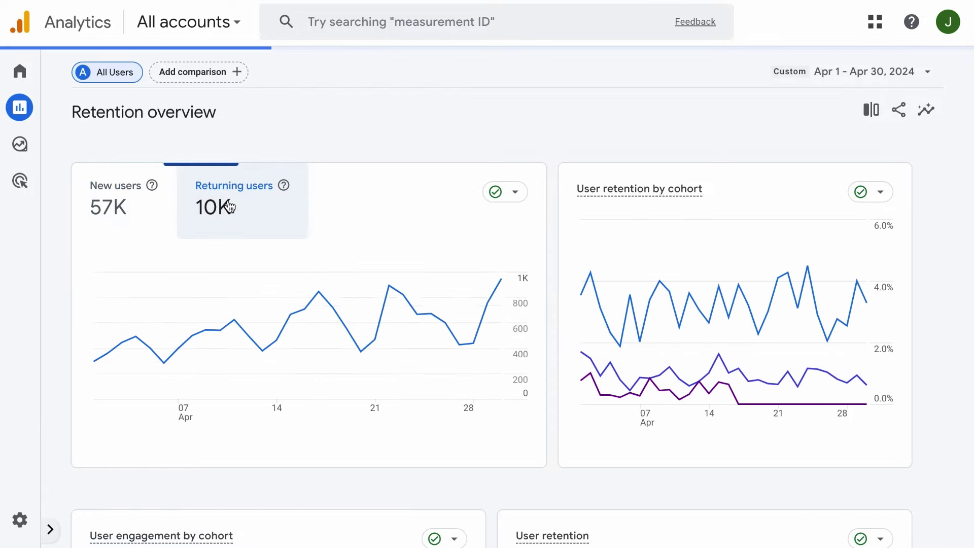
scroll(459, 233, down, 4)
scroll(458, 234, down, 2)
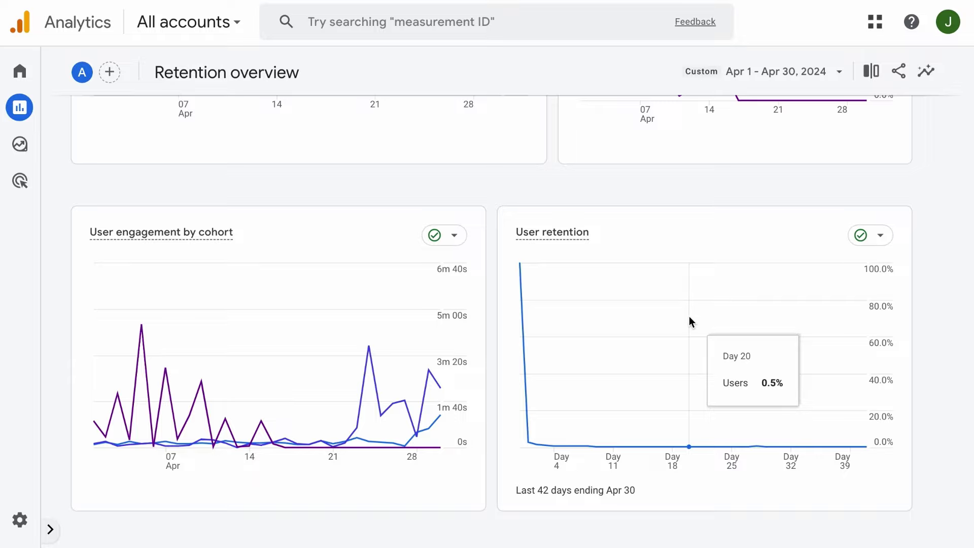
scroll(689, 316, up, 6)
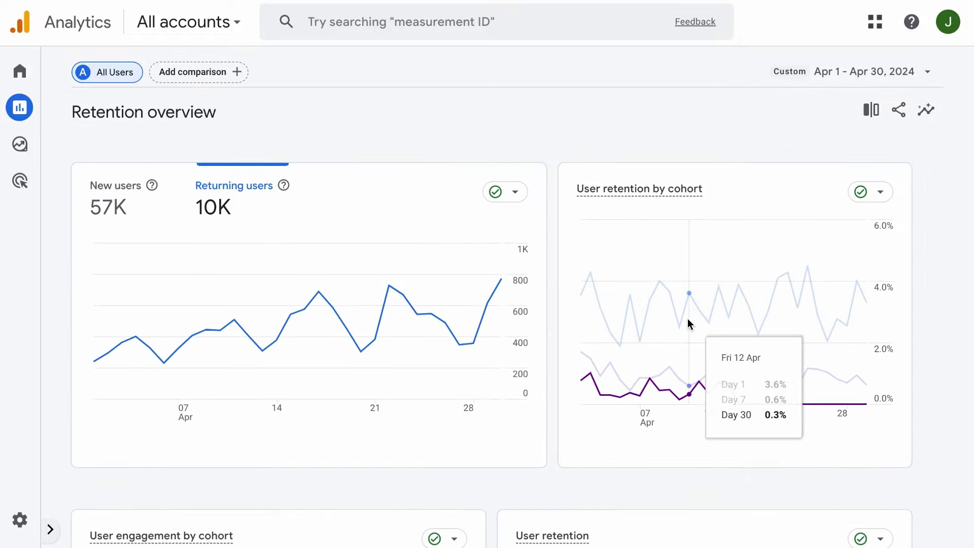